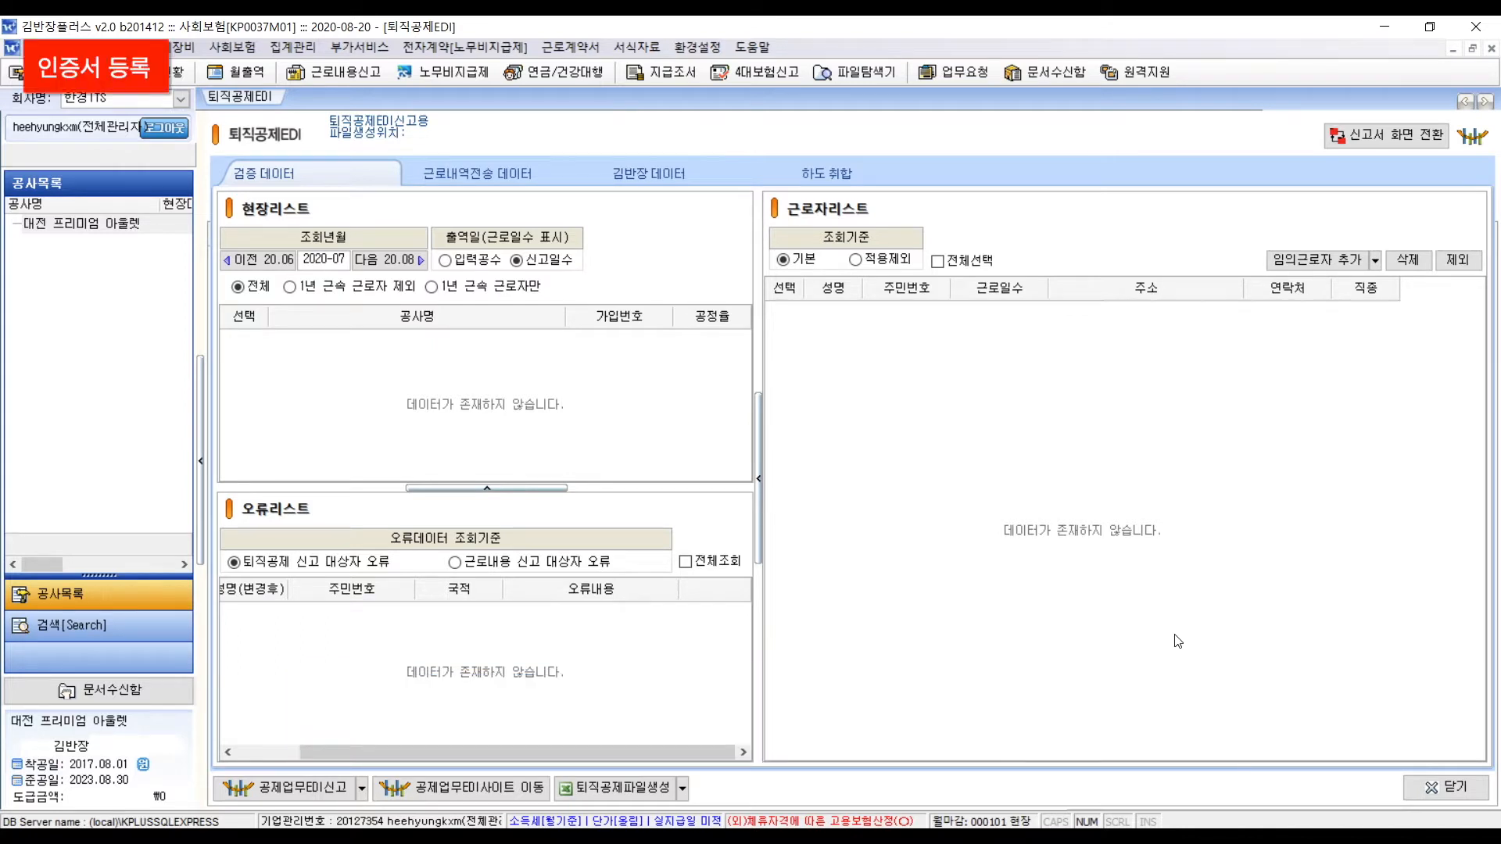
- Import the yessignCA Class 2 certificate for 건설근로자공제회, enter its password, and save it
click(698, 48)
click(810, 164)
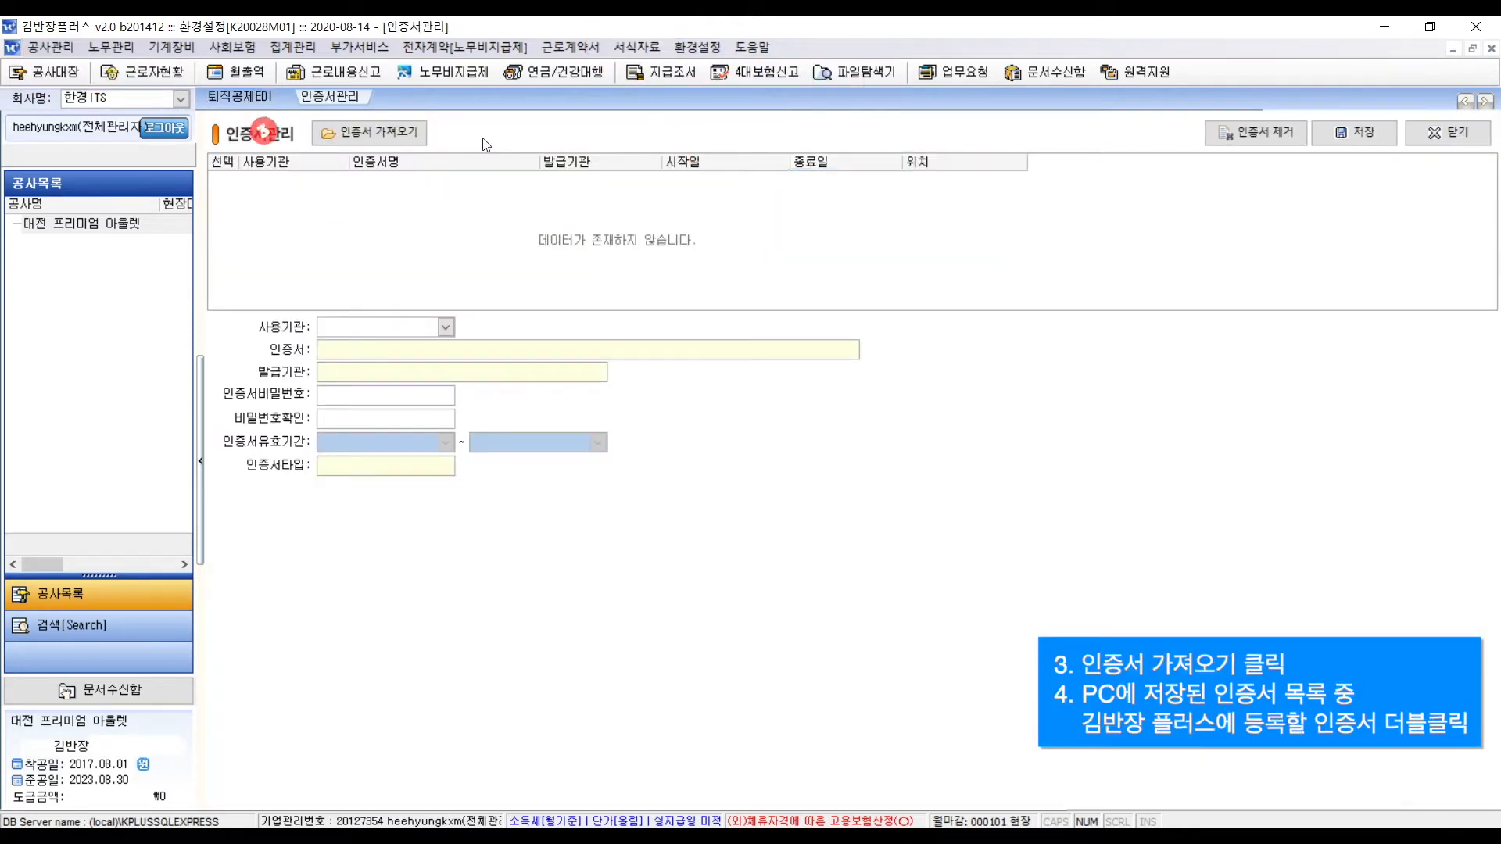
click(426, 140)
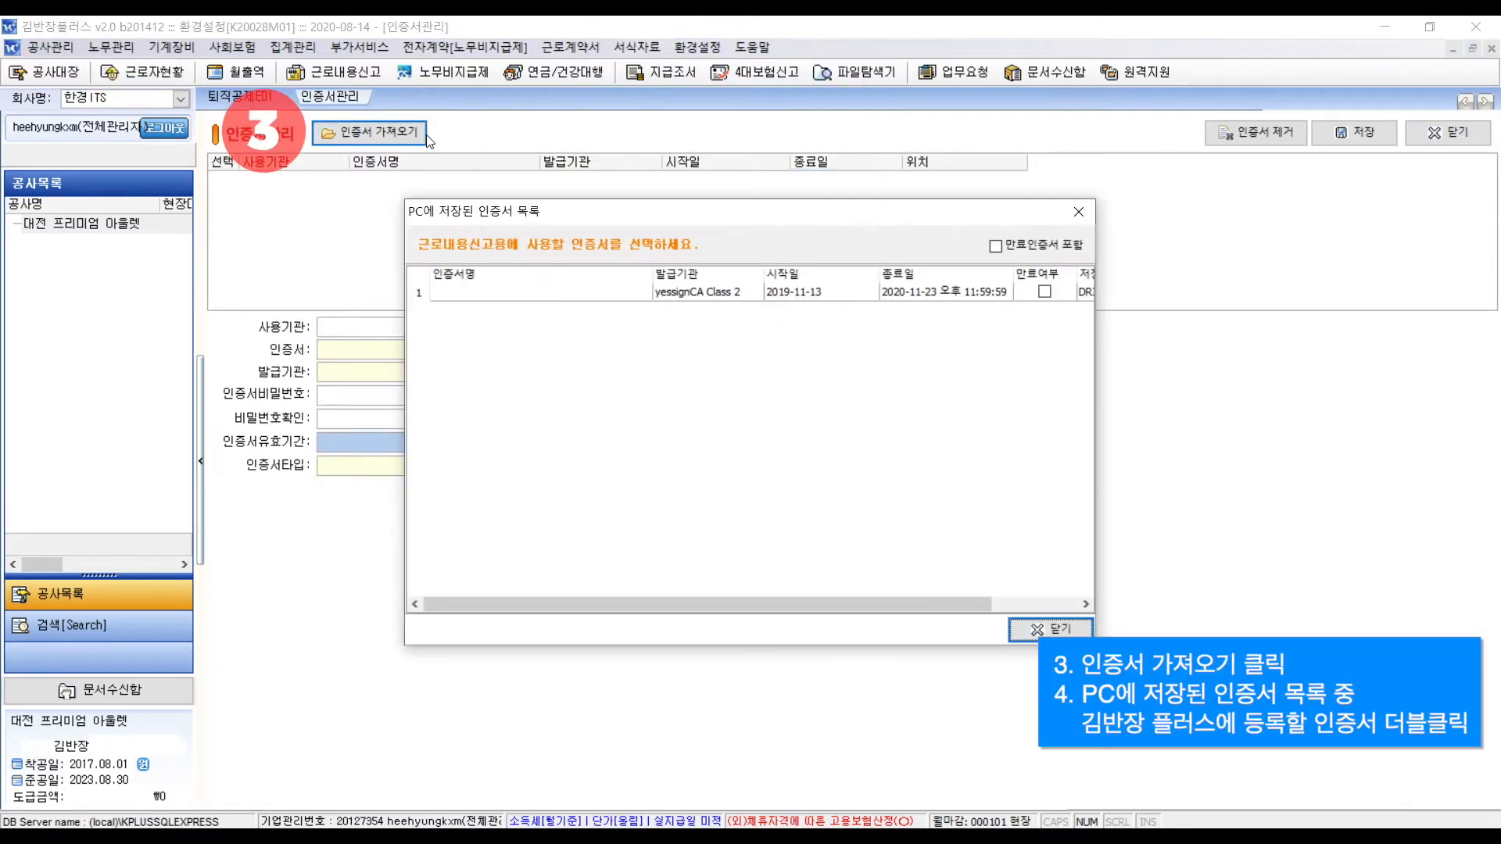
double_click(561, 301)
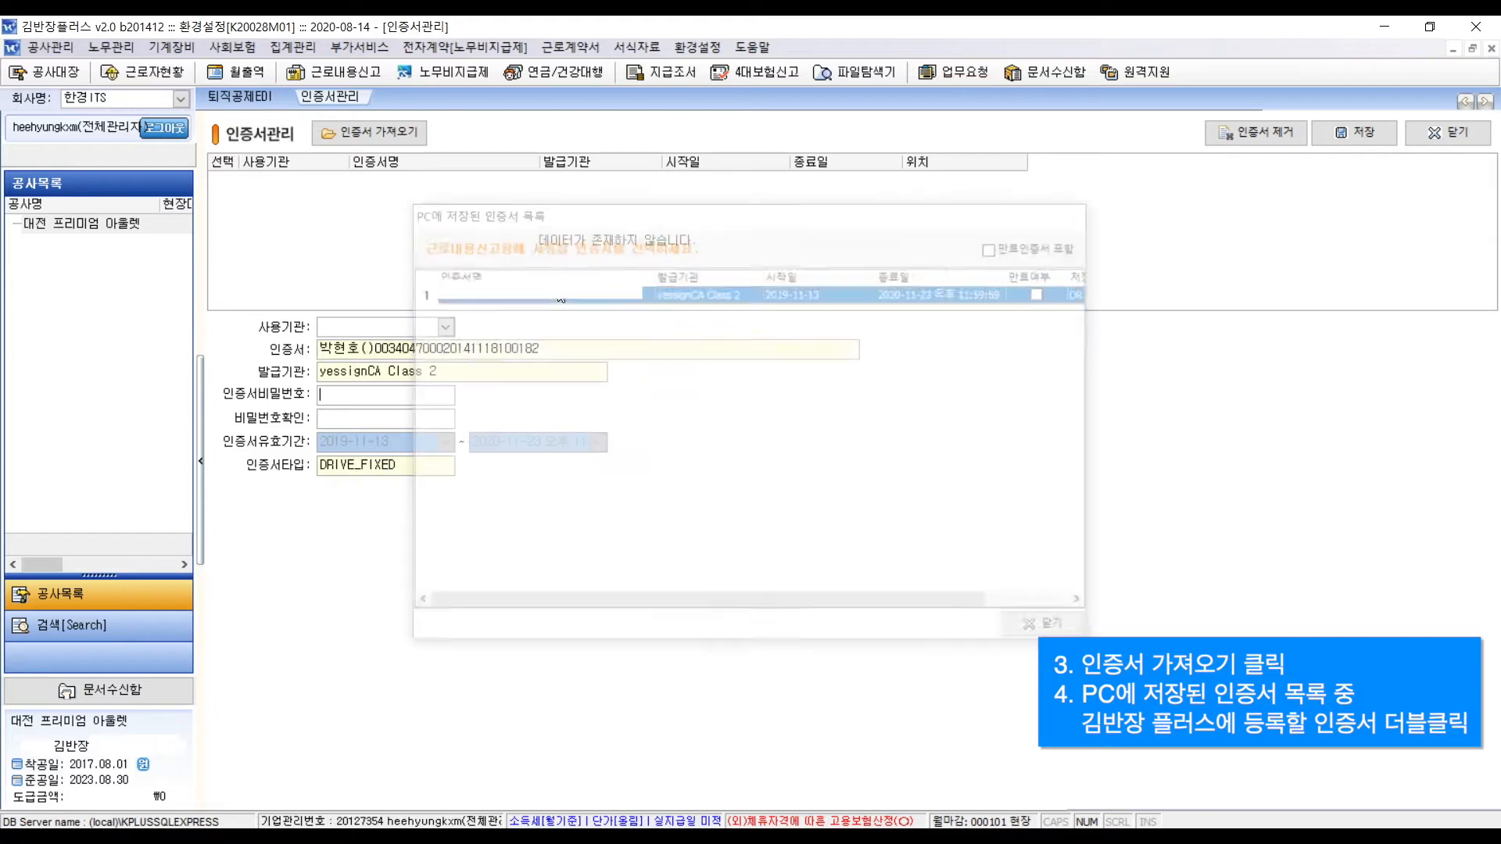
click(445, 327)
click(428, 359)
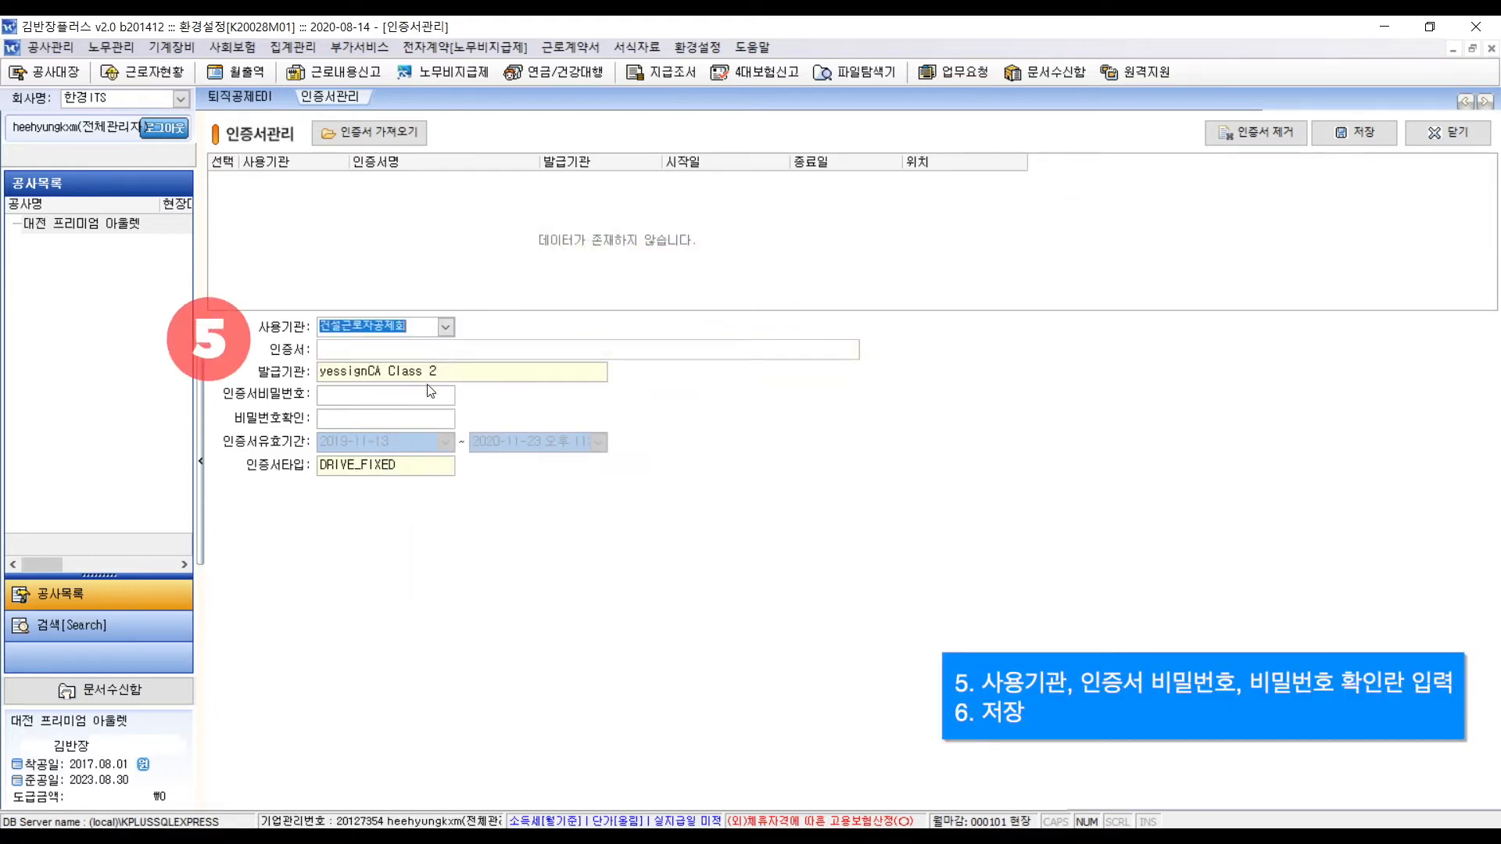
text(********)
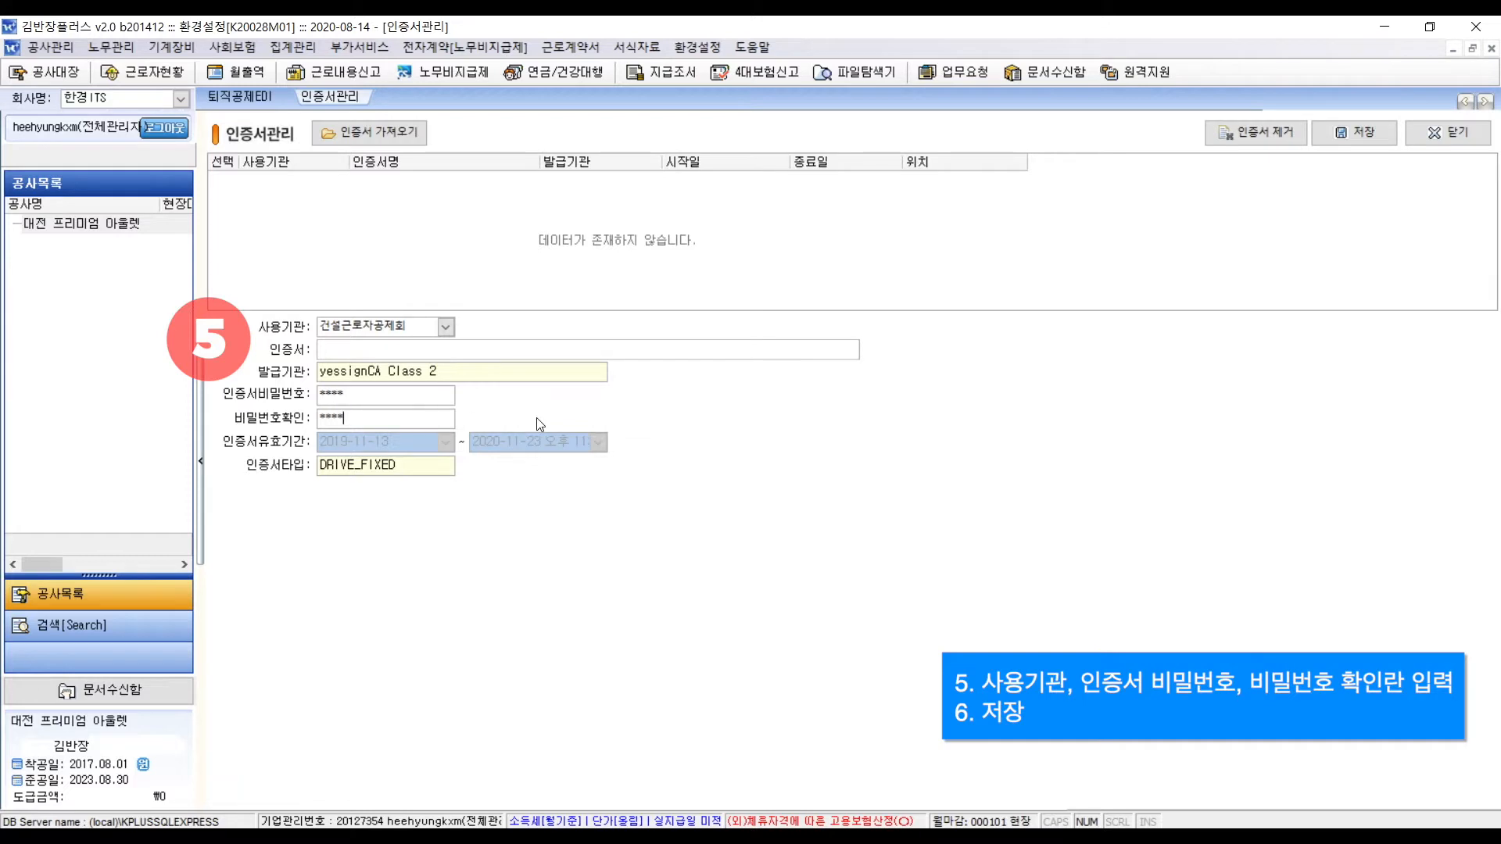
click(1371, 138)
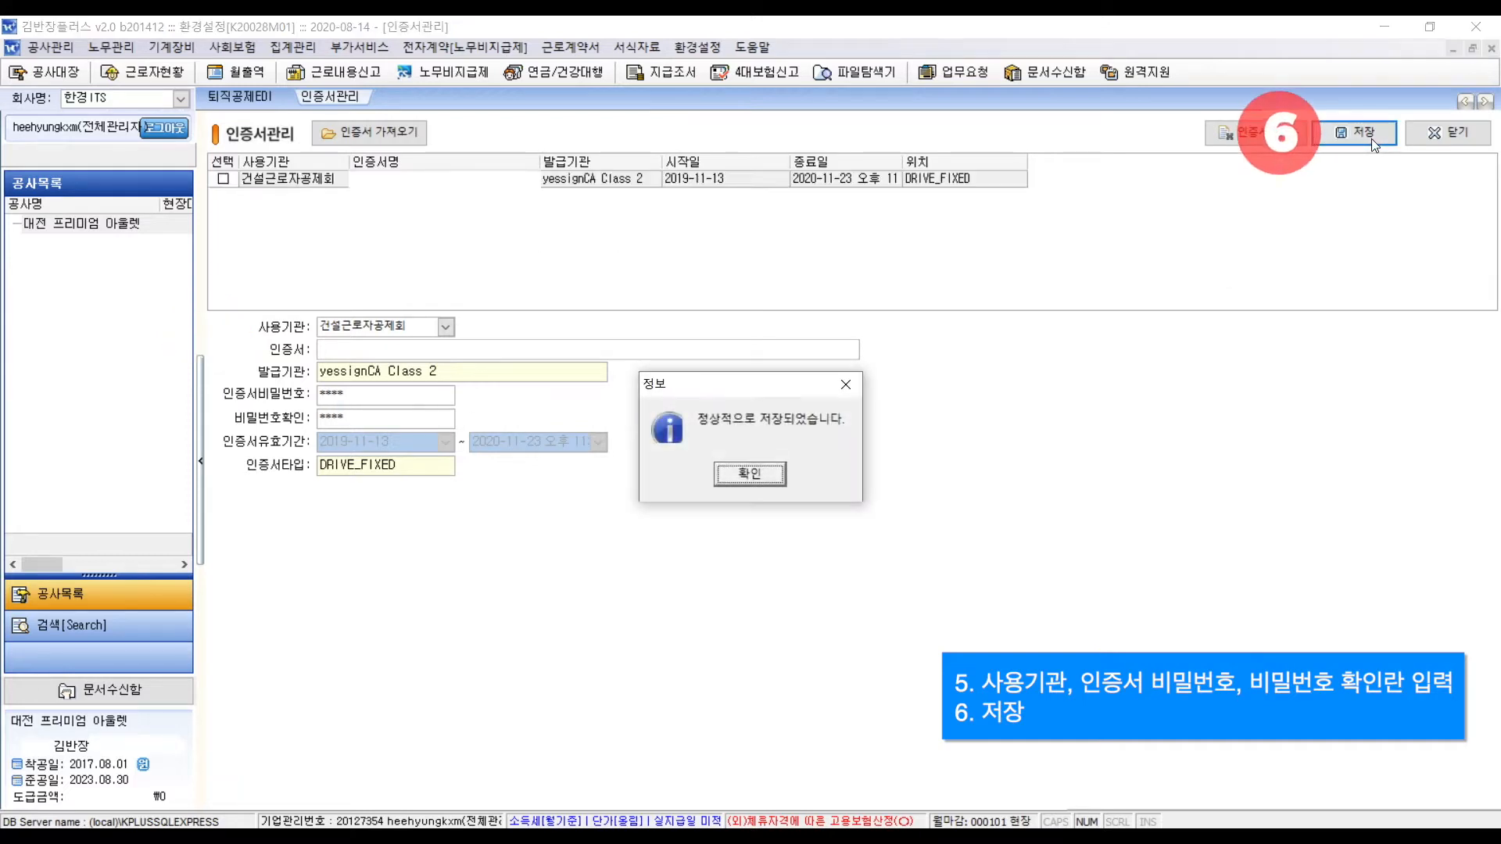
key(Return)
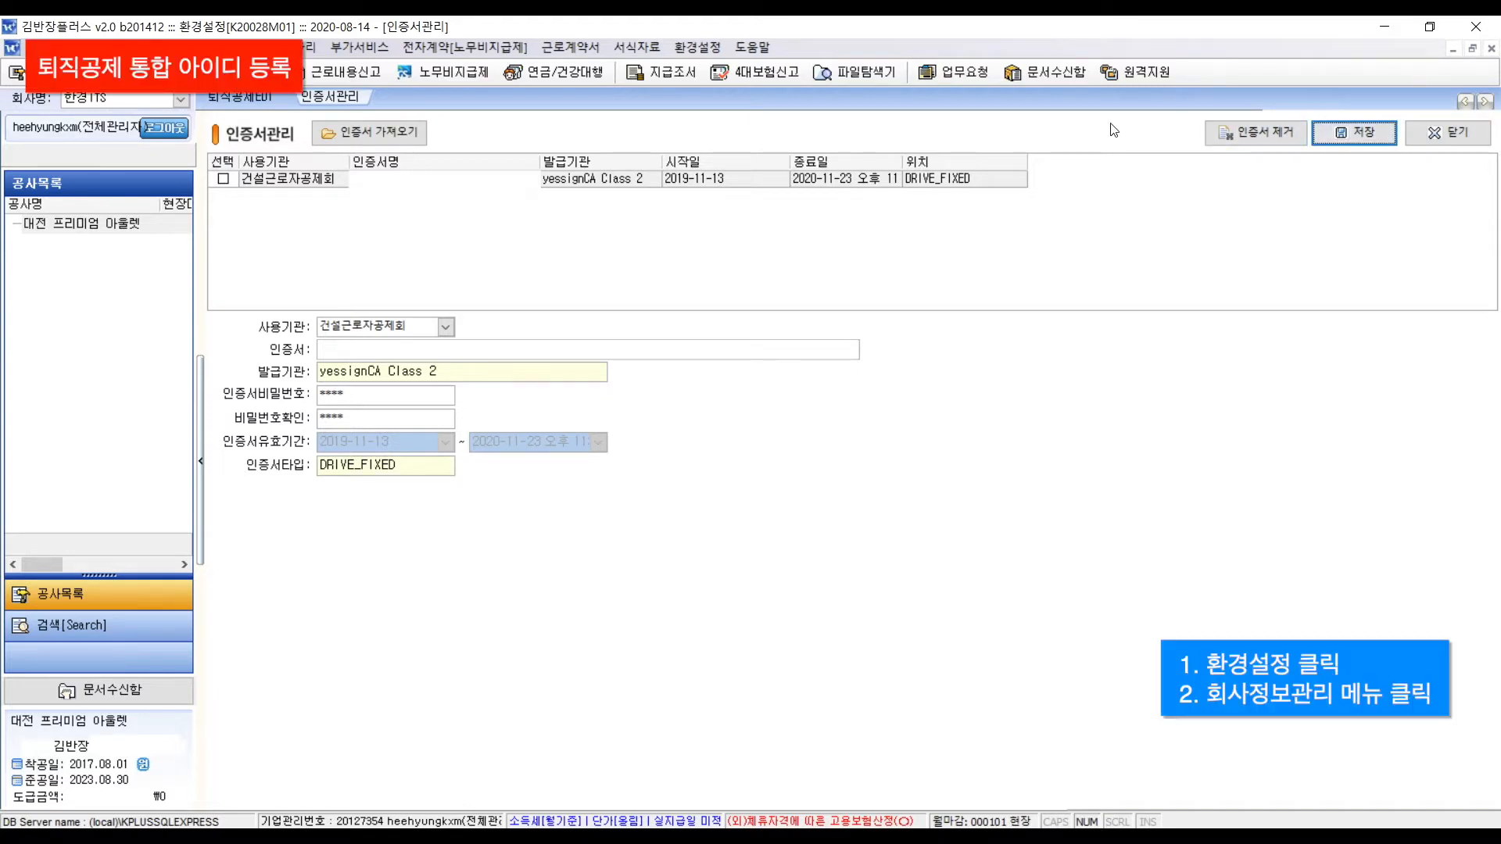
- Fill in the 퇴직공제통합 아이디 in 한경ITS's company record and save it
click(697, 47)
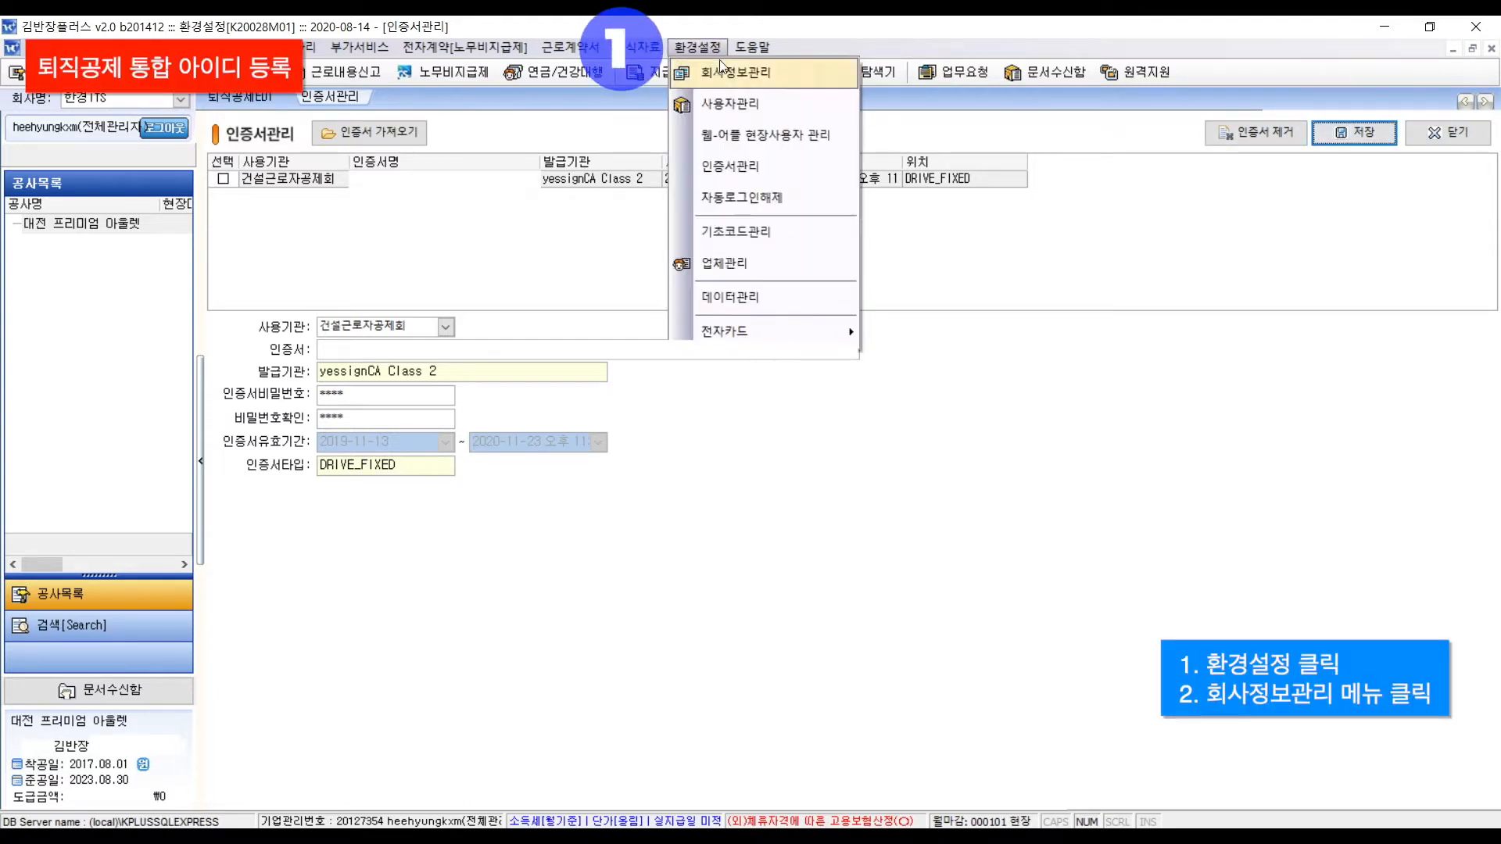
click(808, 86)
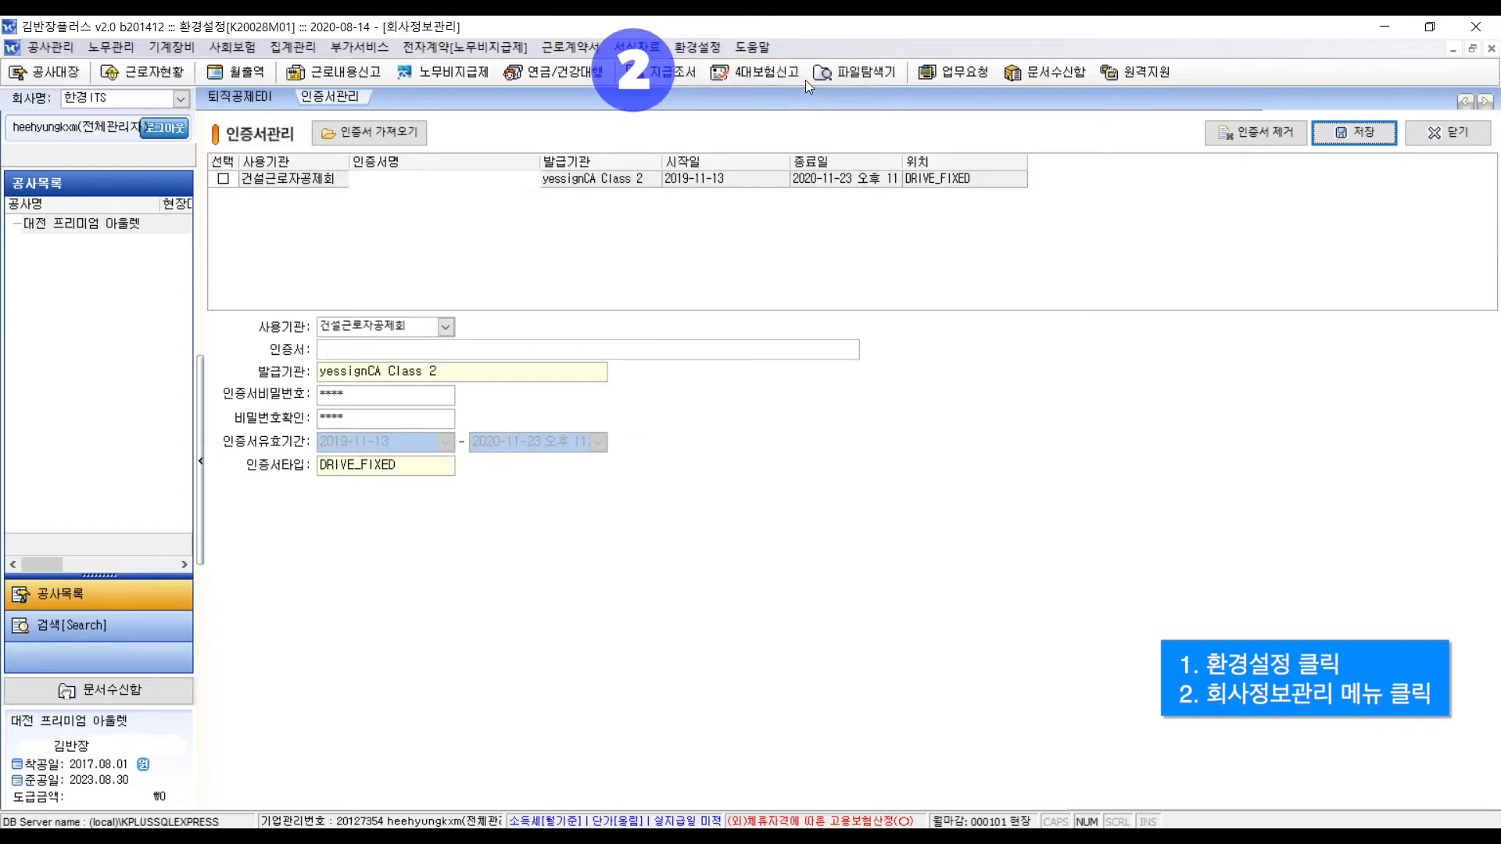
click(386, 263)
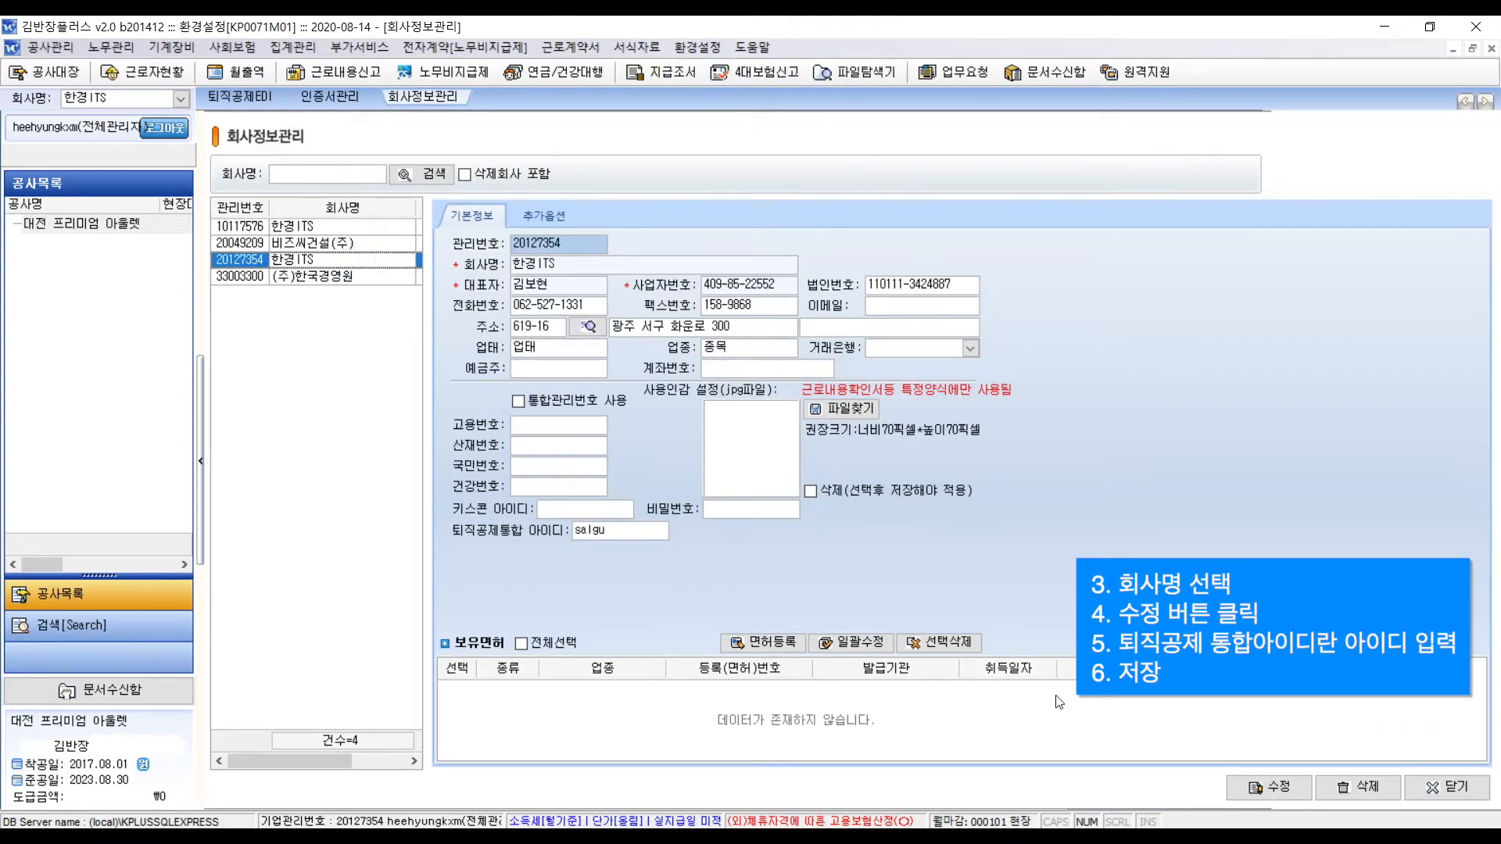
click(1286, 785)
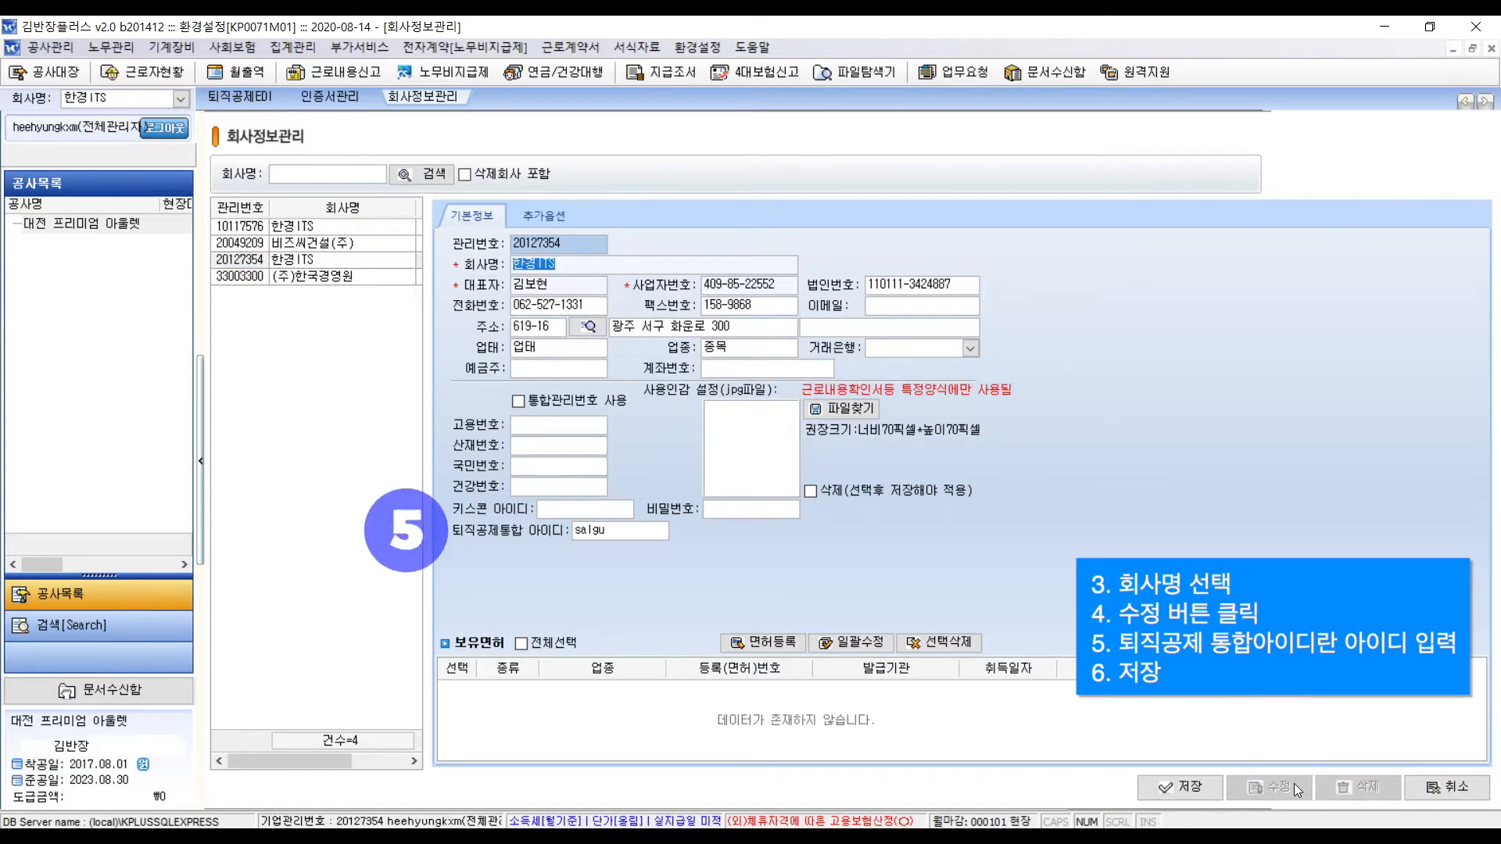
click(1210, 788)
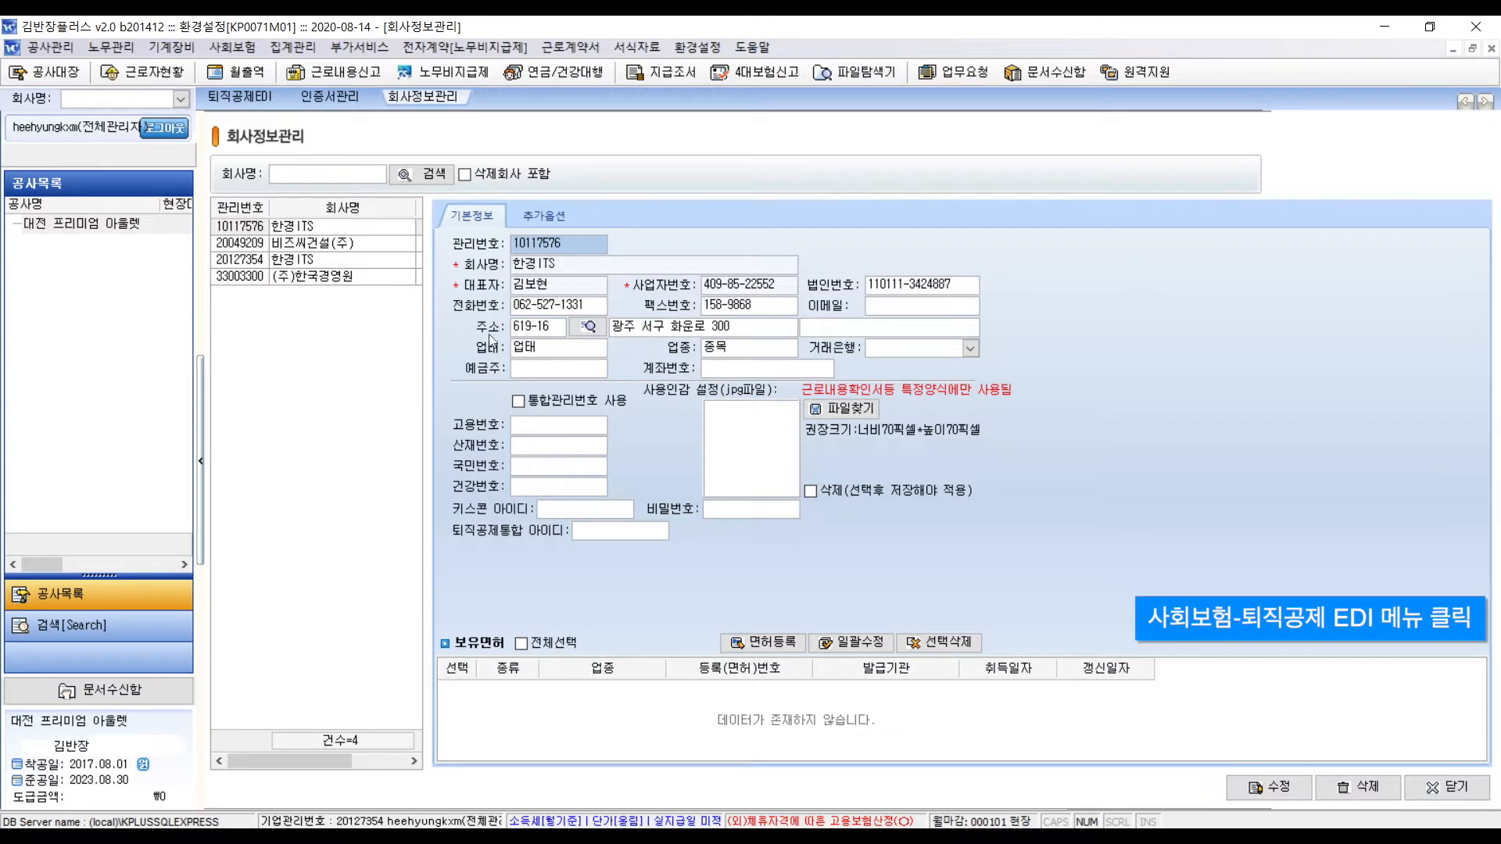
- Open the 퇴직공제EDI screen and move the query month back to 2020-06
click(232, 46)
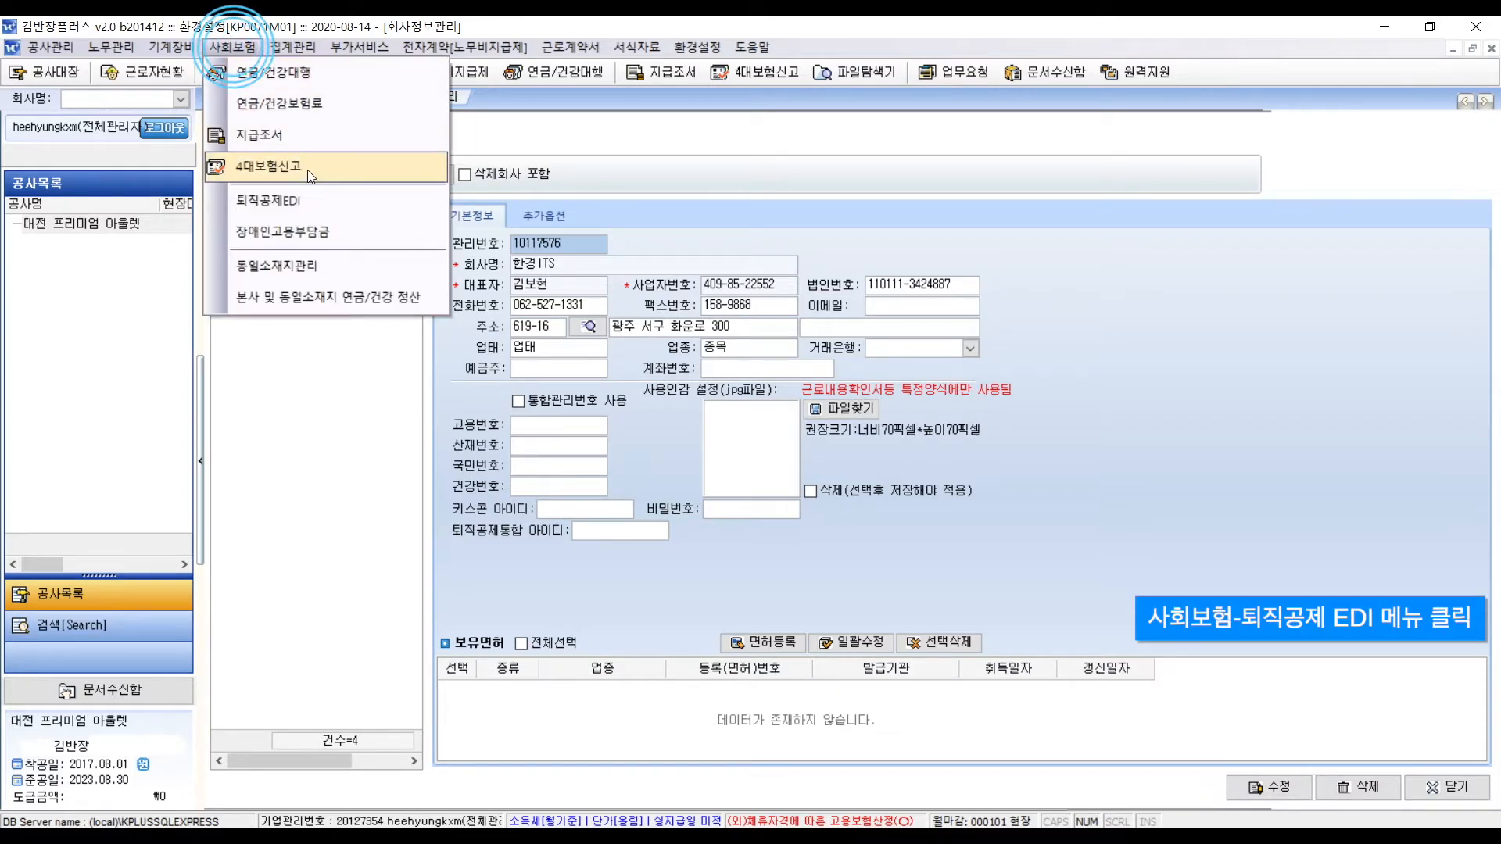
click(335, 200)
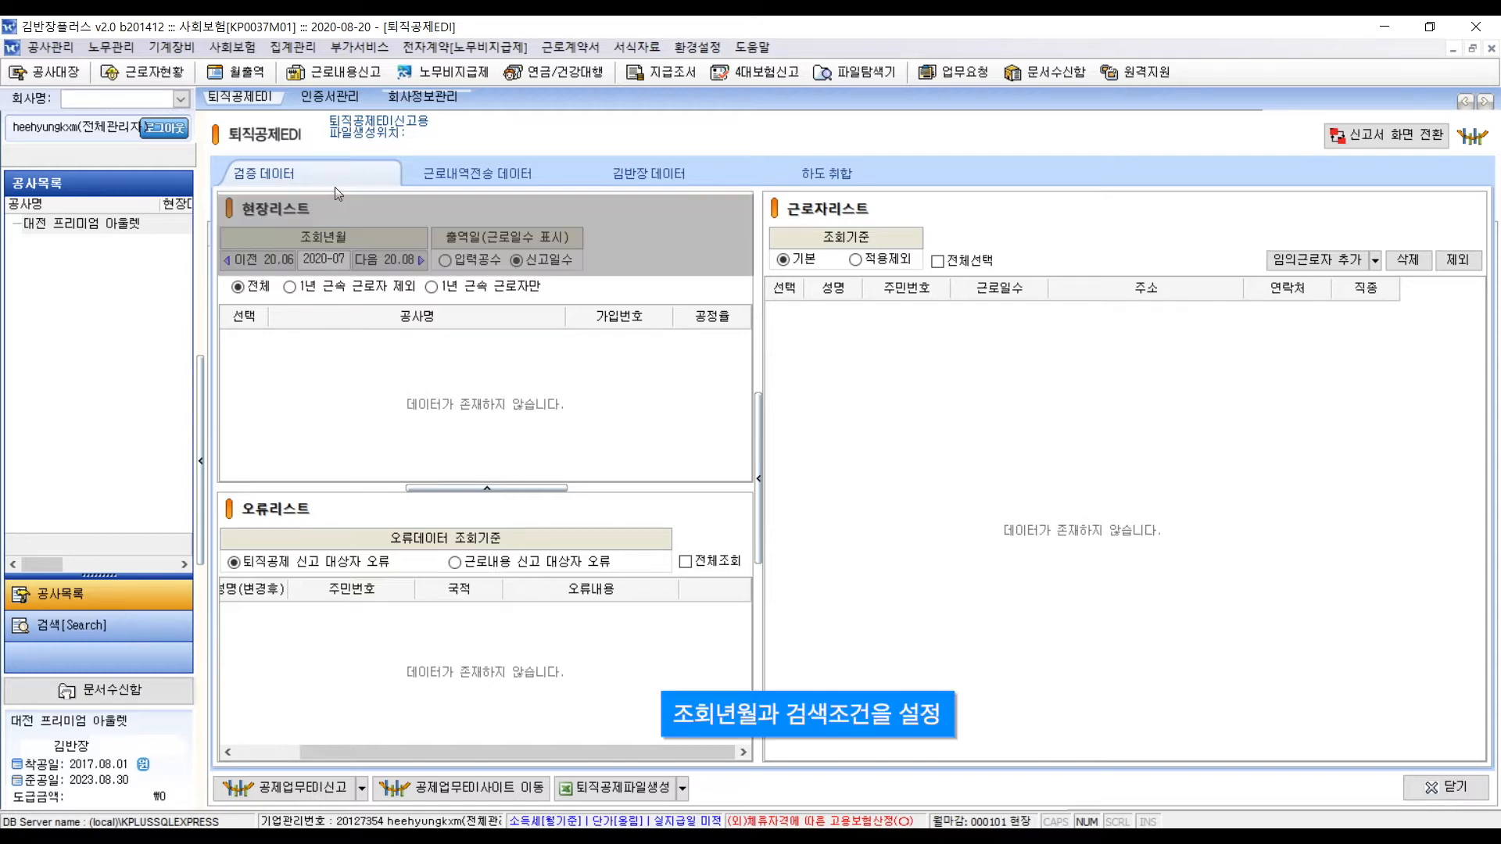
click(270, 258)
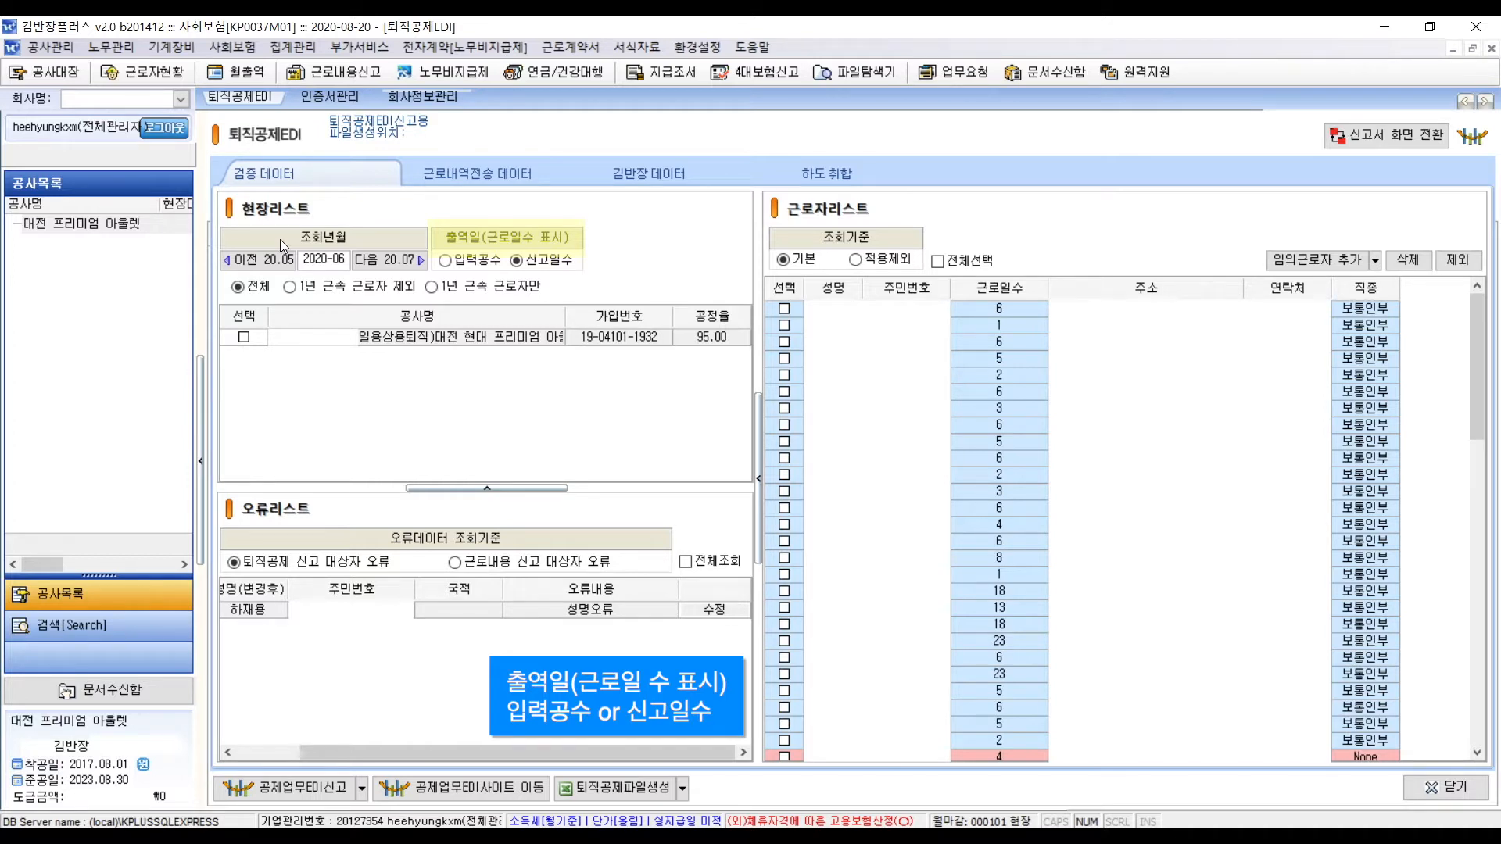
- Switch 출역일 to 입력공수, keep all workers included, and select the 대전 현대 프리미엄 아울렛 site
click(446, 260)
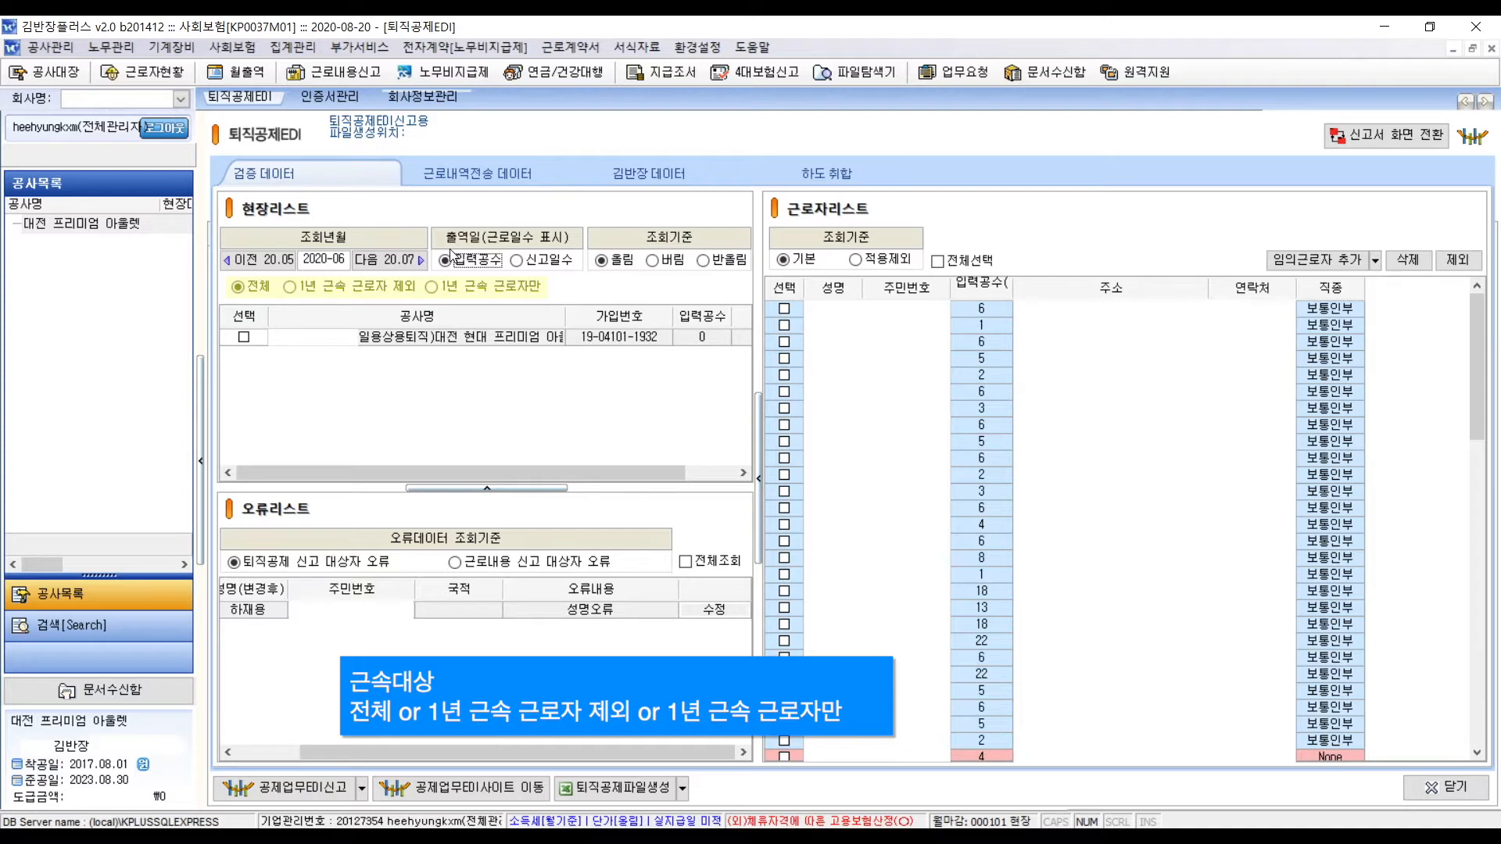
click(393, 286)
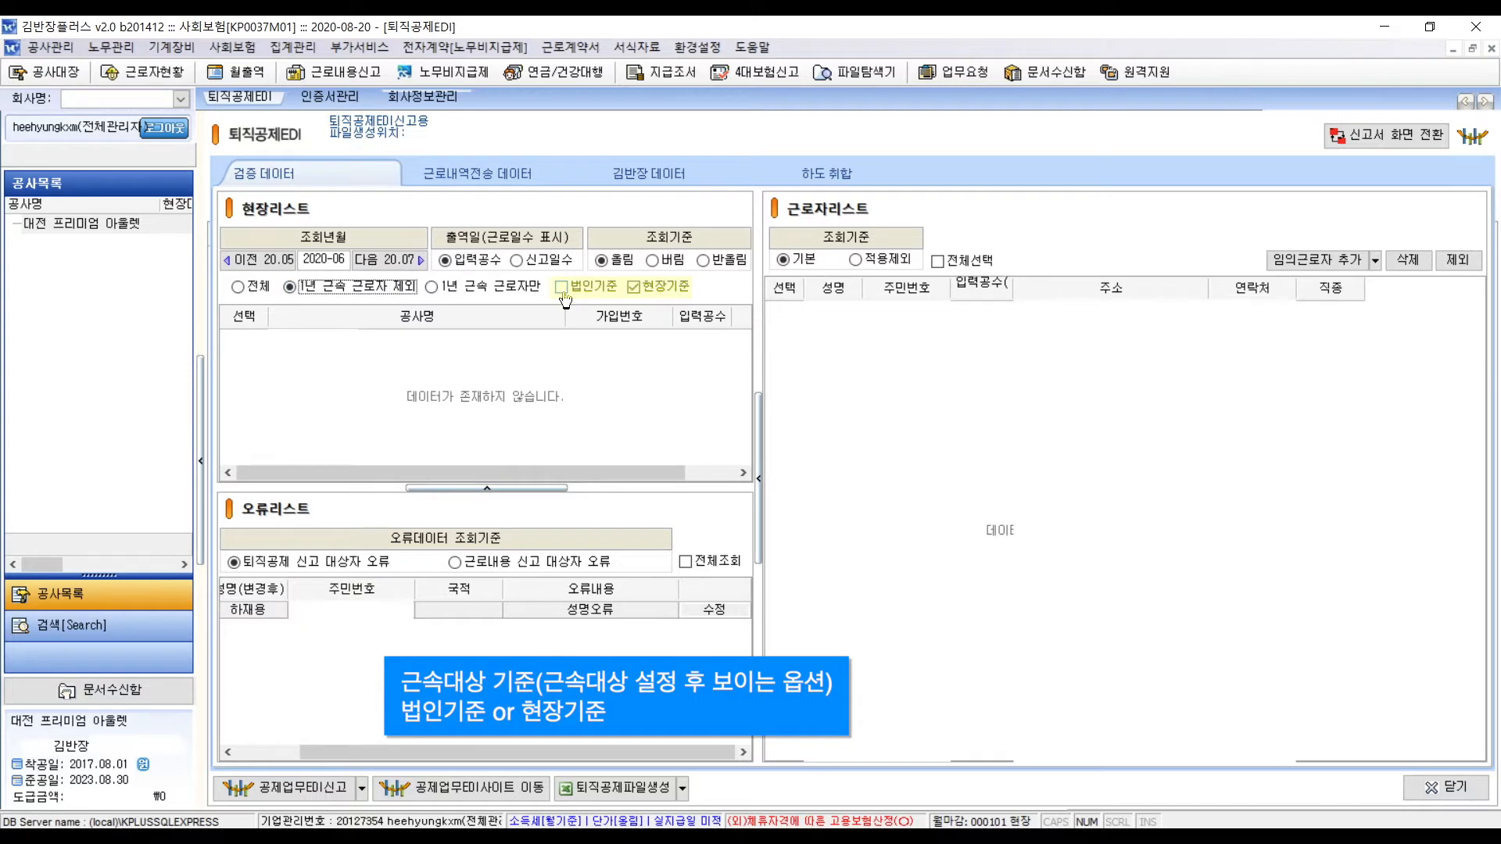
click(565, 300)
click(239, 287)
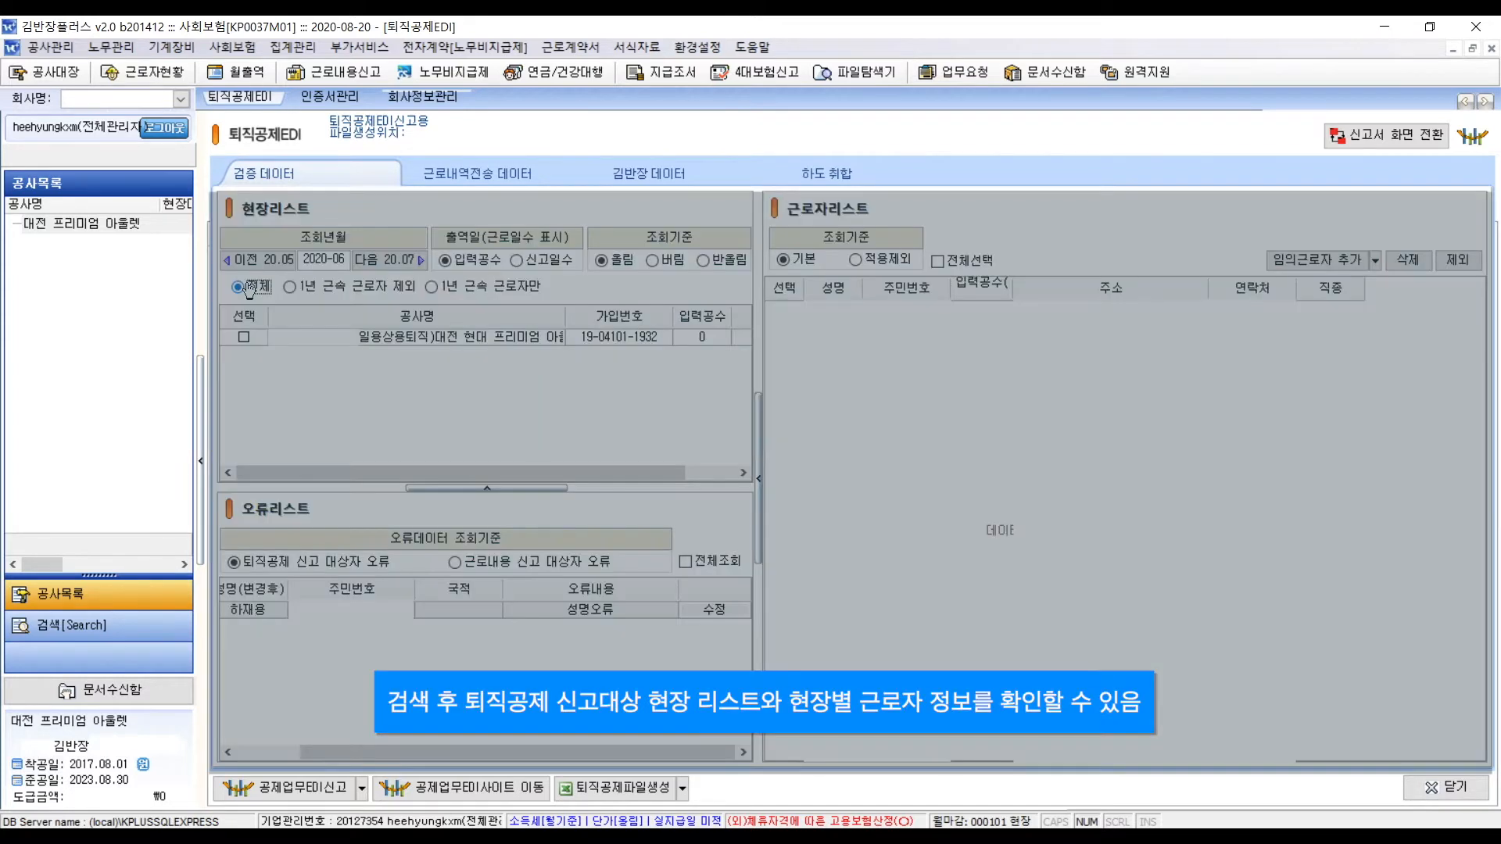
click(347, 344)
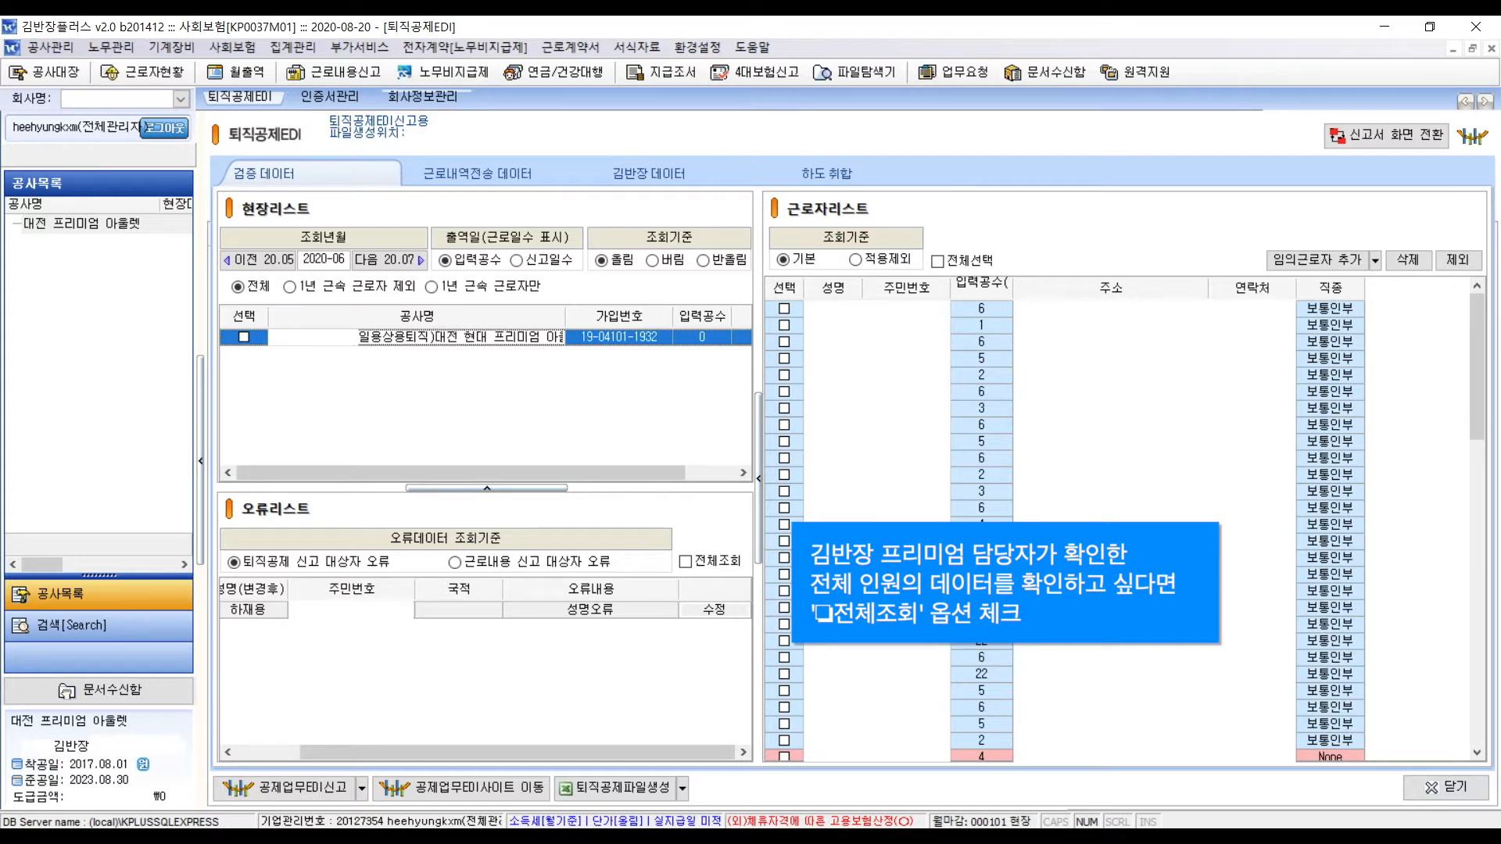
- Tick 전체조회 in the error list and open 수정 for the 성명오류 worker
click(687, 562)
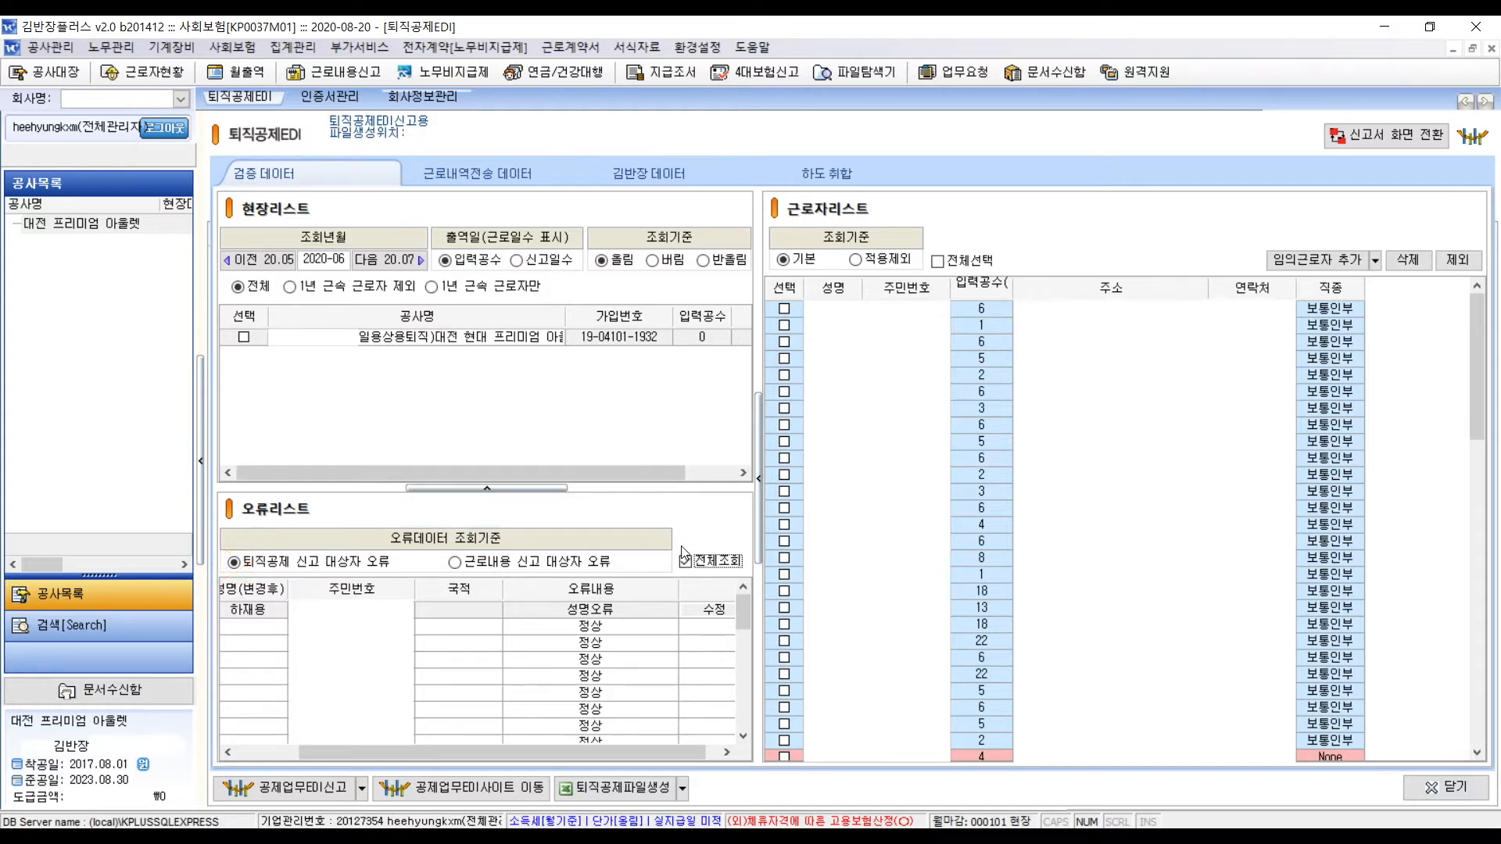
click(685, 562)
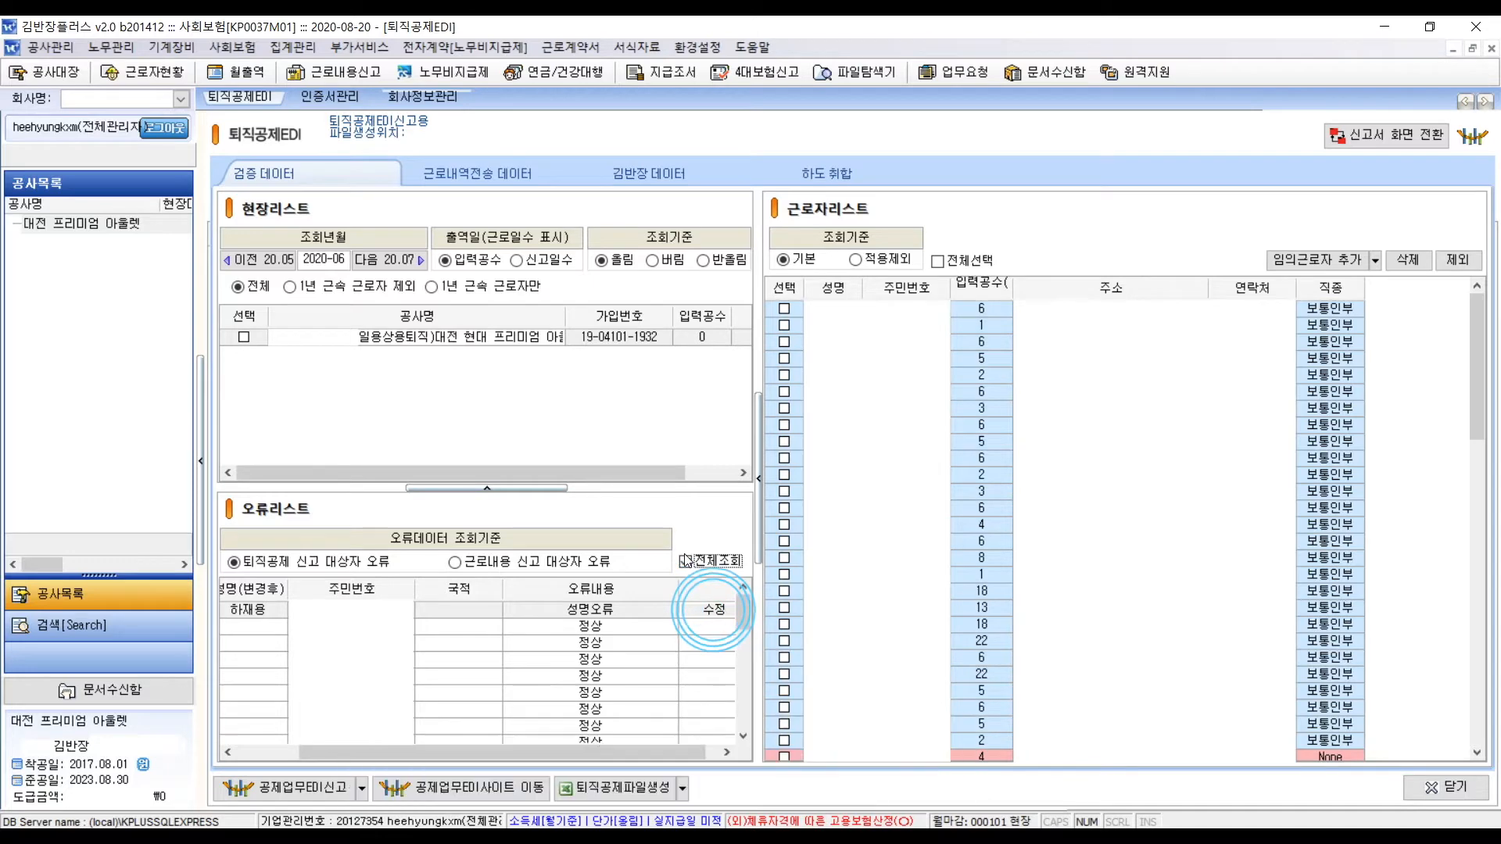
click(684, 560)
click(728, 610)
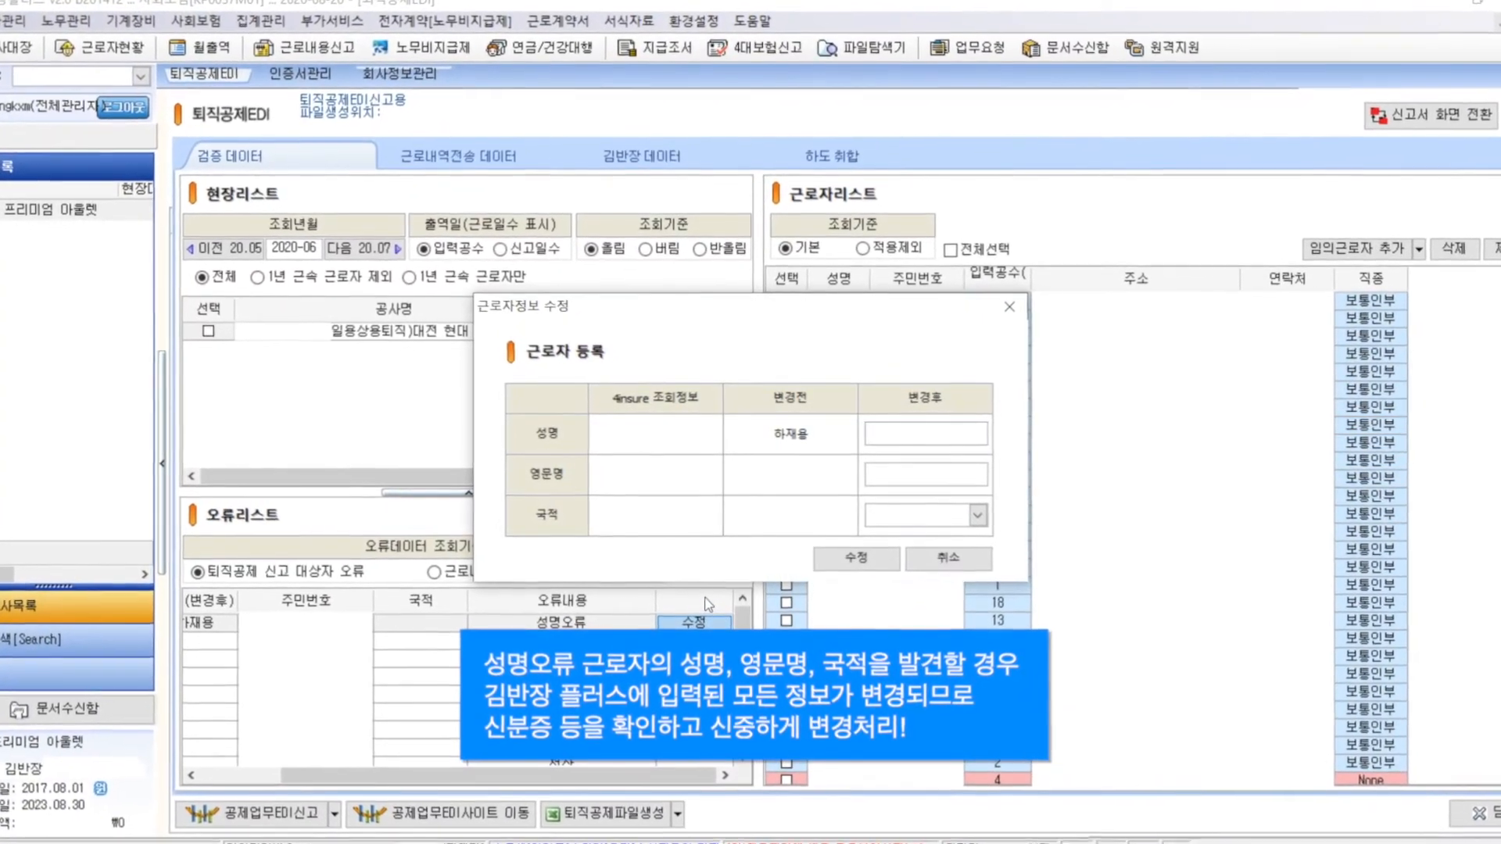
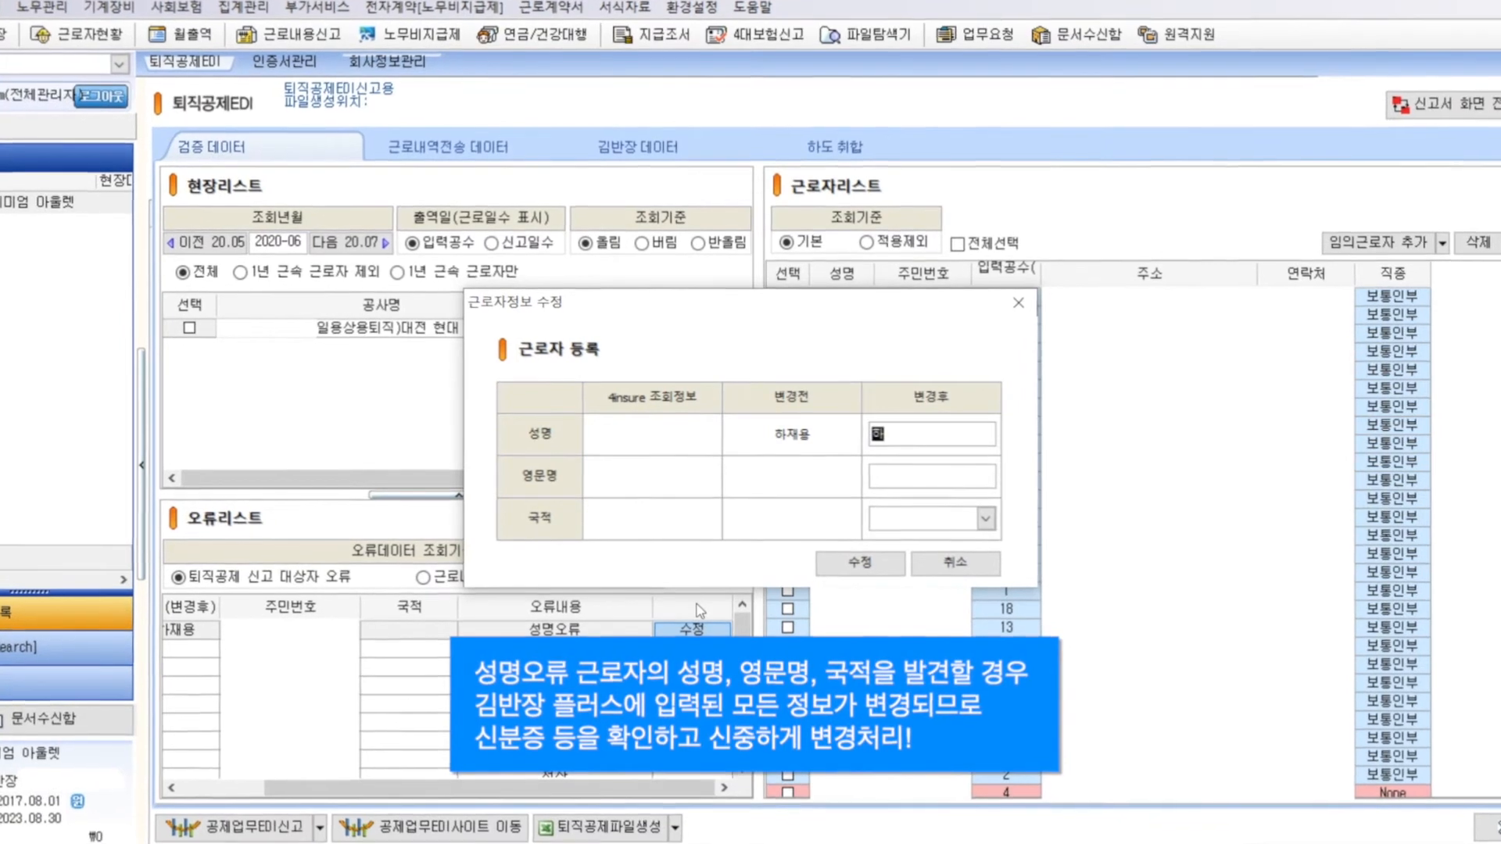
- Enter the worker's corrected name, apply it, and dismiss the information notice
text(ㄹ)
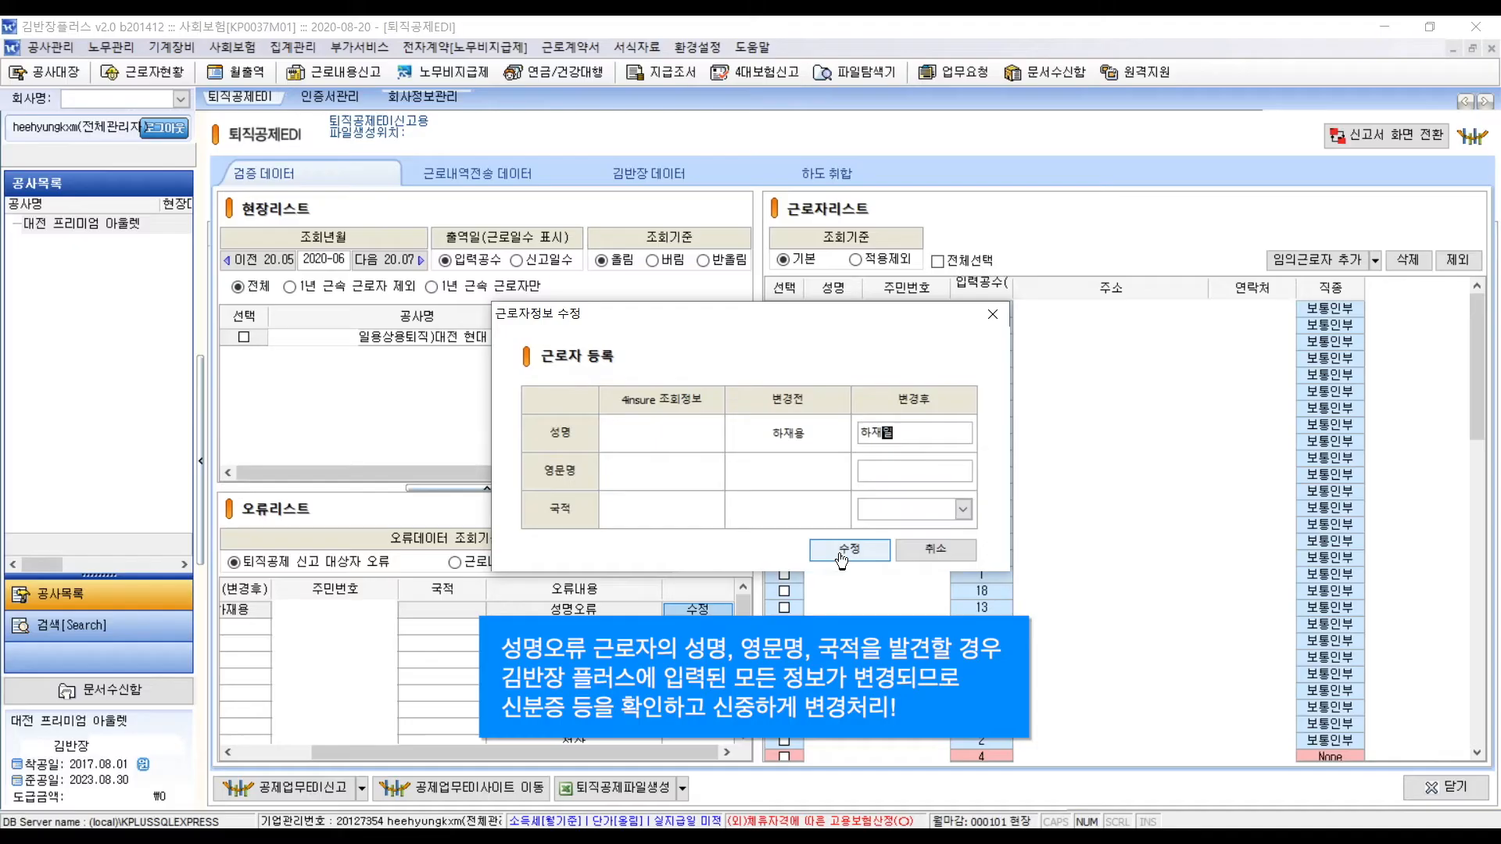
click(882, 595)
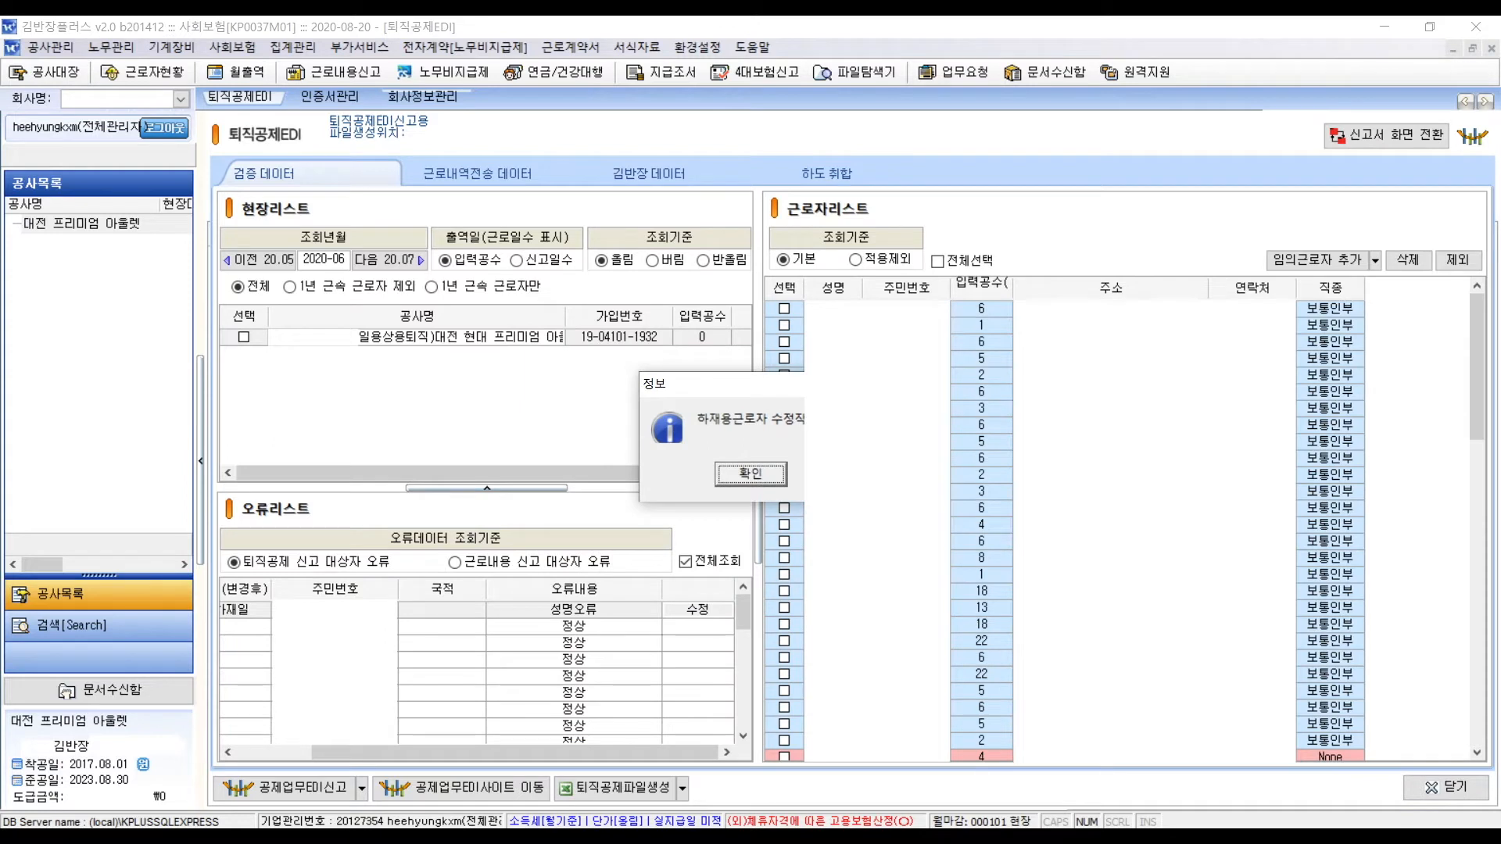
key(Return)
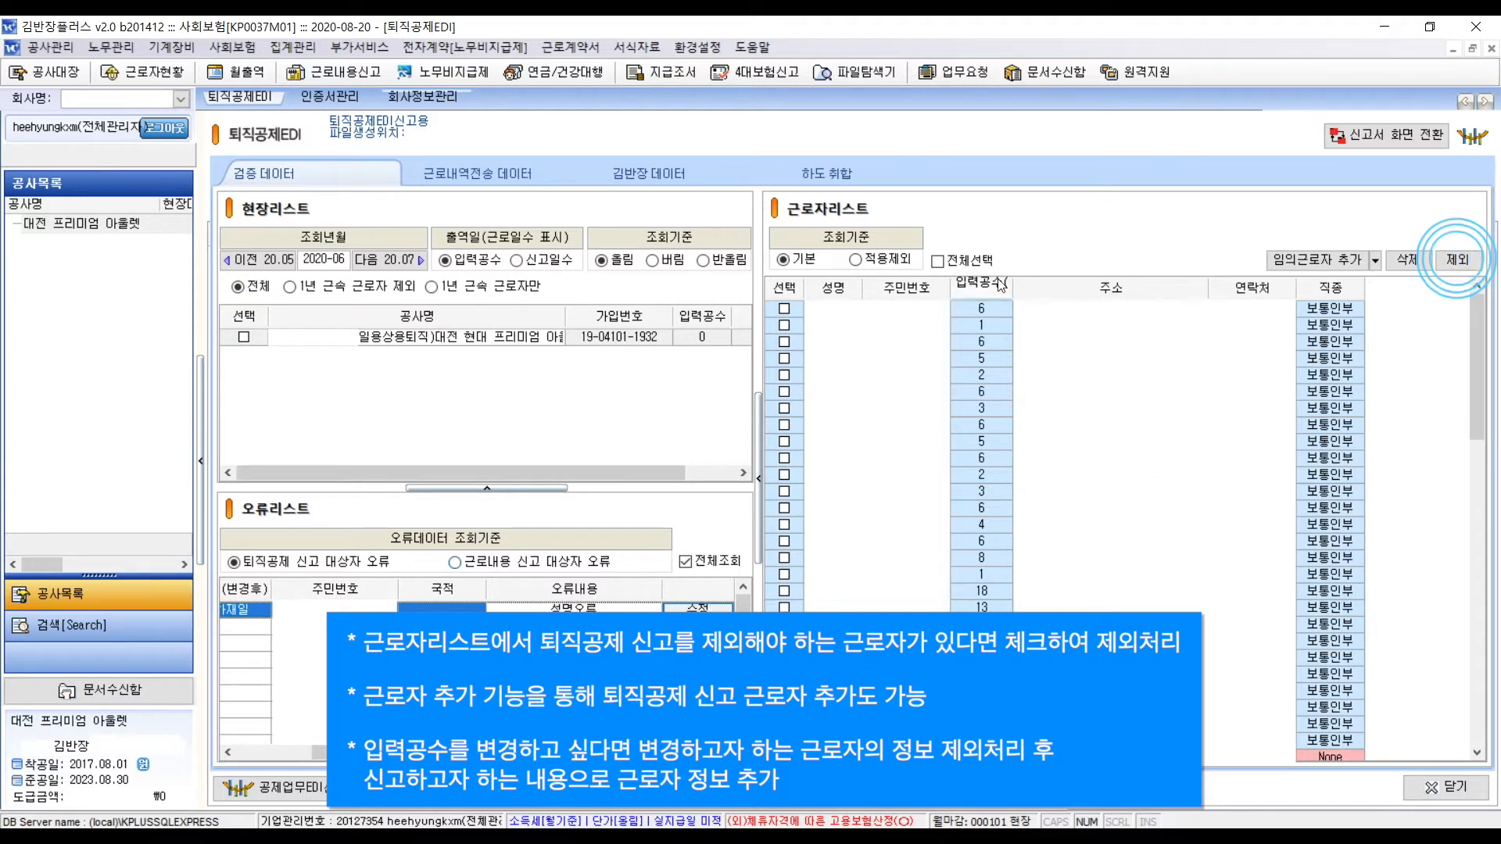
- Mark the second worker in 근로자리스트 and exclude them from the report
click(783, 326)
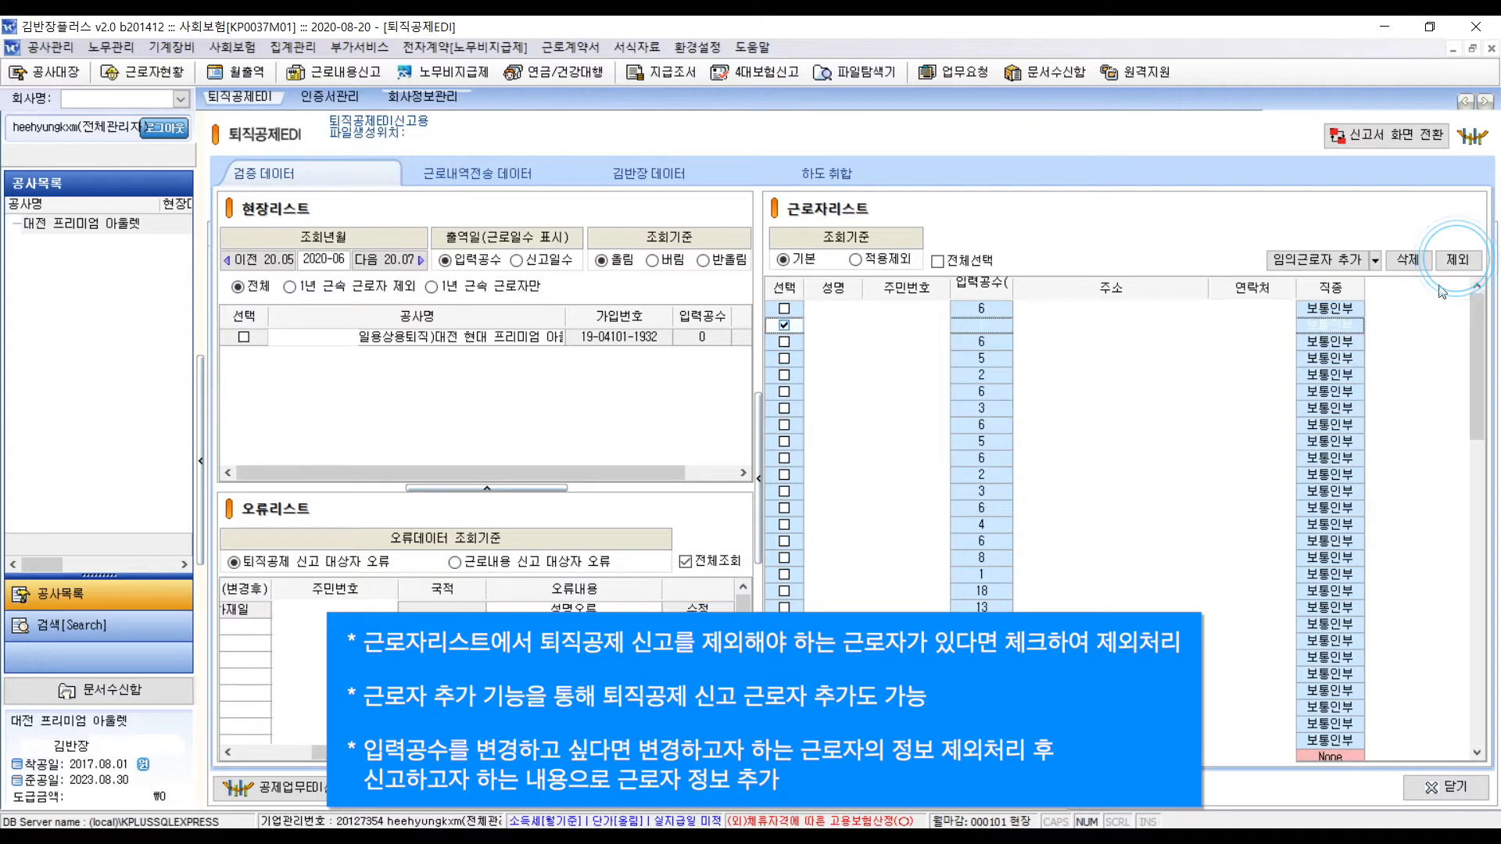
click(1457, 261)
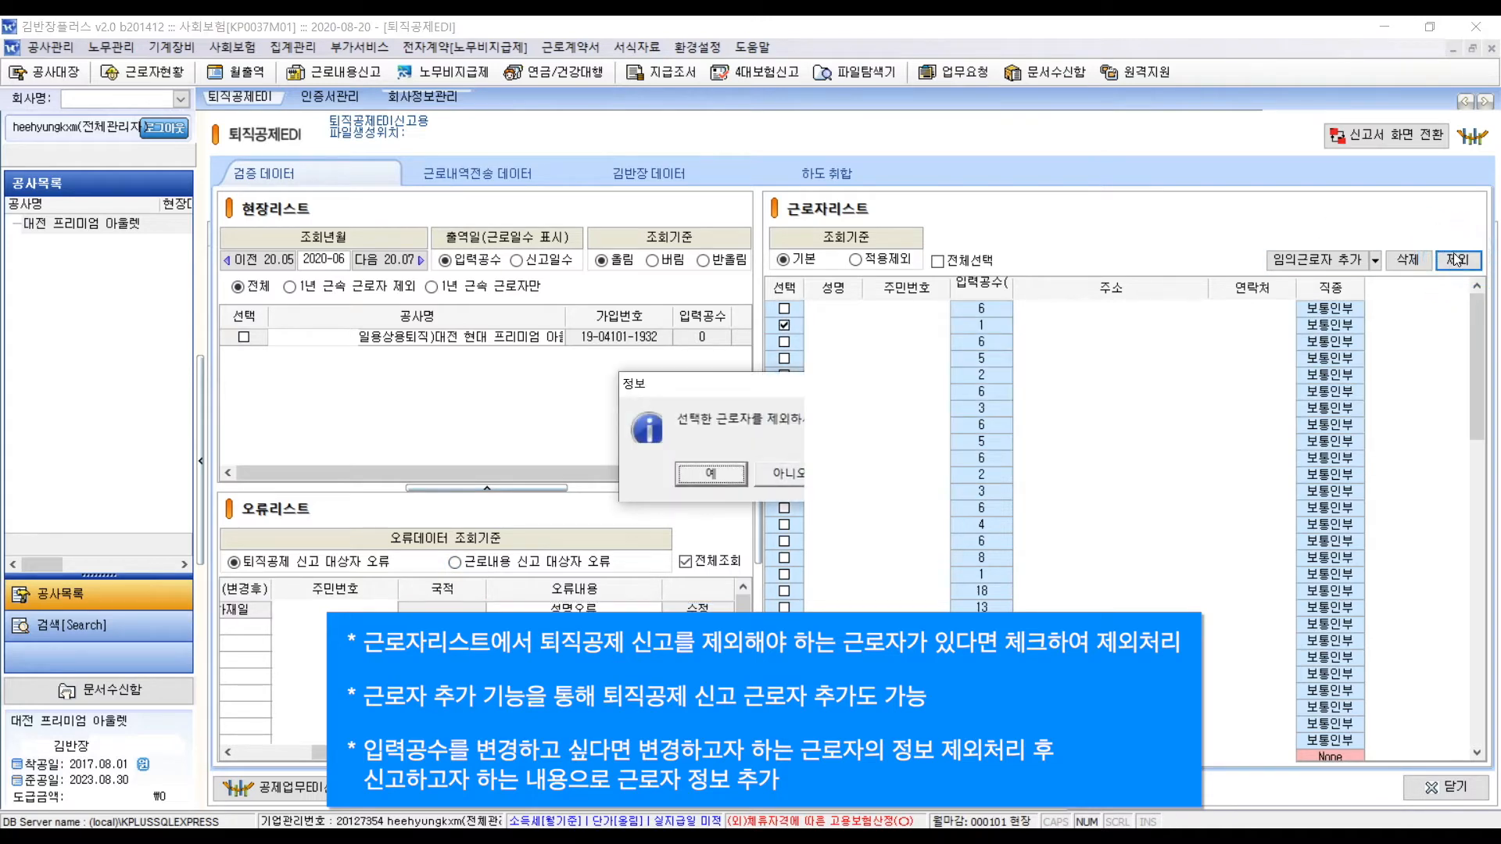
key(Return)
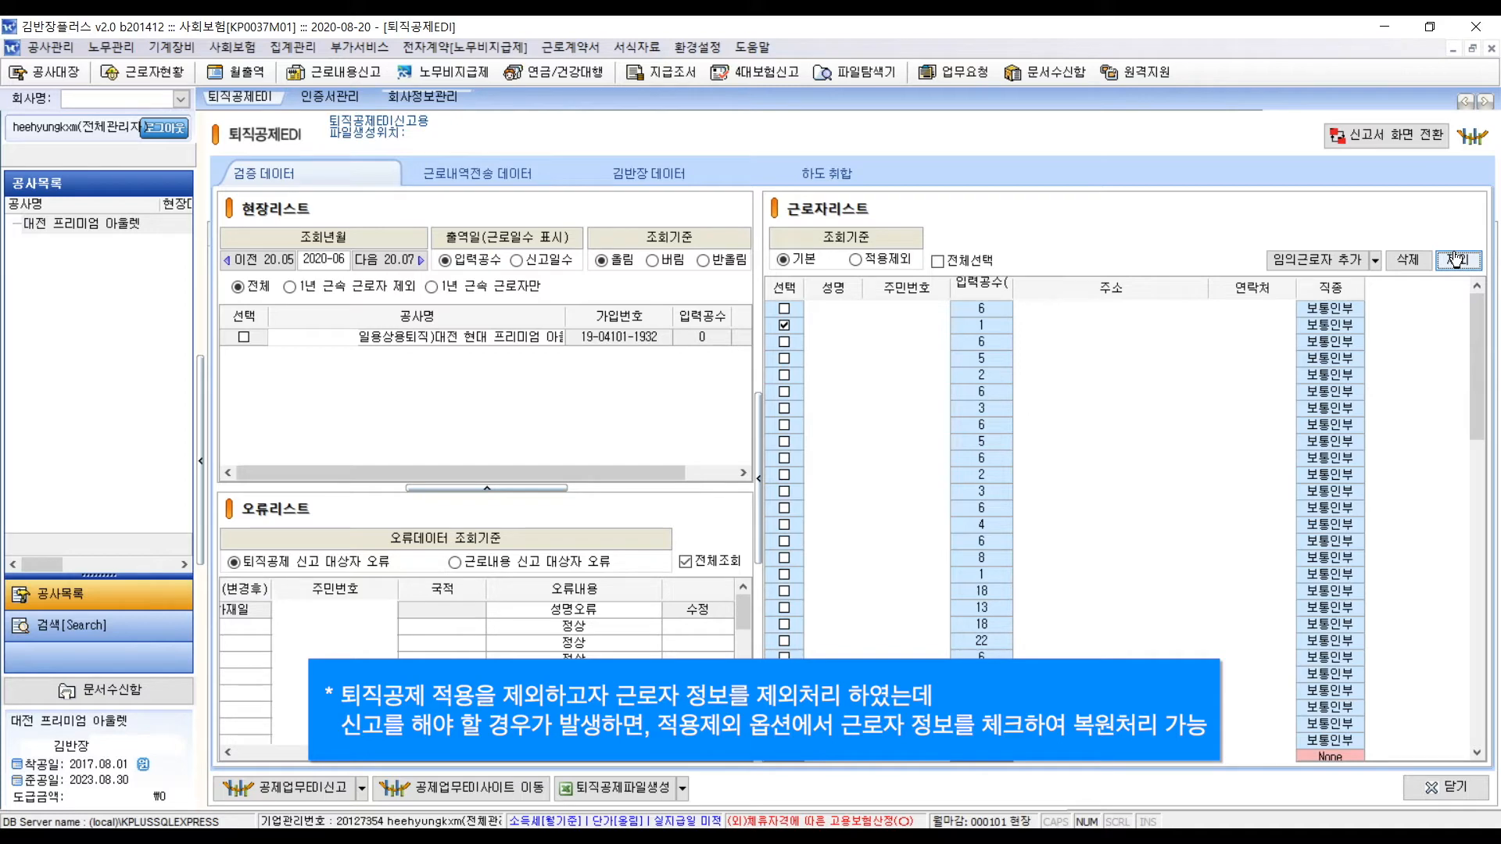
- Restore the third worker listed under 적용제외, then return to the 기본 worker list
click(881, 260)
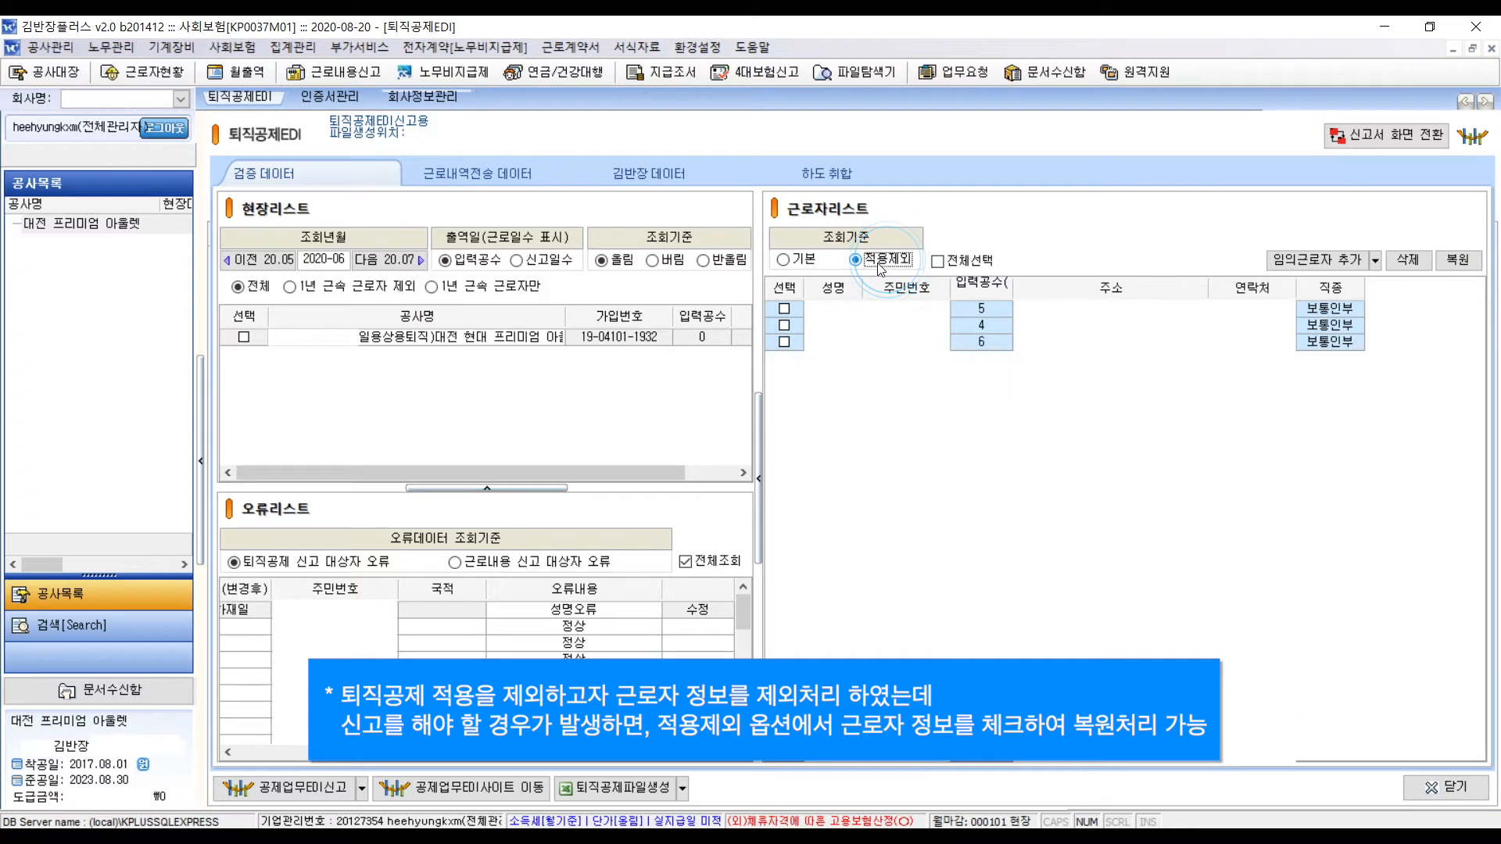
click(784, 342)
click(1457, 266)
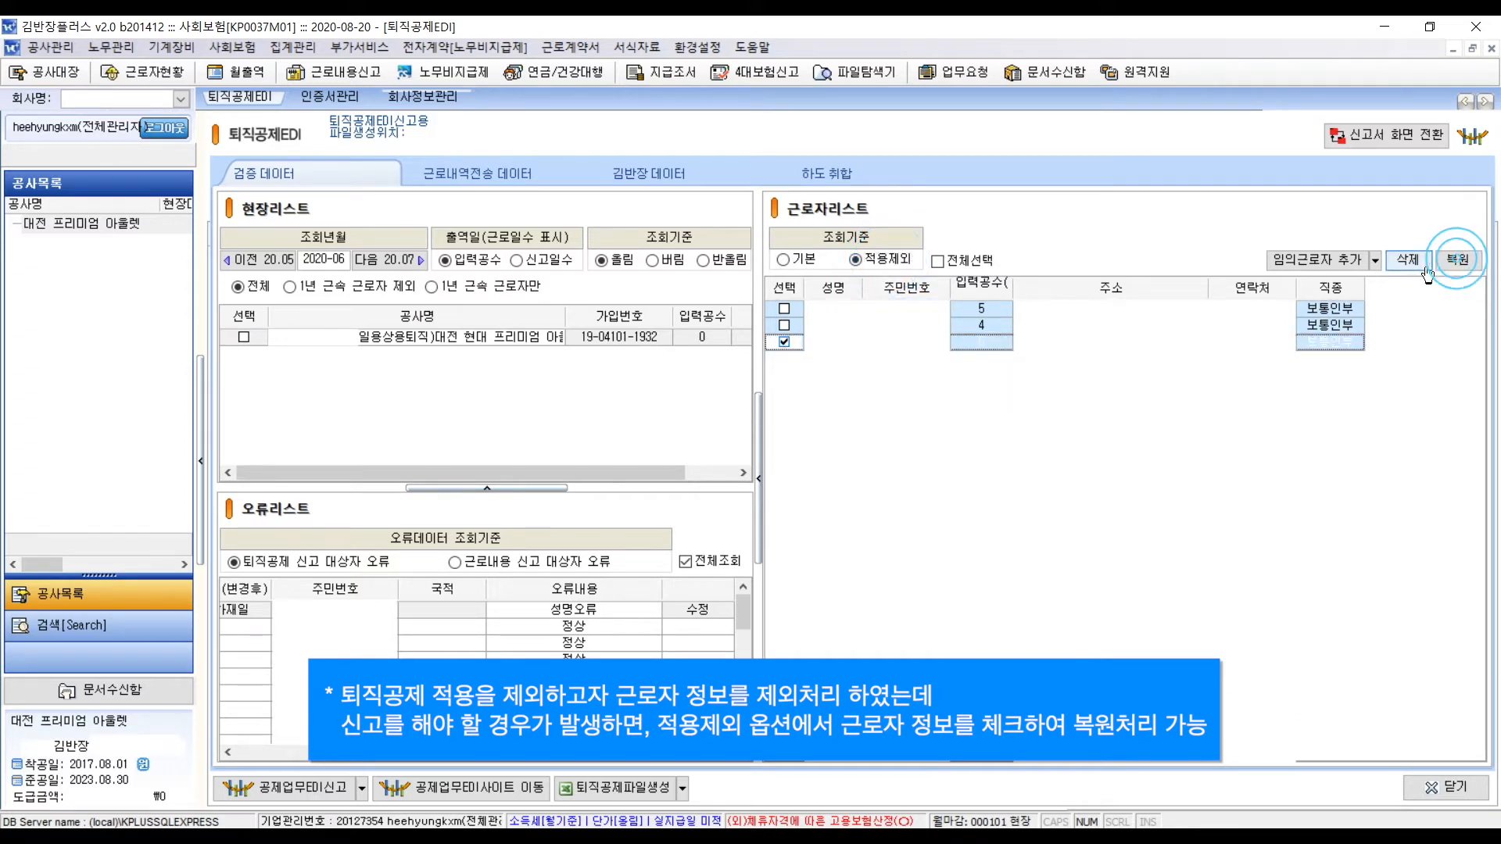
click(1472, 269)
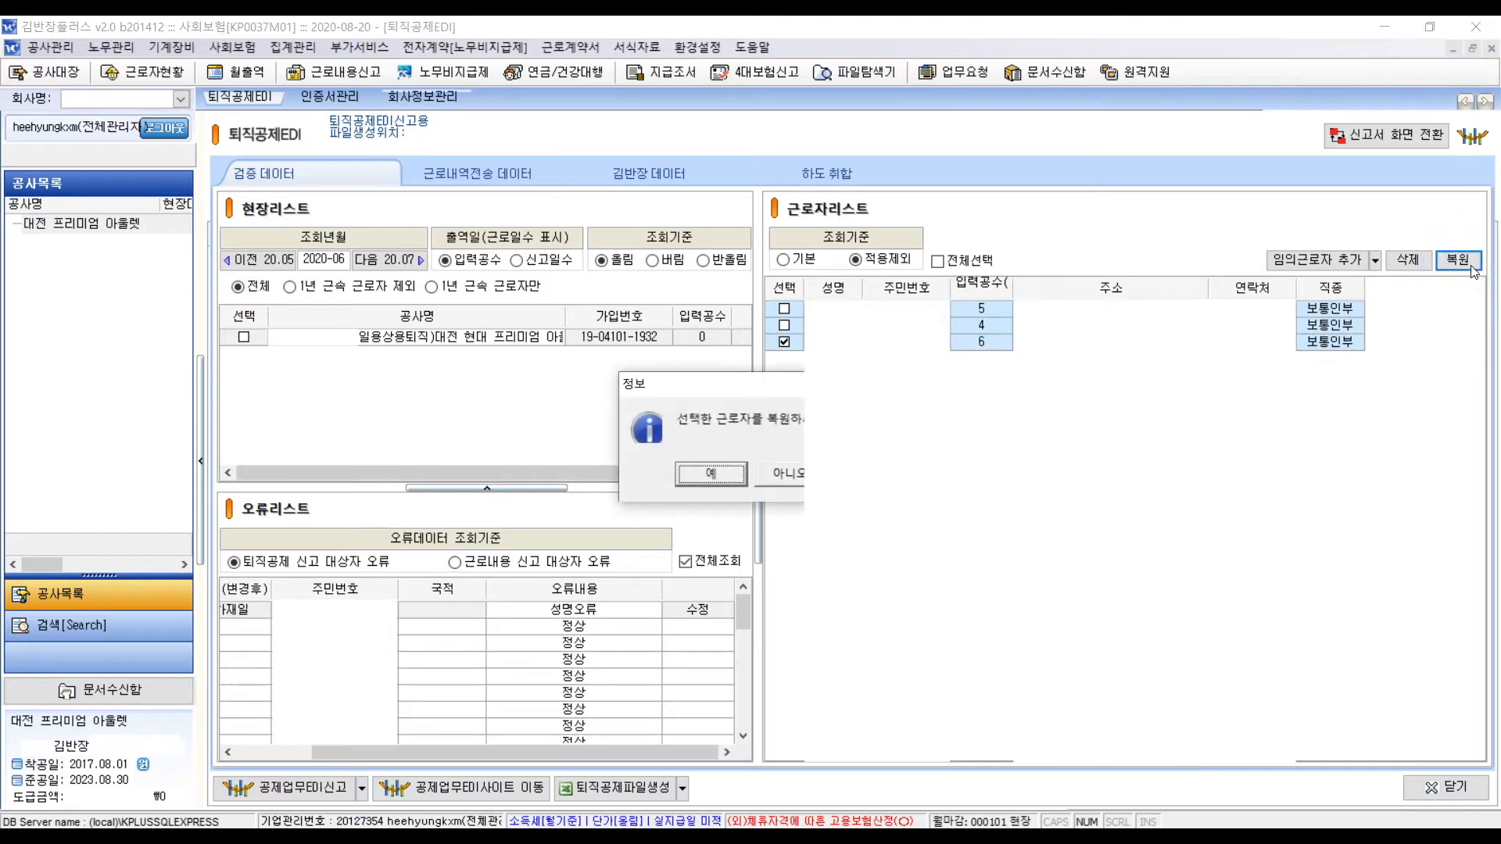
key(Return)
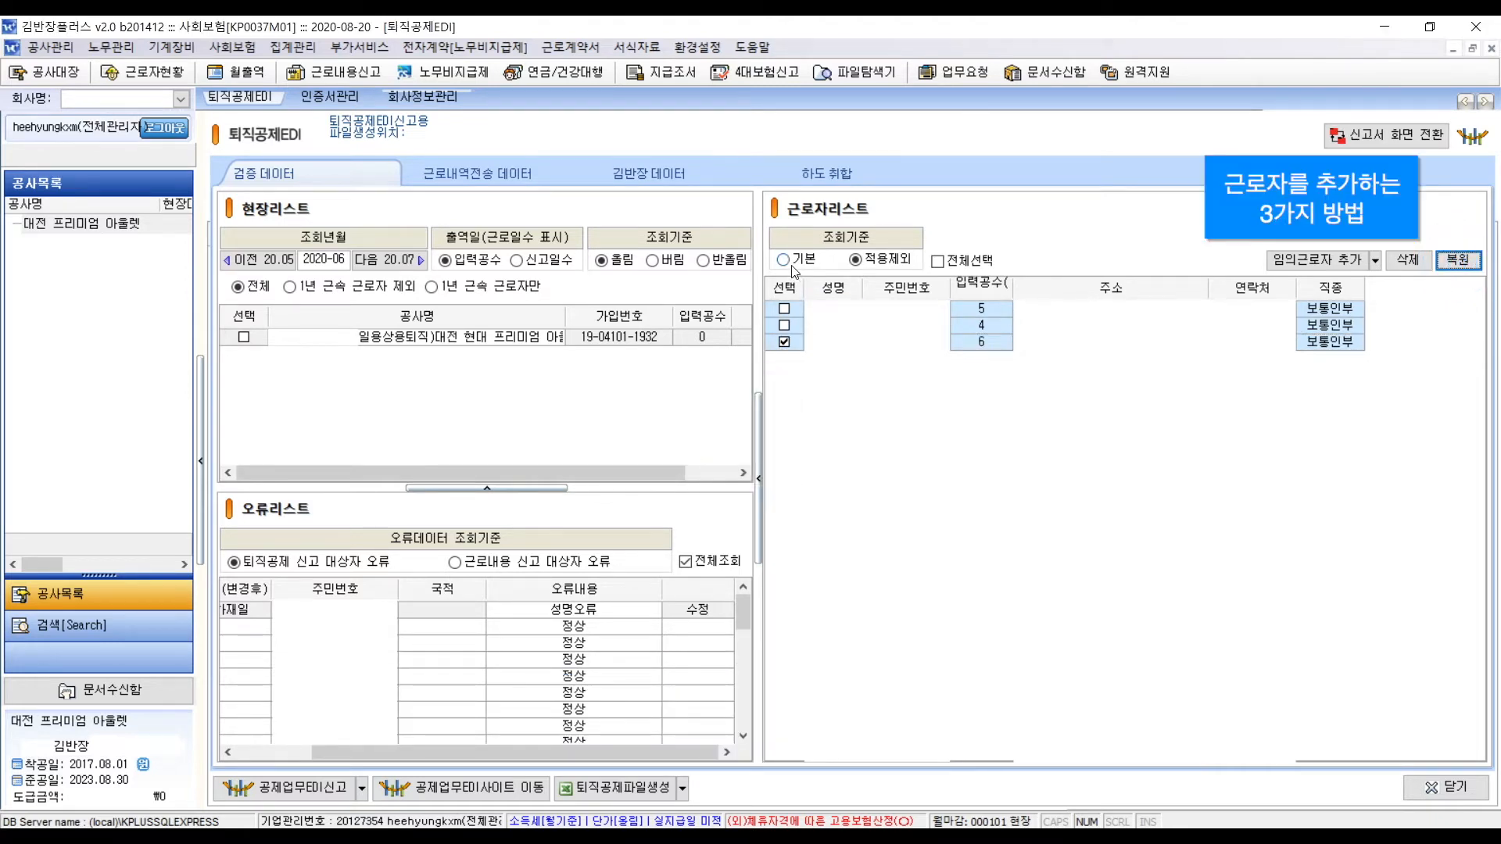
click(794, 269)
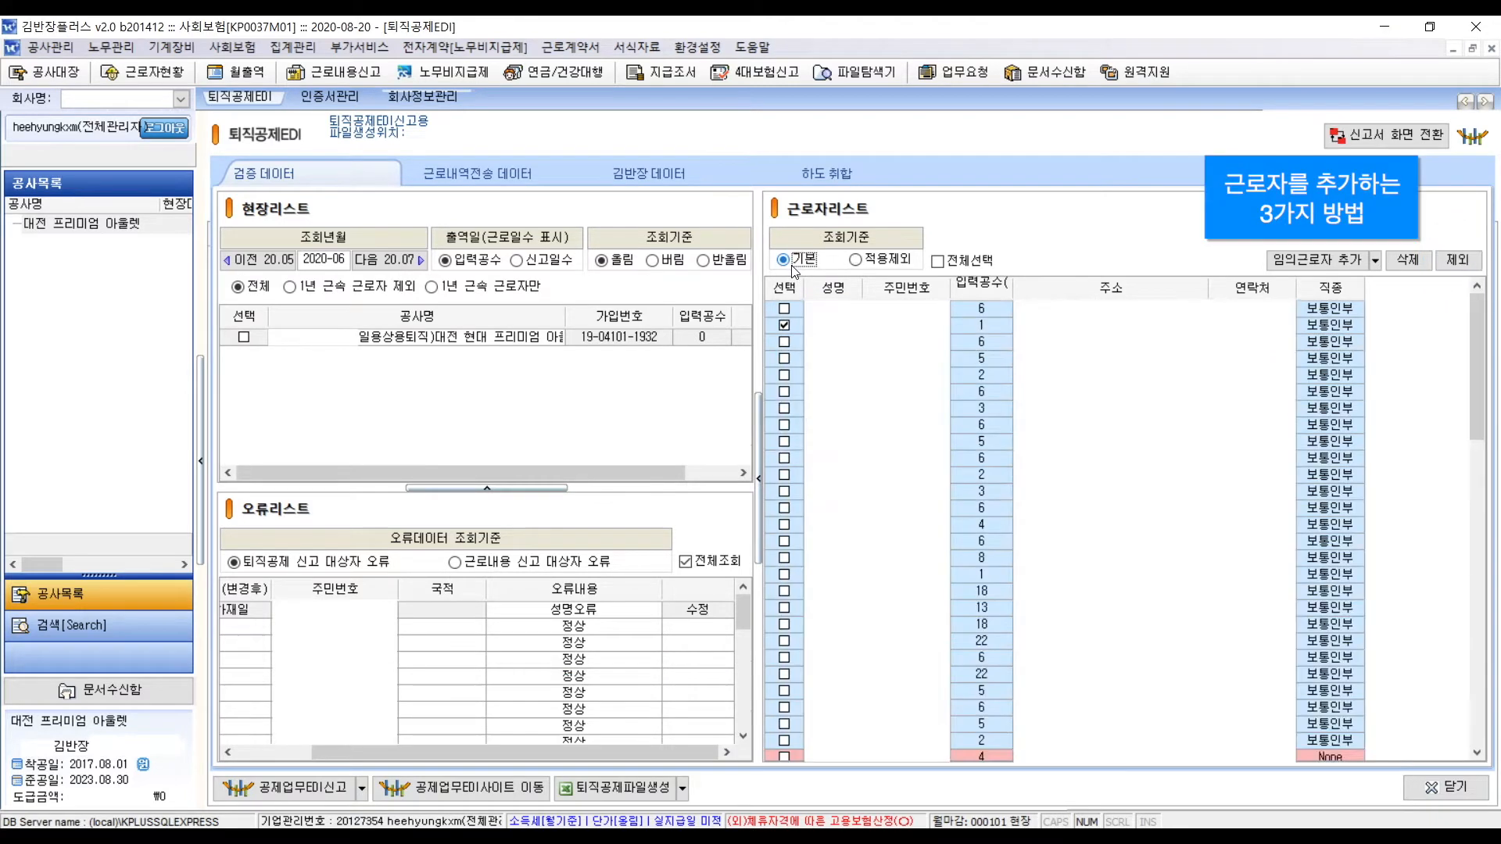
- Register a new worker with a name, phone number and 5 working days, and save
click(1375, 261)
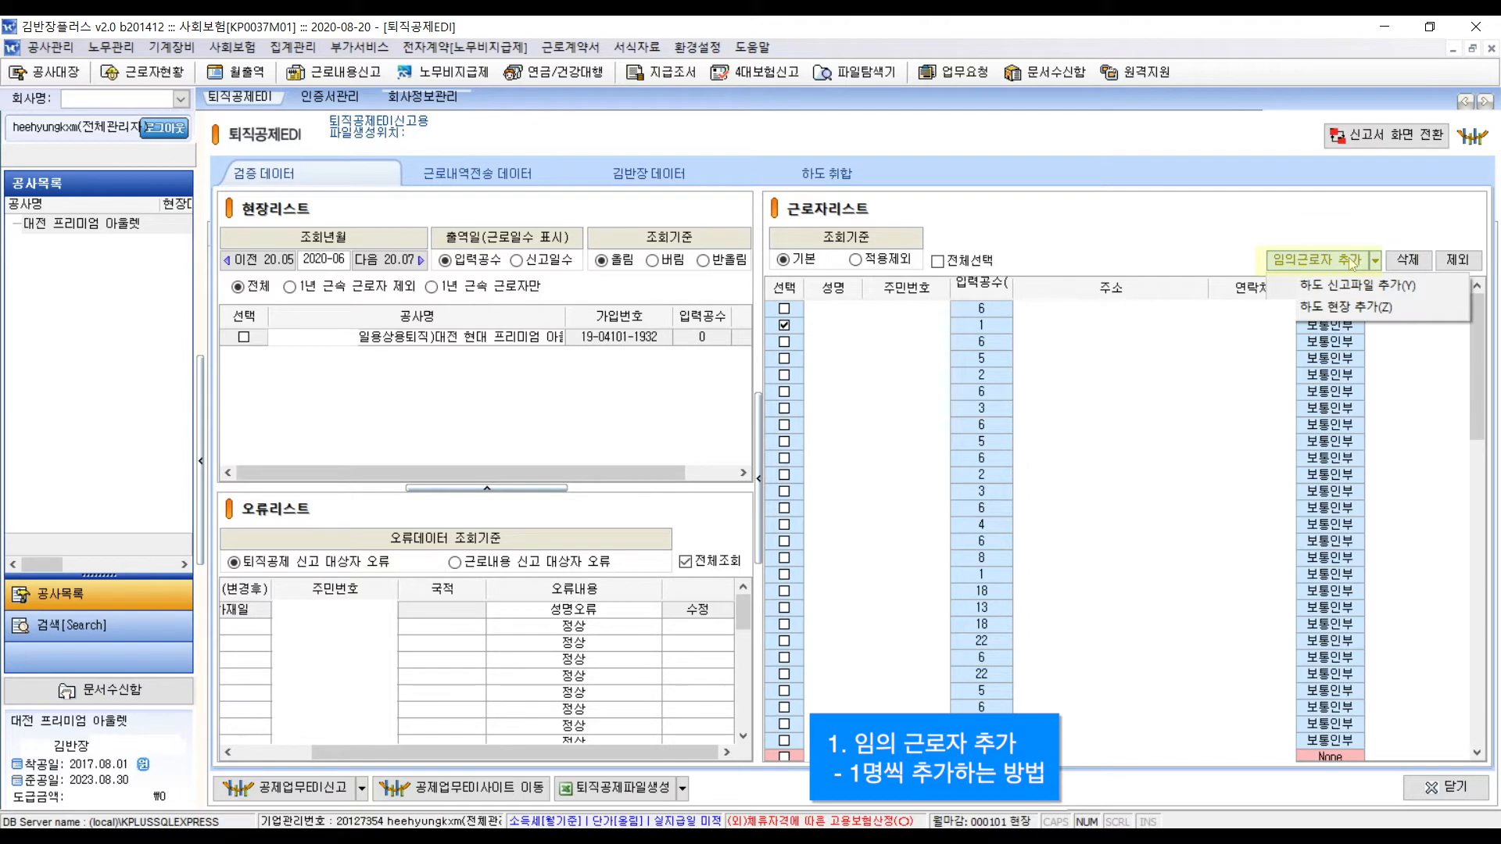
click(1355, 261)
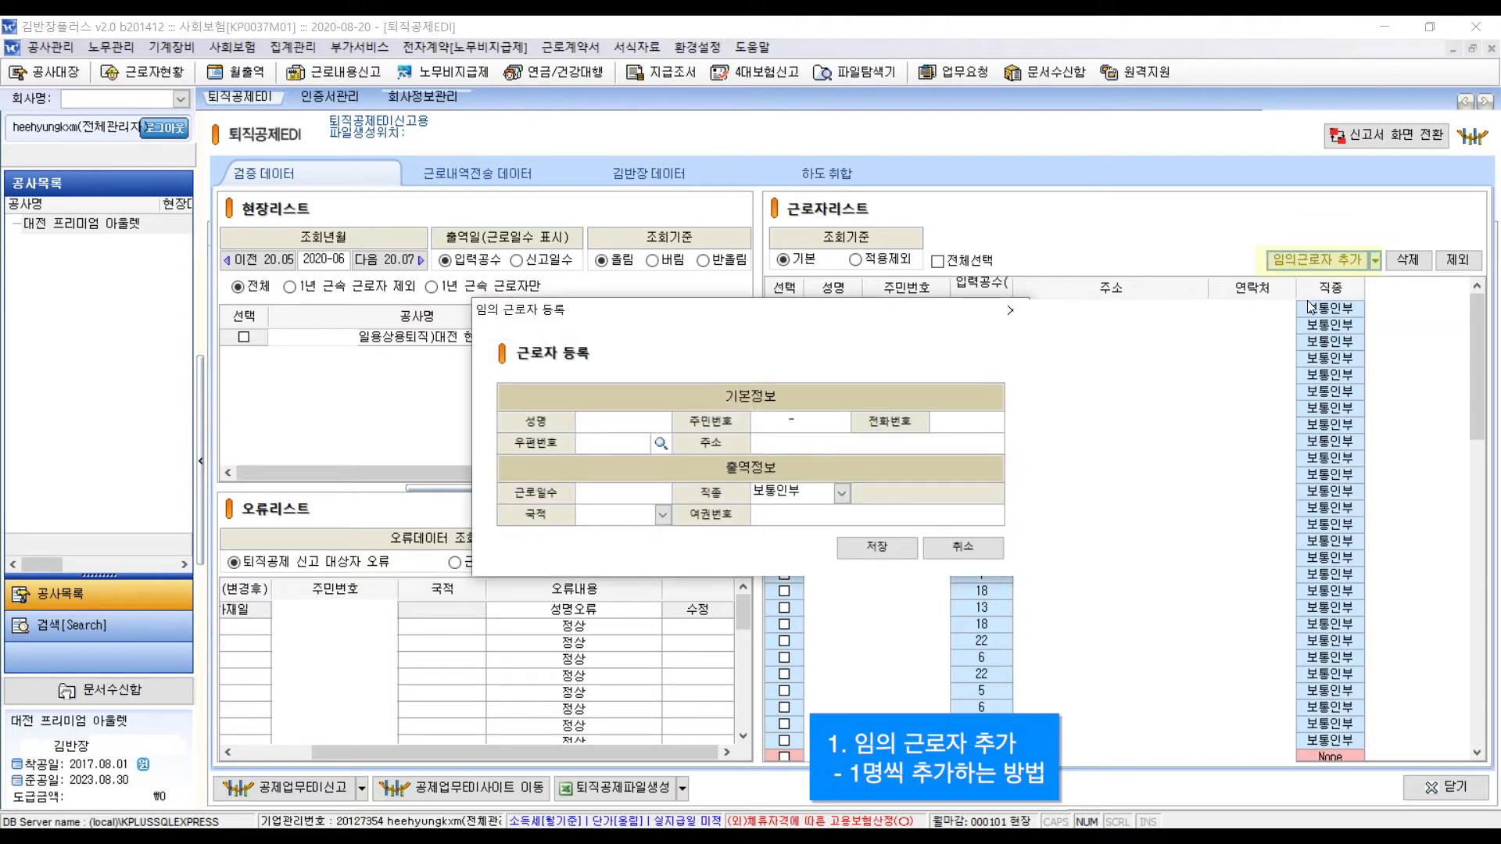
text(김반장)
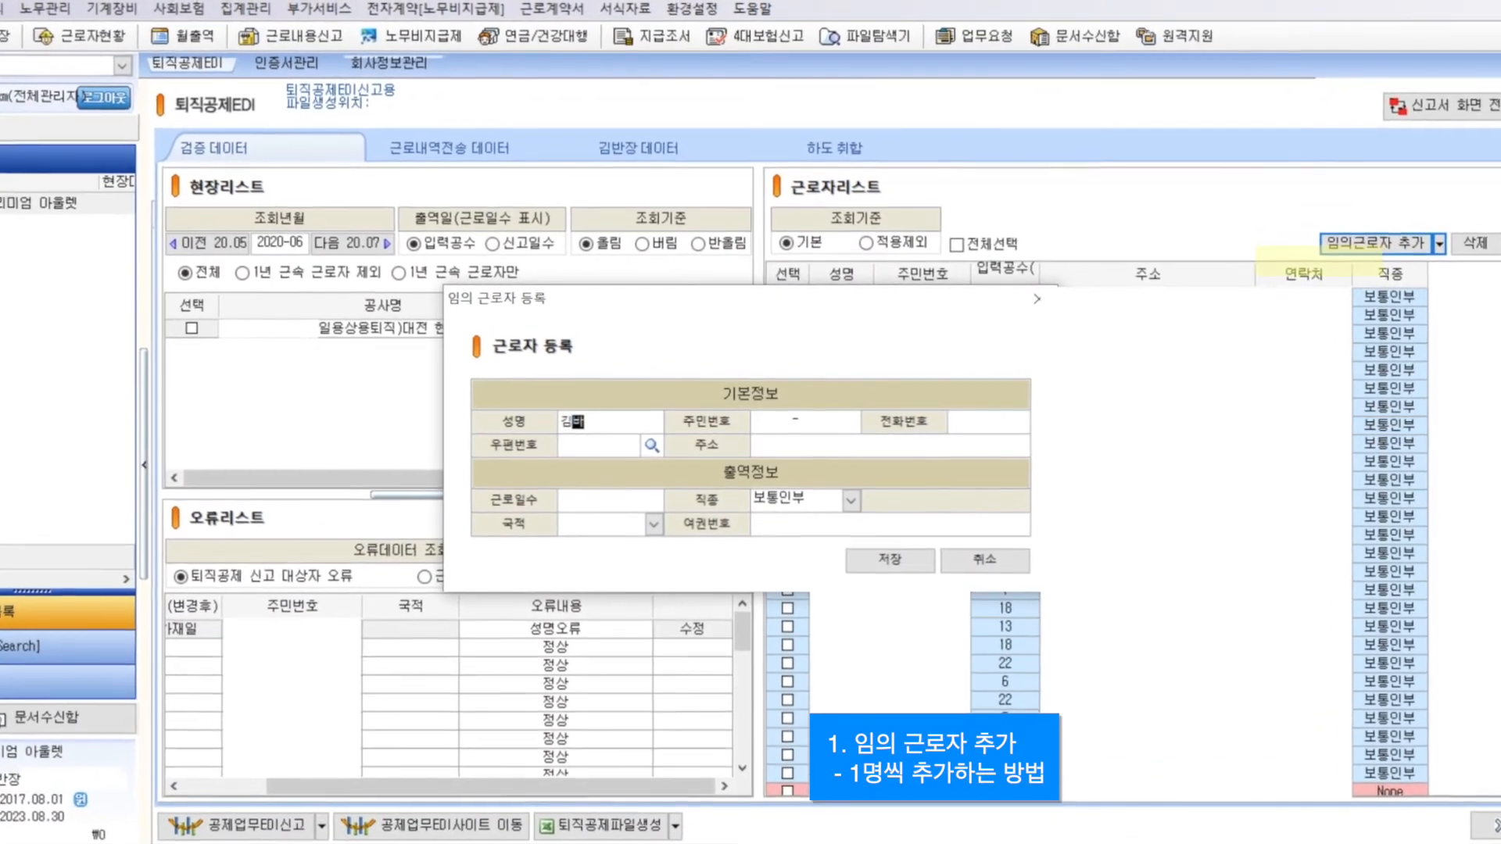
key(Tab)
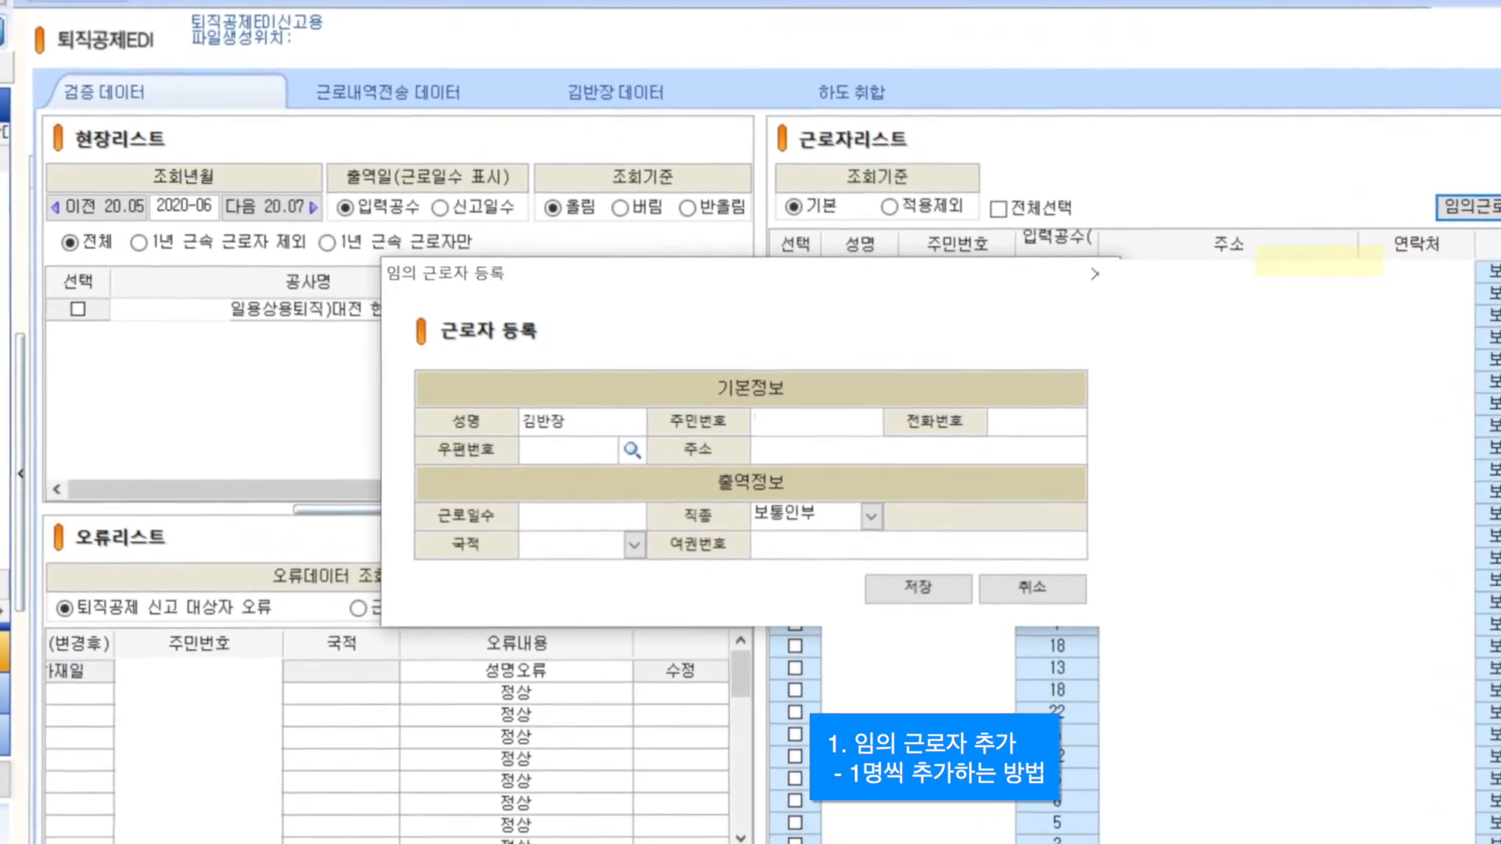
key(Tab)
text(1111-1111)
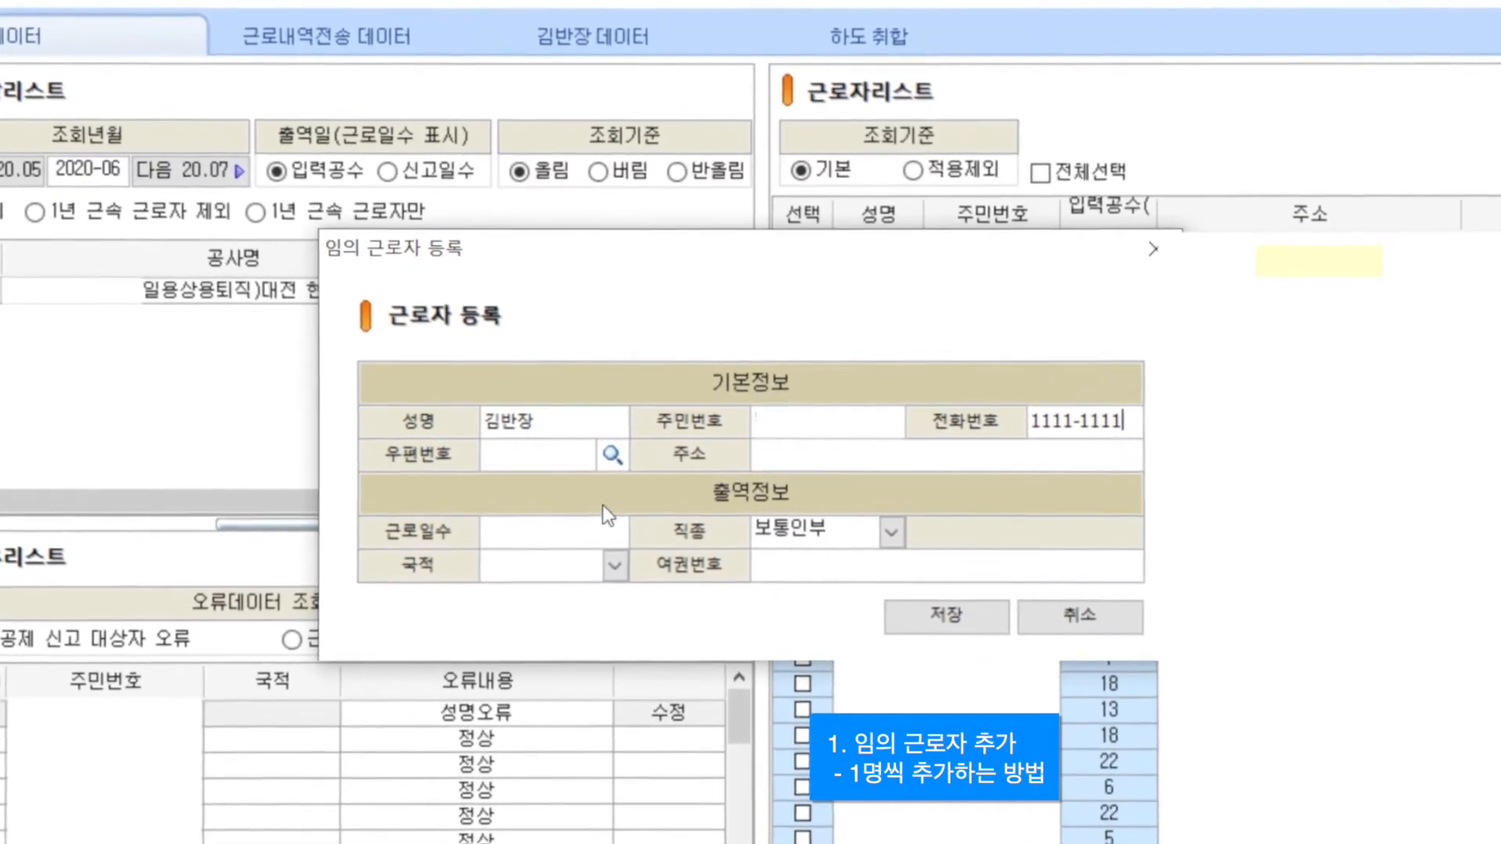
click(600, 525)
text(5)
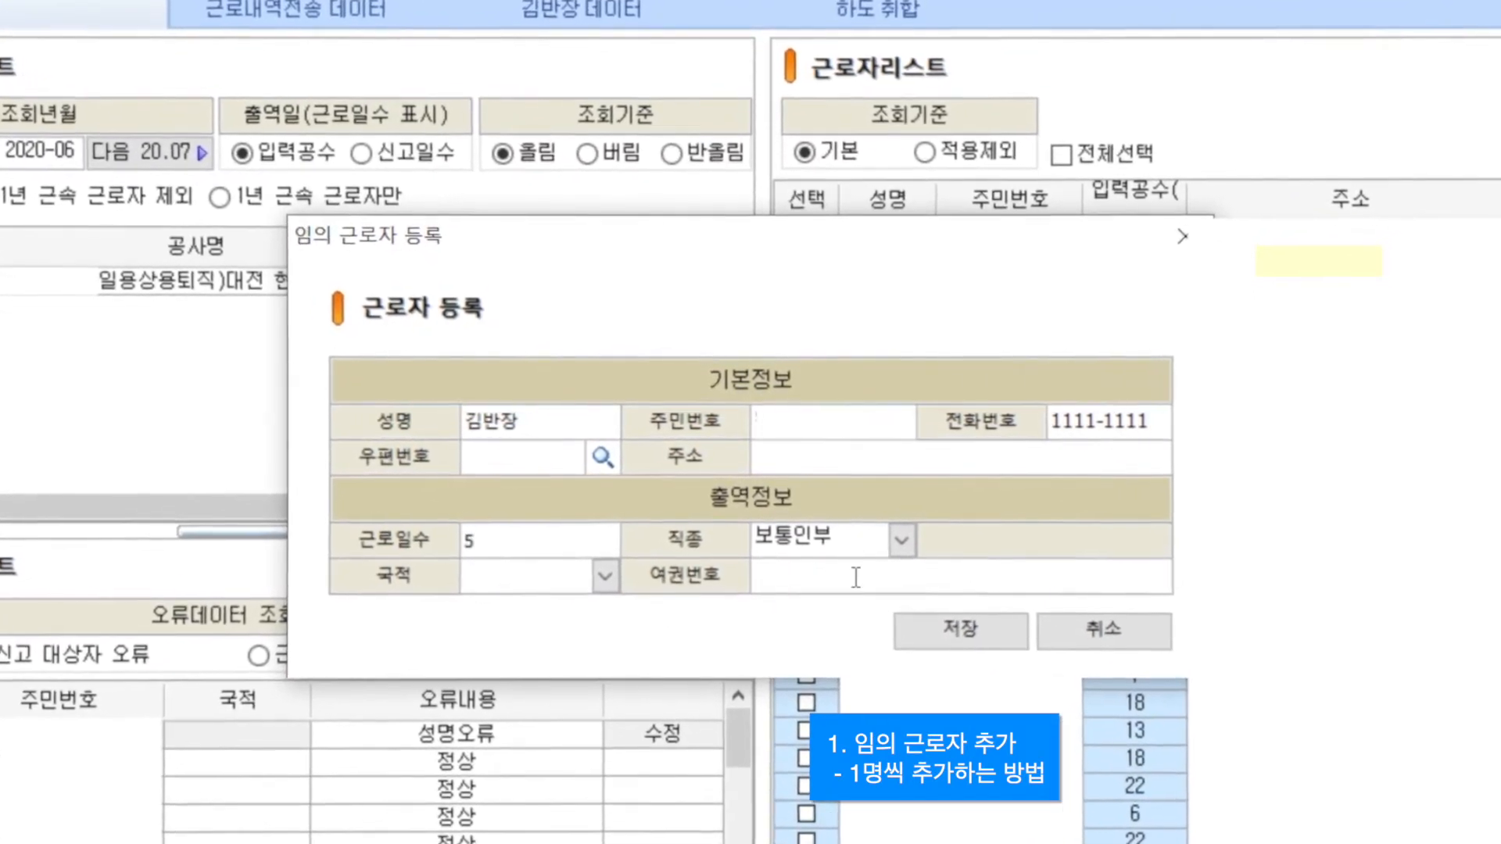
click(972, 631)
key(Return)
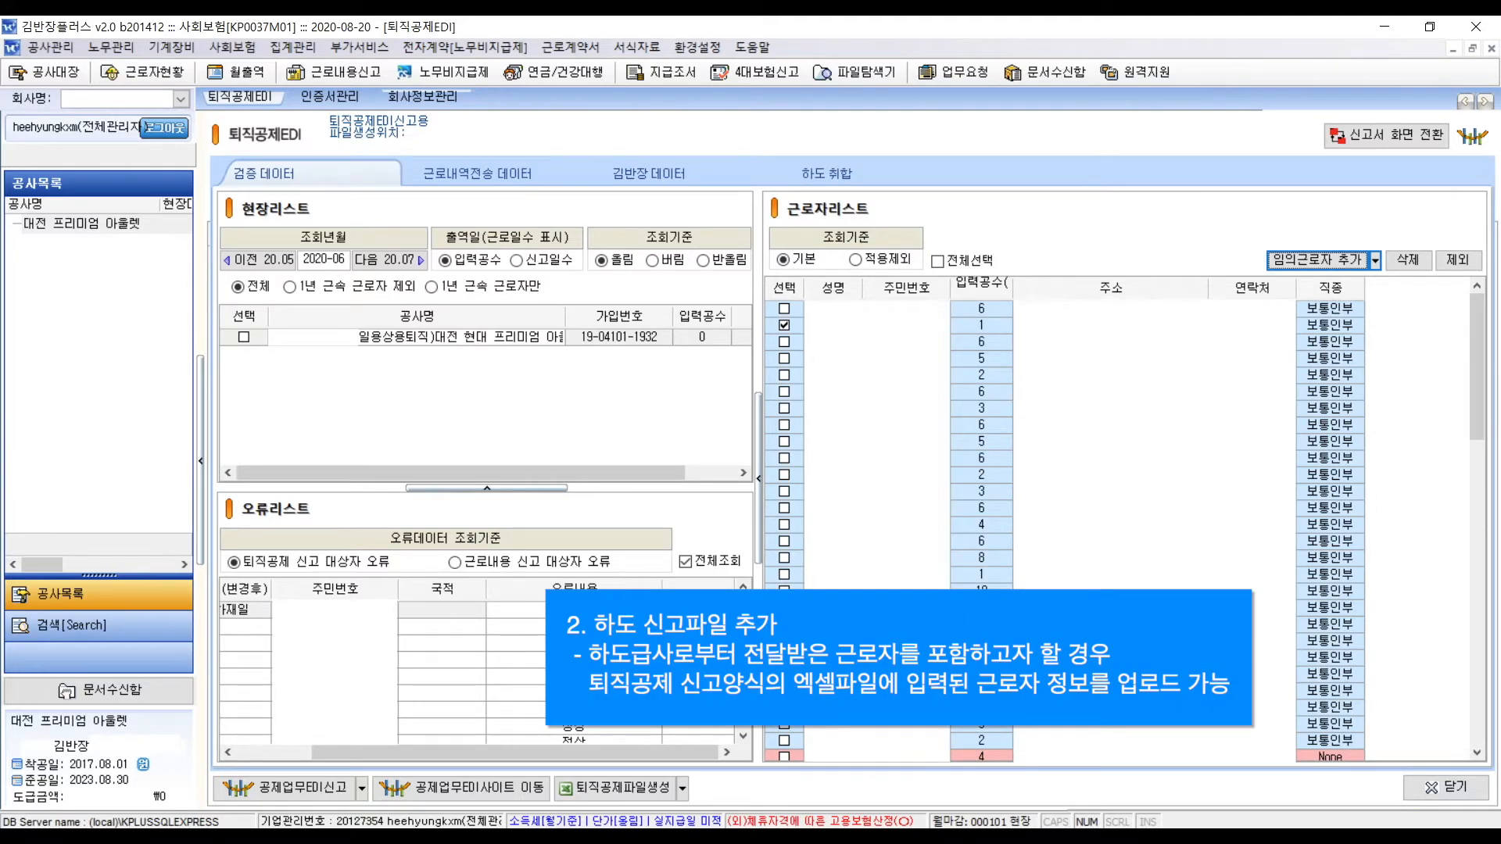
- Merge the workers from subcontractor file 엑셀파일-정상.xls into the list
click(1375, 261)
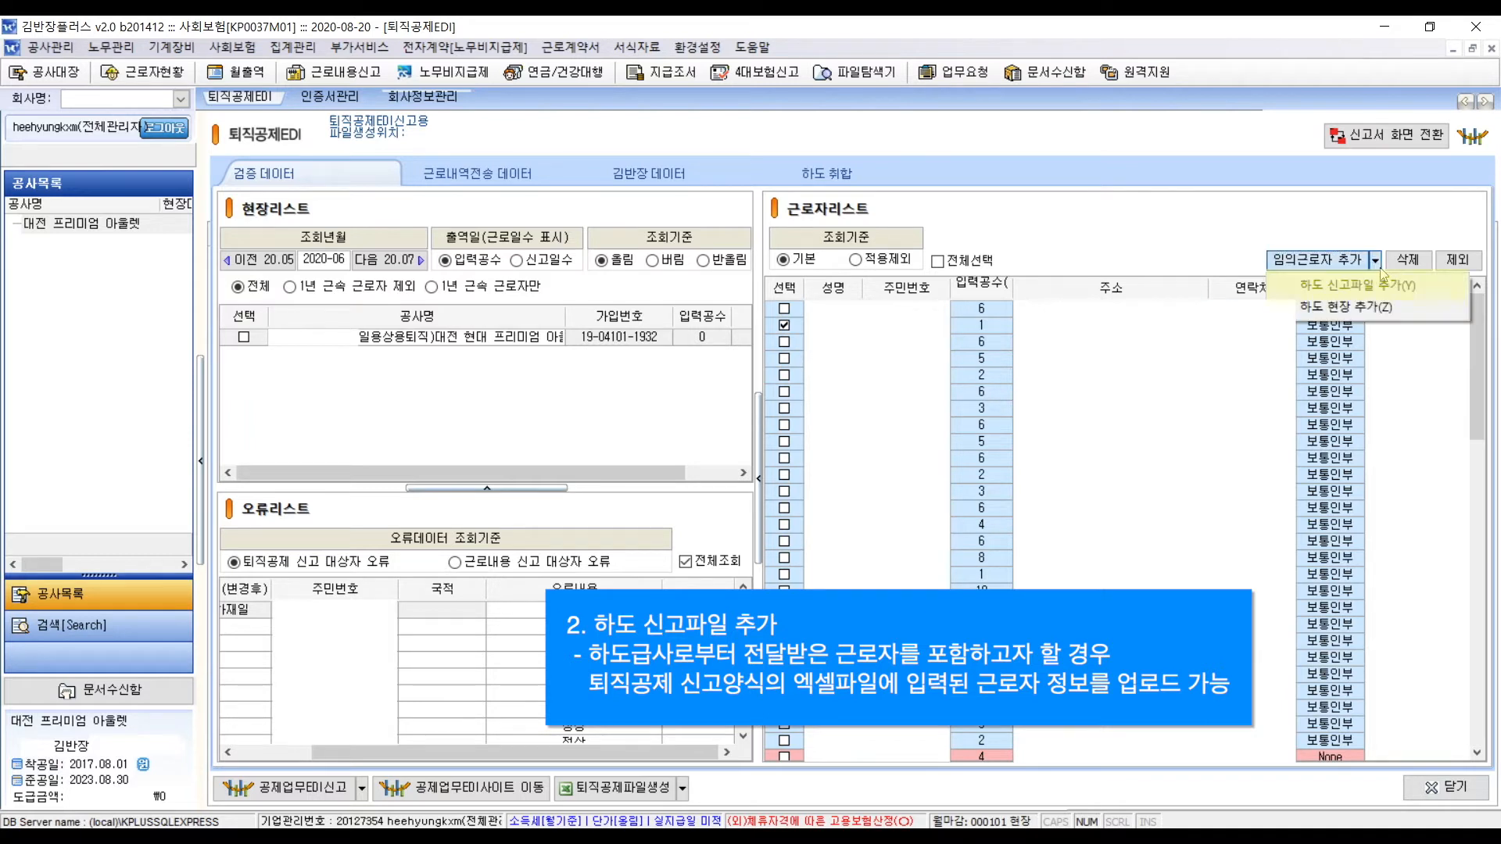
click(1441, 289)
click(1003, 492)
click(1352, 768)
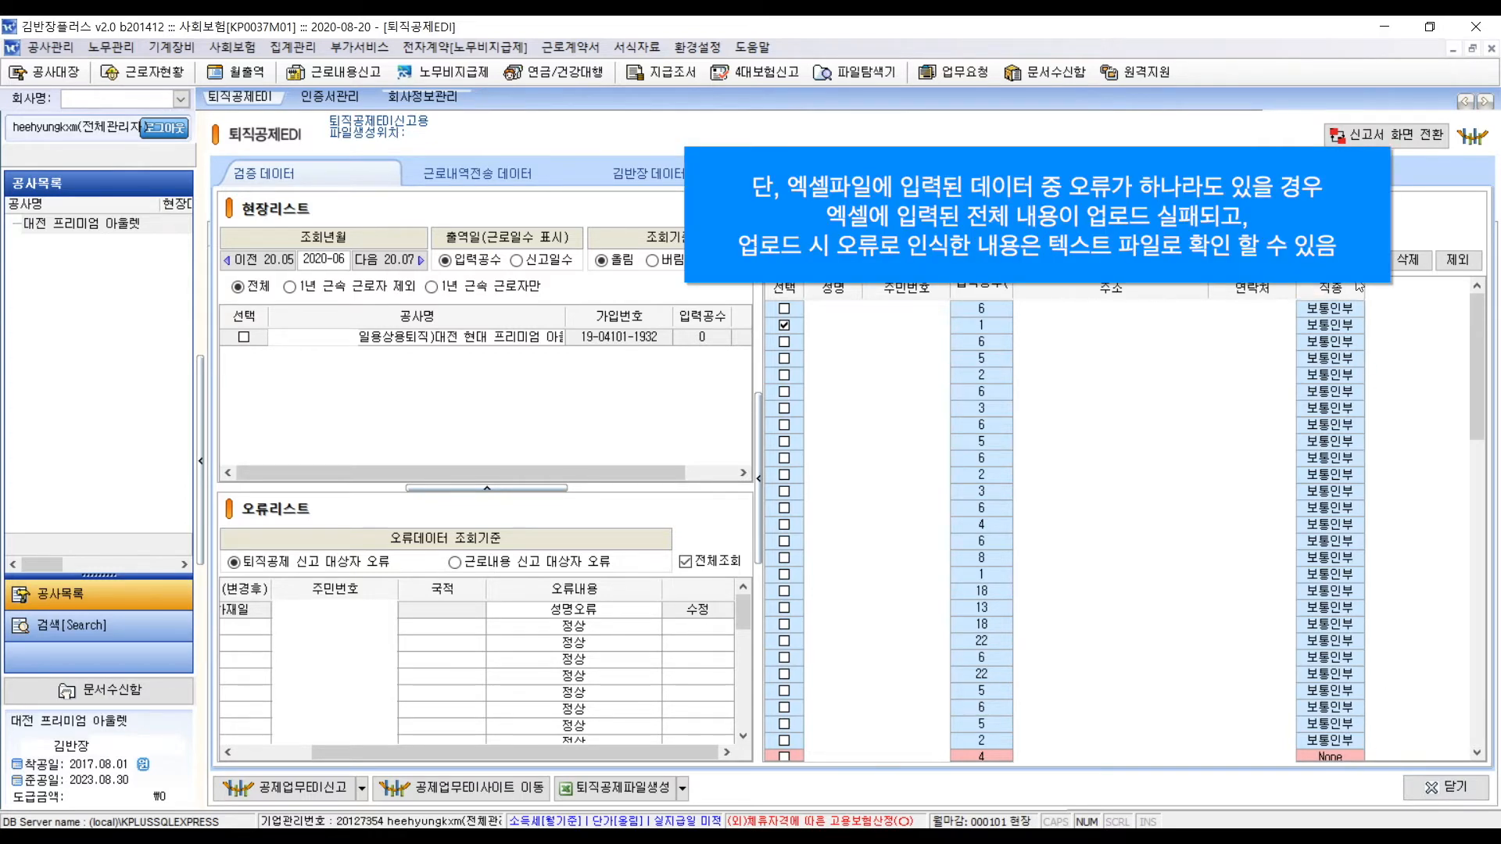
- Try importing 엑셀파일-오류파일.xls and close its row-4 work-month mismatch error
click(1372, 261)
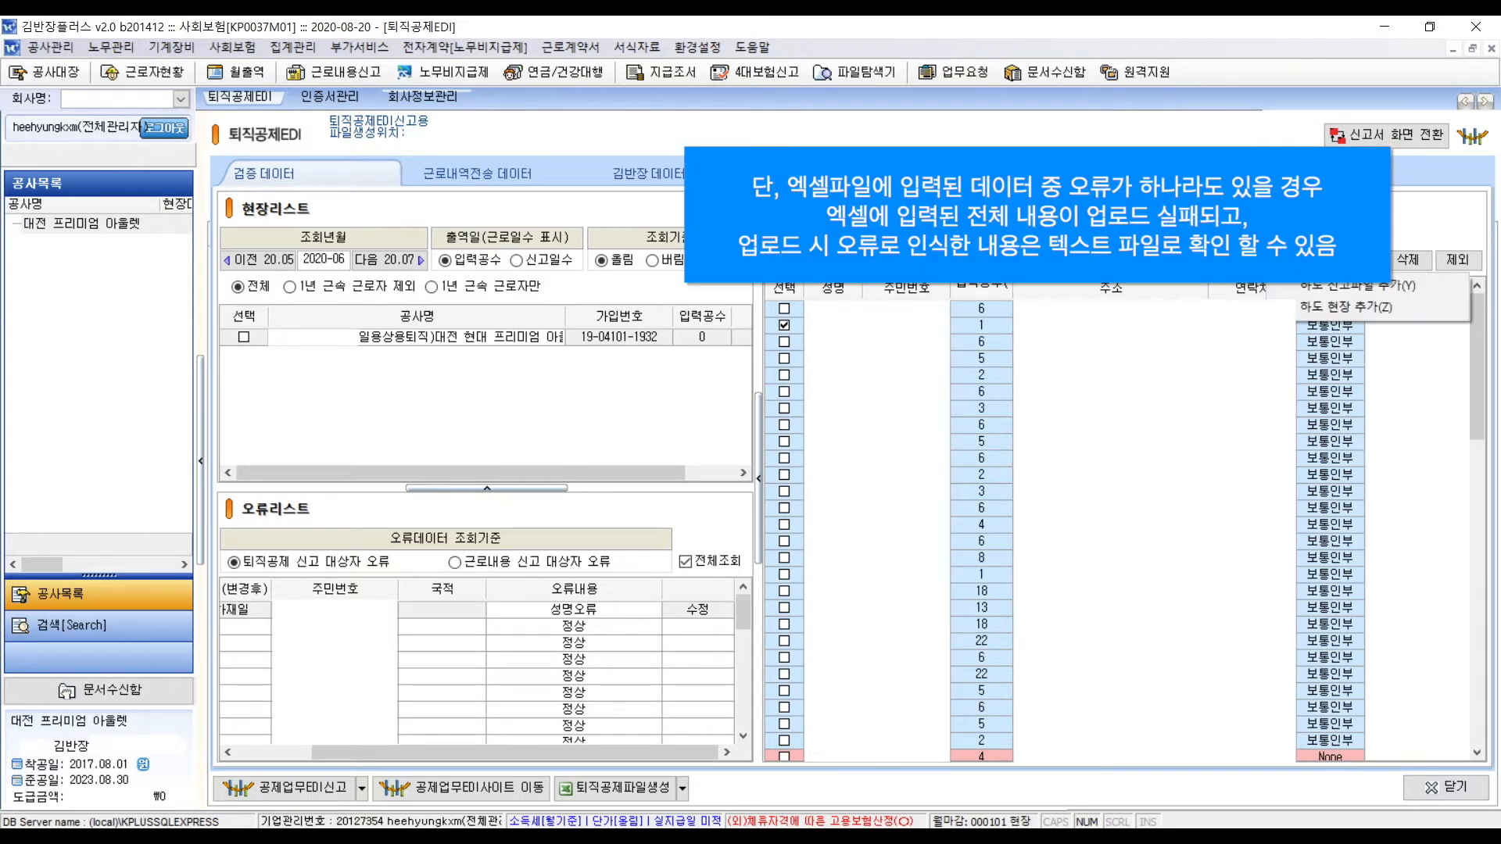
click(1368, 287)
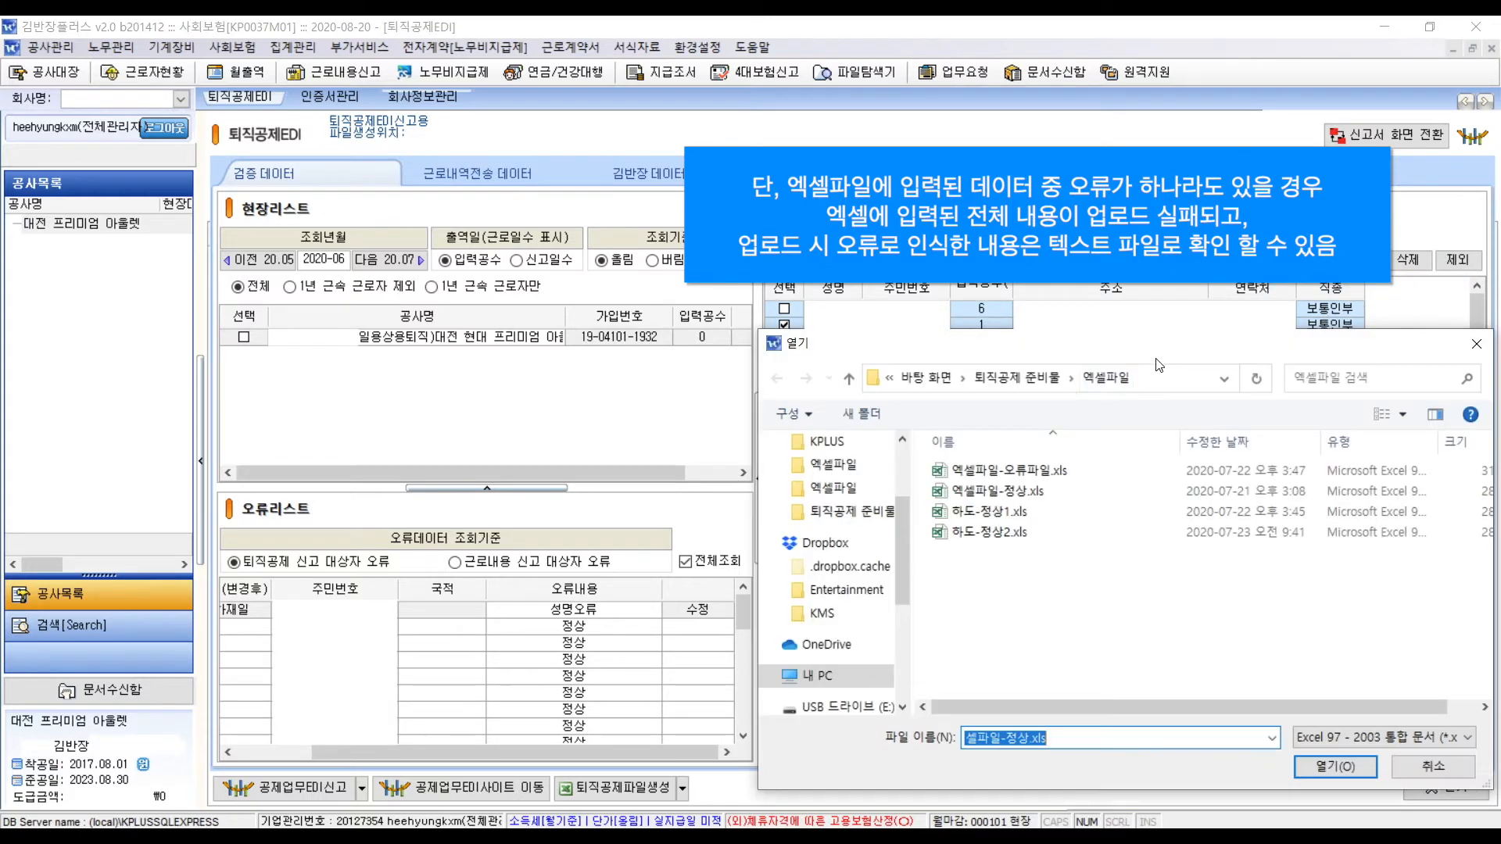
click(1072, 474)
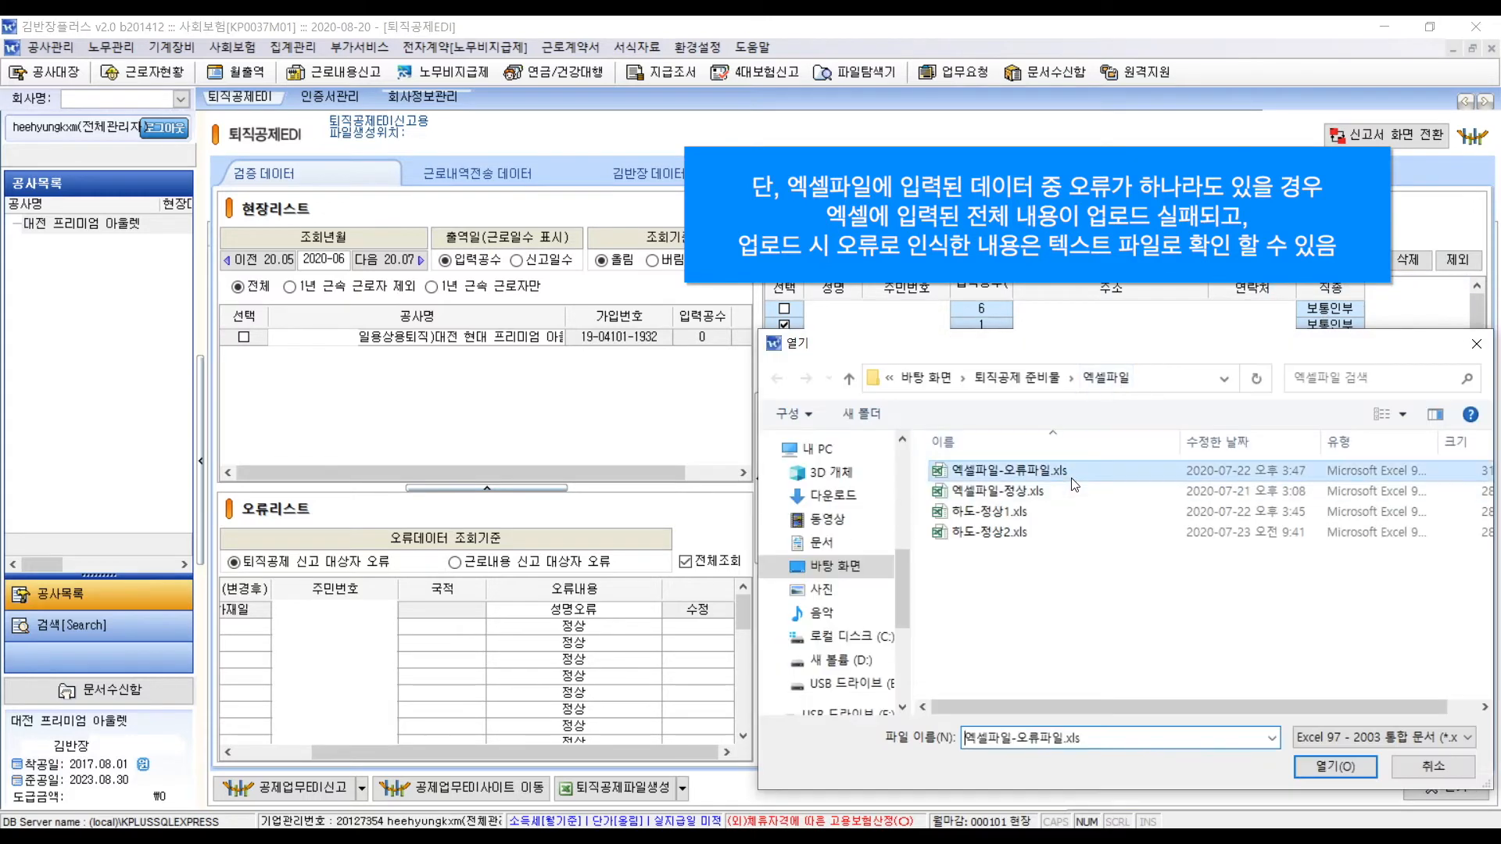
click(1329, 767)
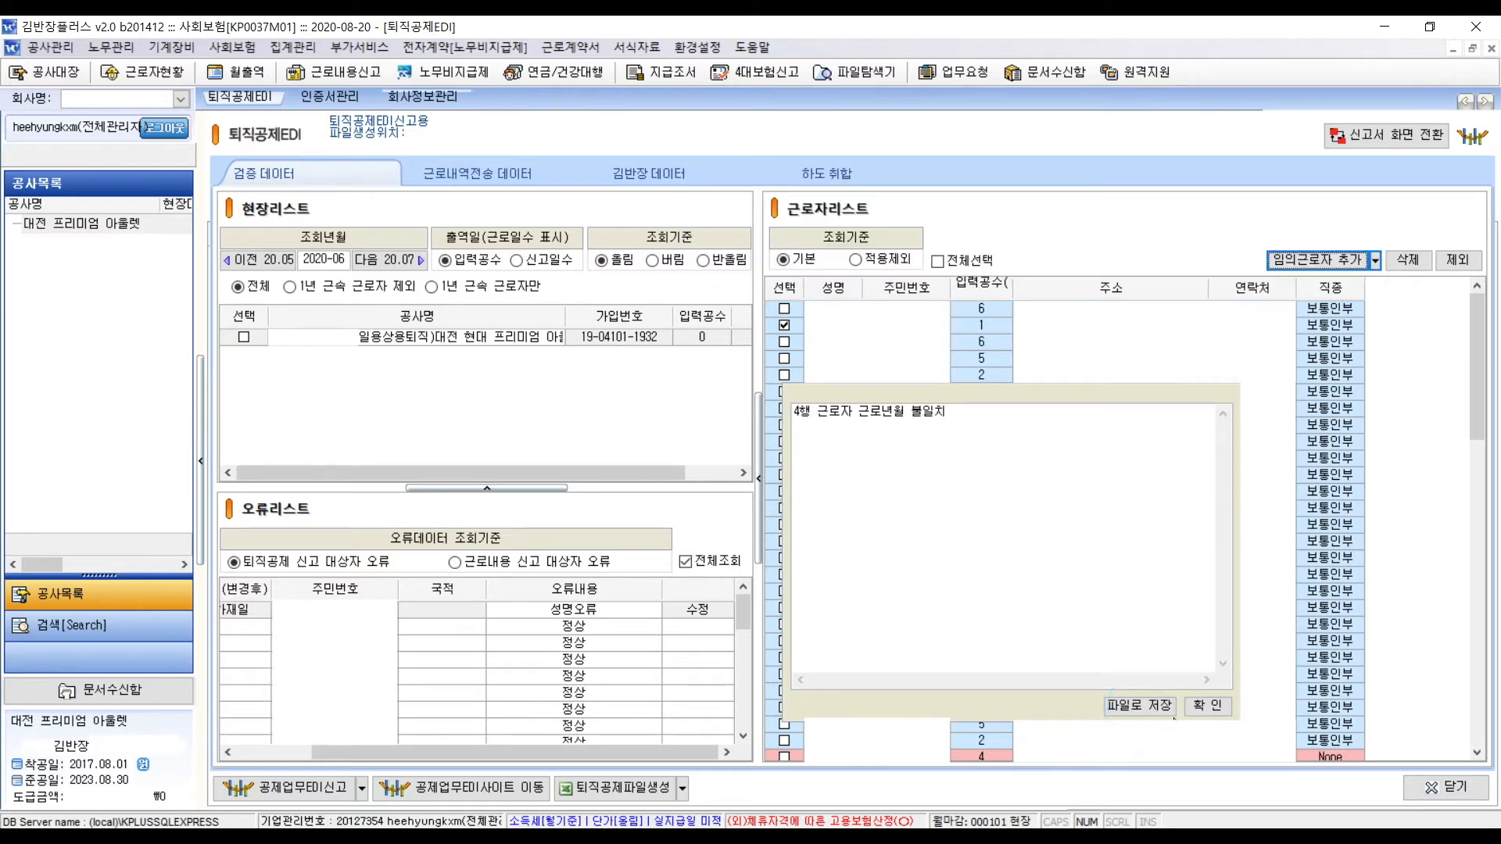
click(1228, 706)
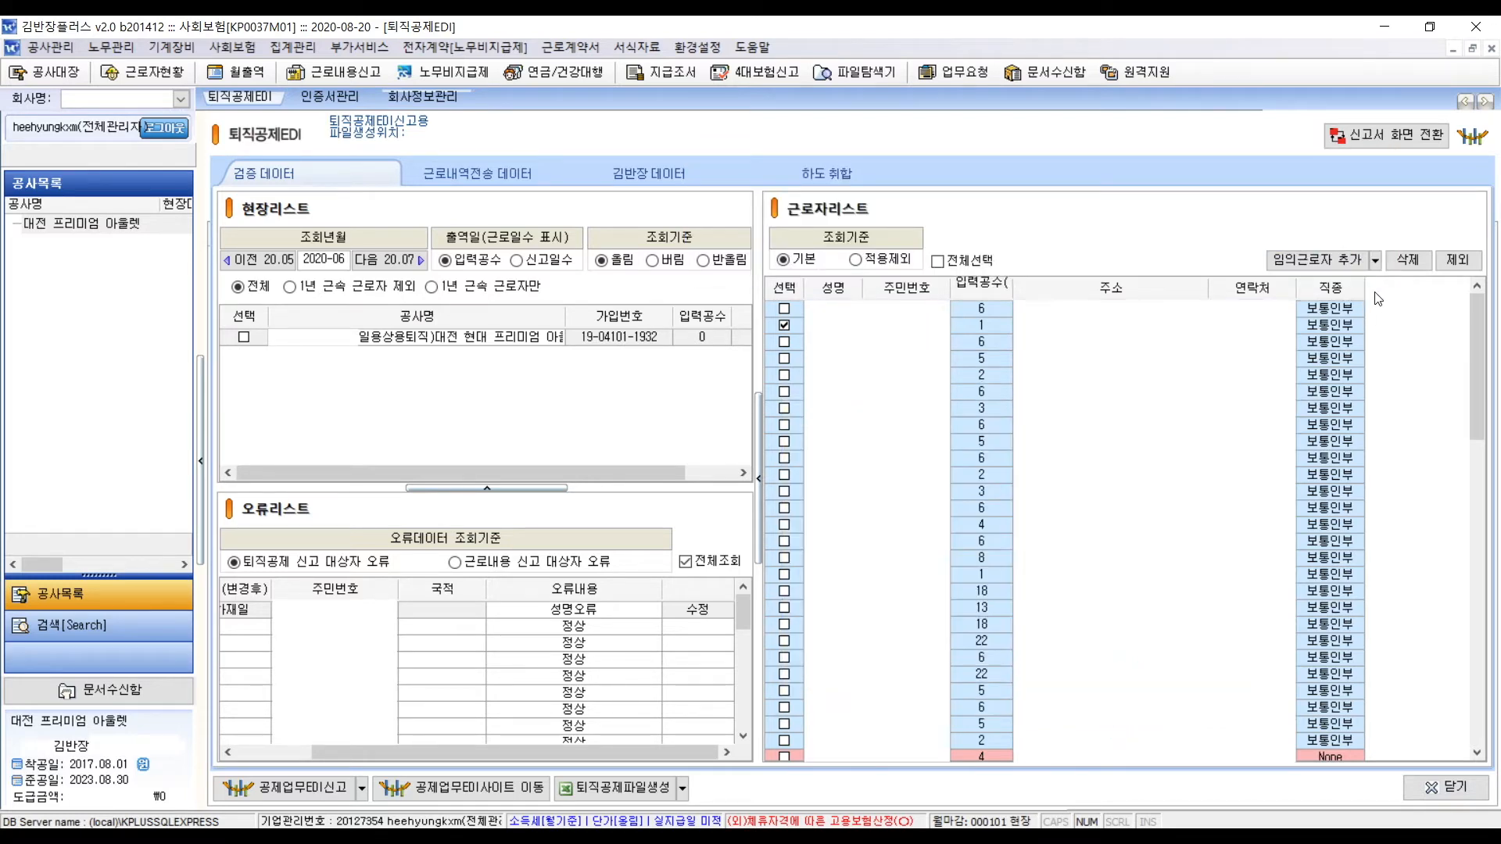
- Add the 대전 프리미엄 아울렛 subcontractor site (9 work-days) through 하도 현장 추가
click(1375, 260)
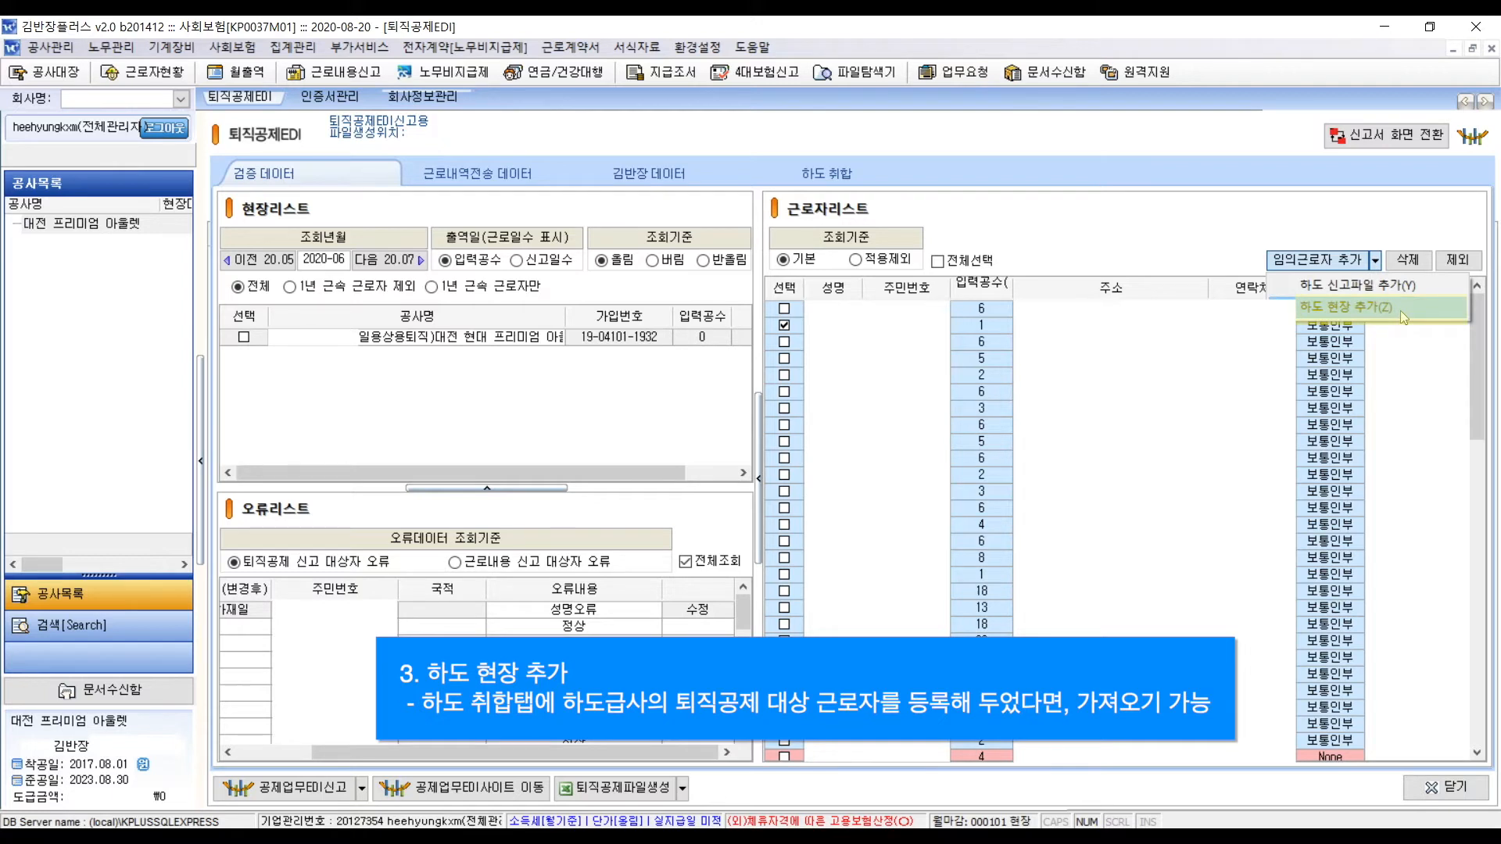
click(1400, 311)
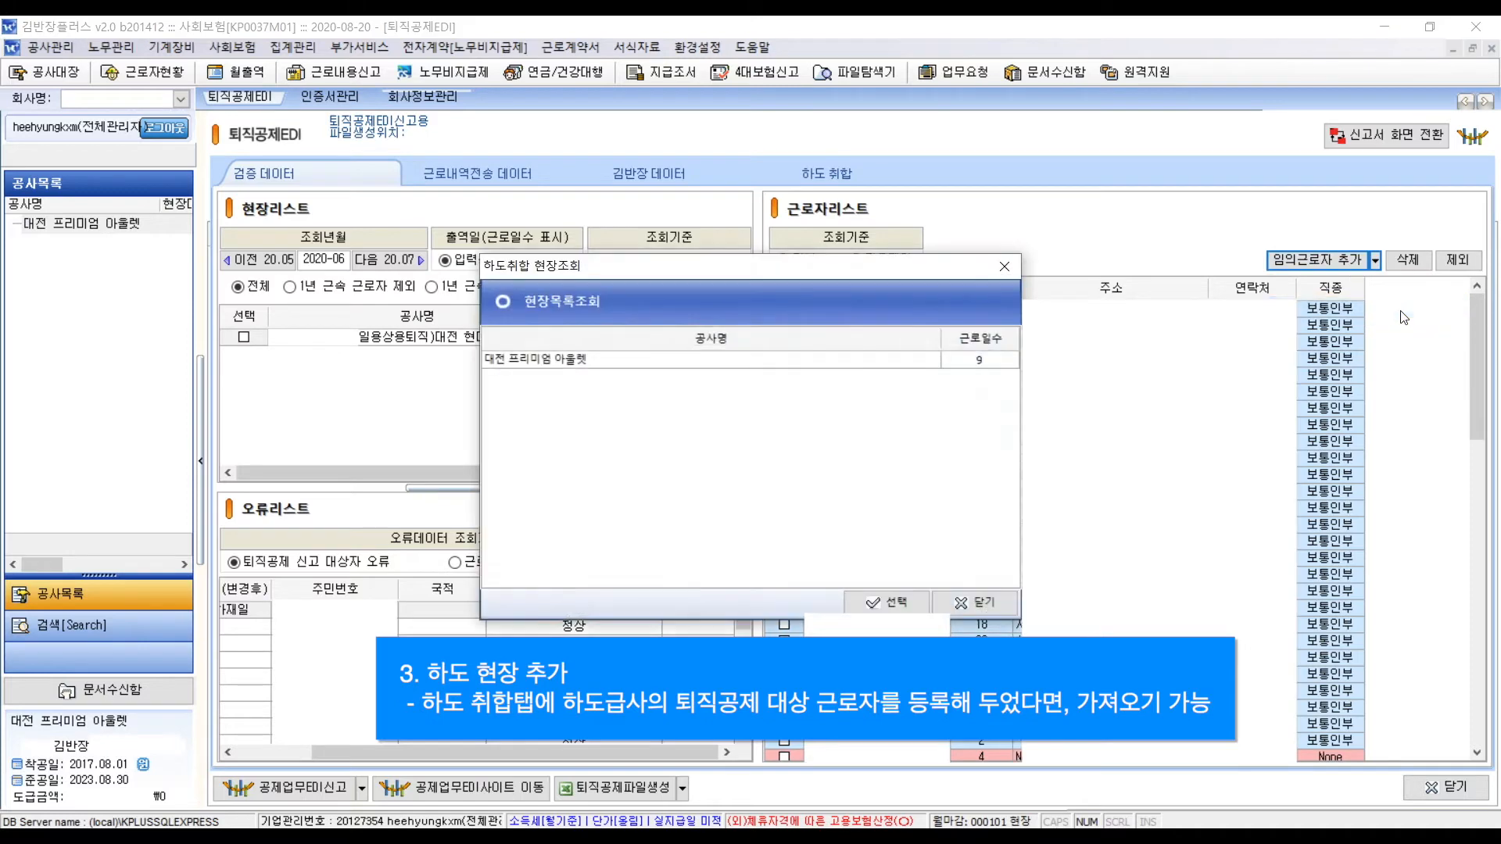
click(963, 362)
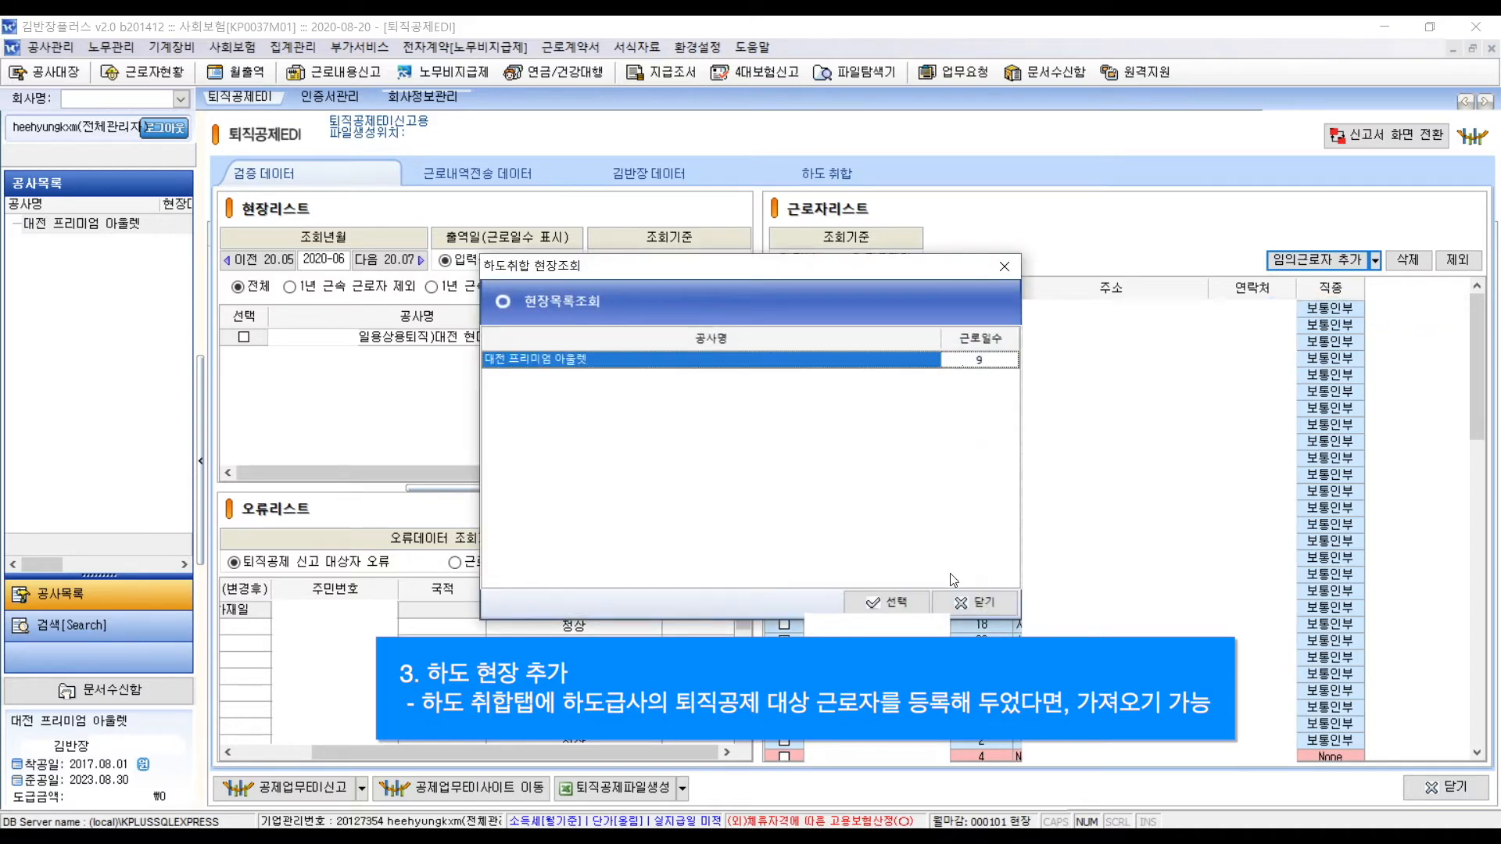
click(916, 605)
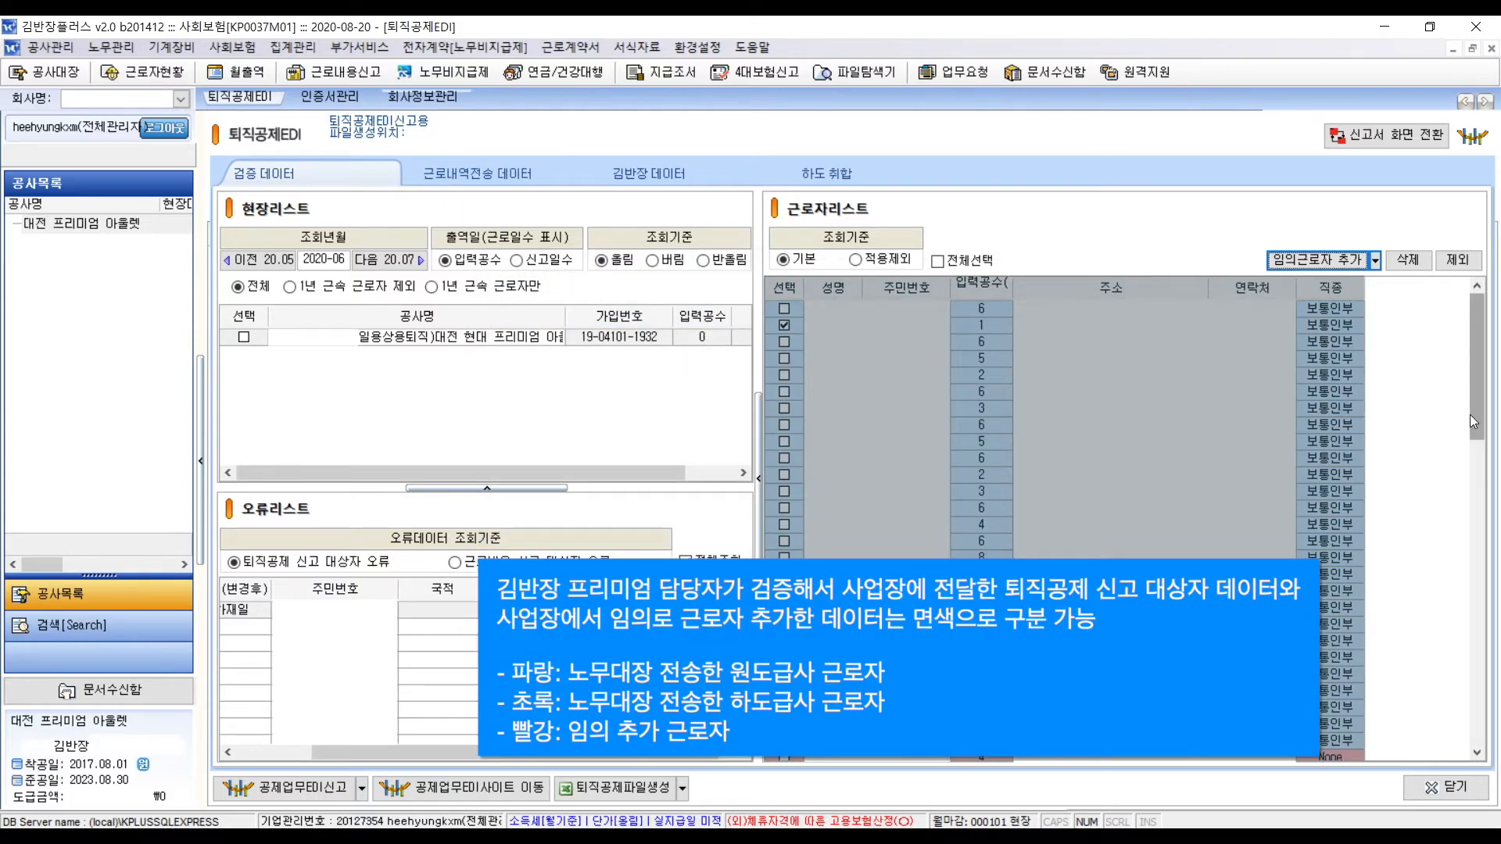
drag(1477, 418, 1480, 469)
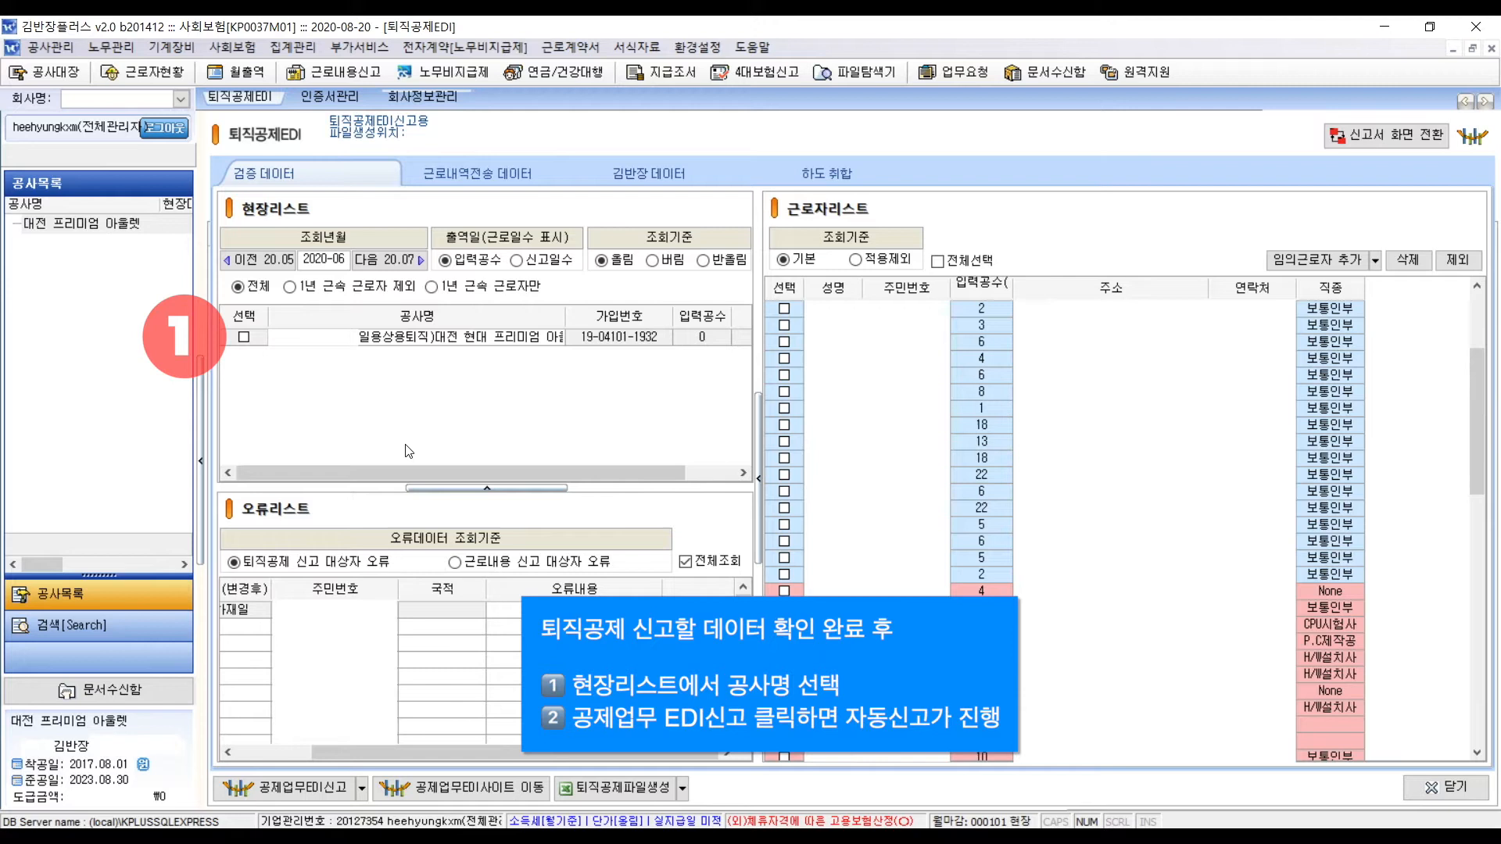
- Tick the site in 현장리스트 and bring up the 퇴직공제파일생성 report forms list
click(243, 339)
click(244, 337)
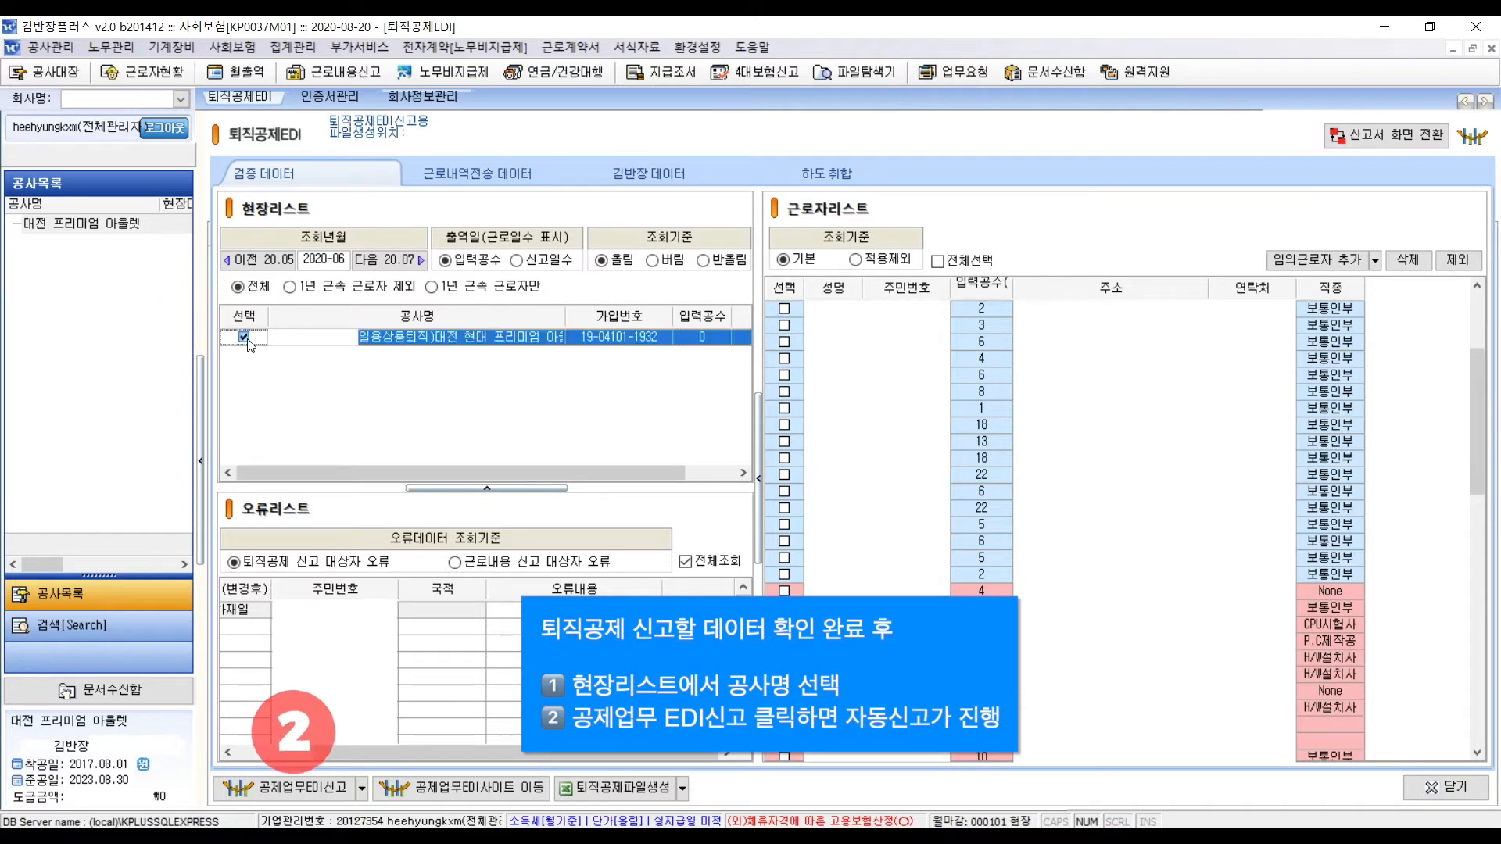
click(364, 796)
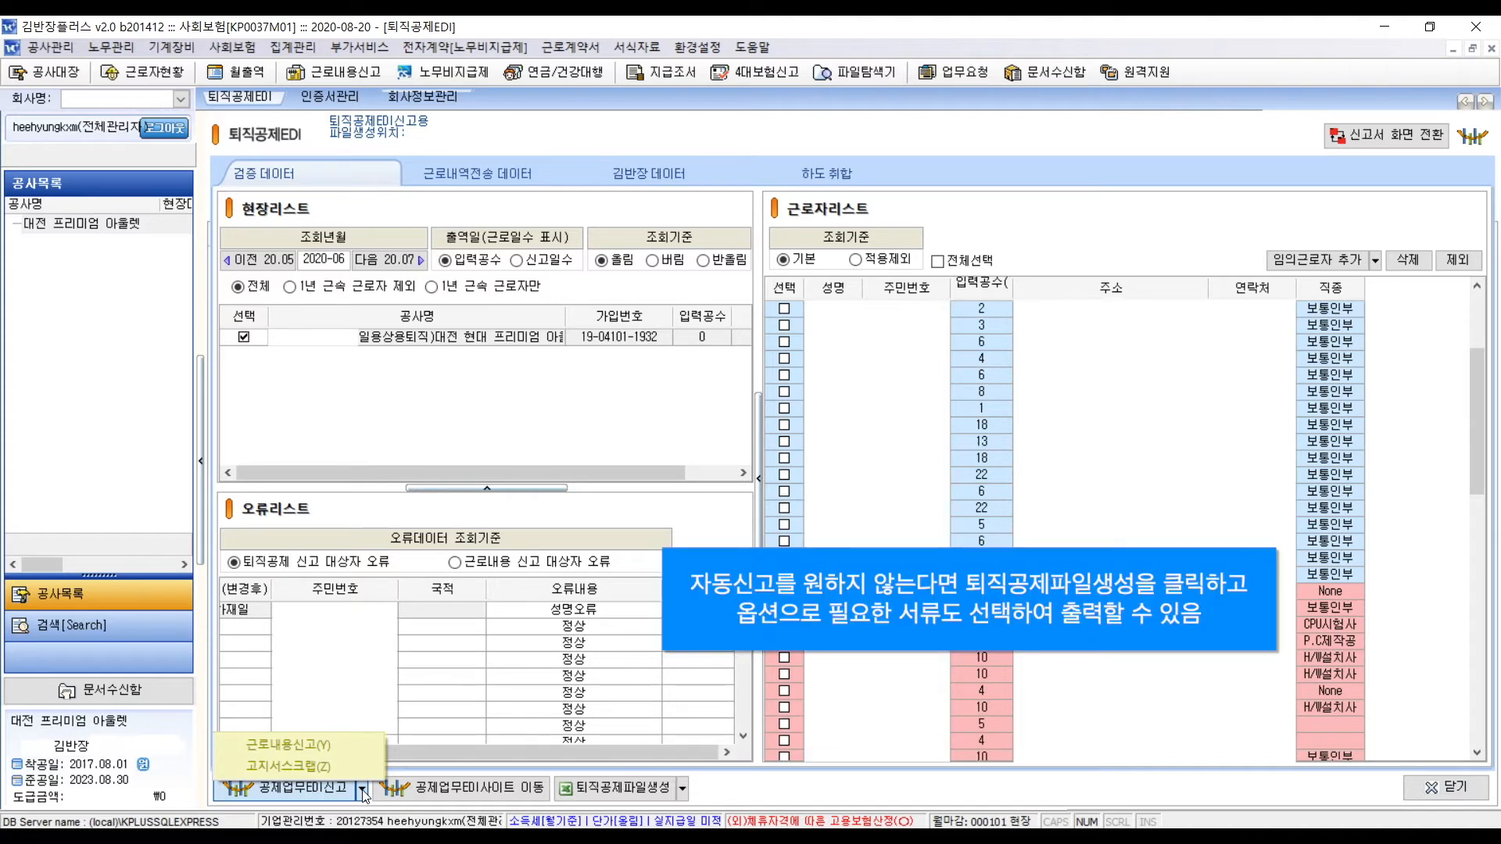
click(670, 767)
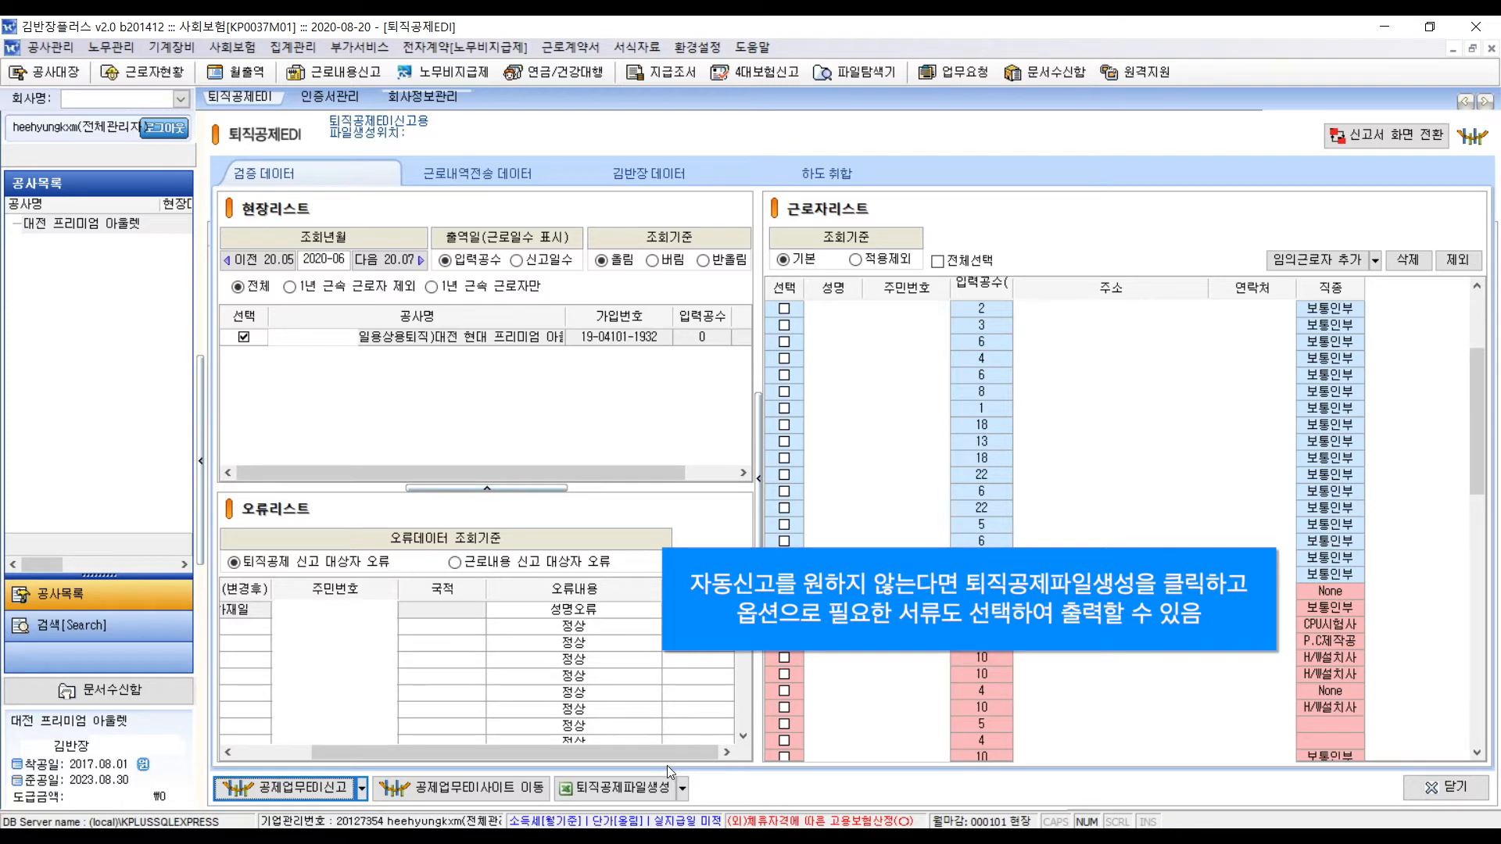
click(683, 790)
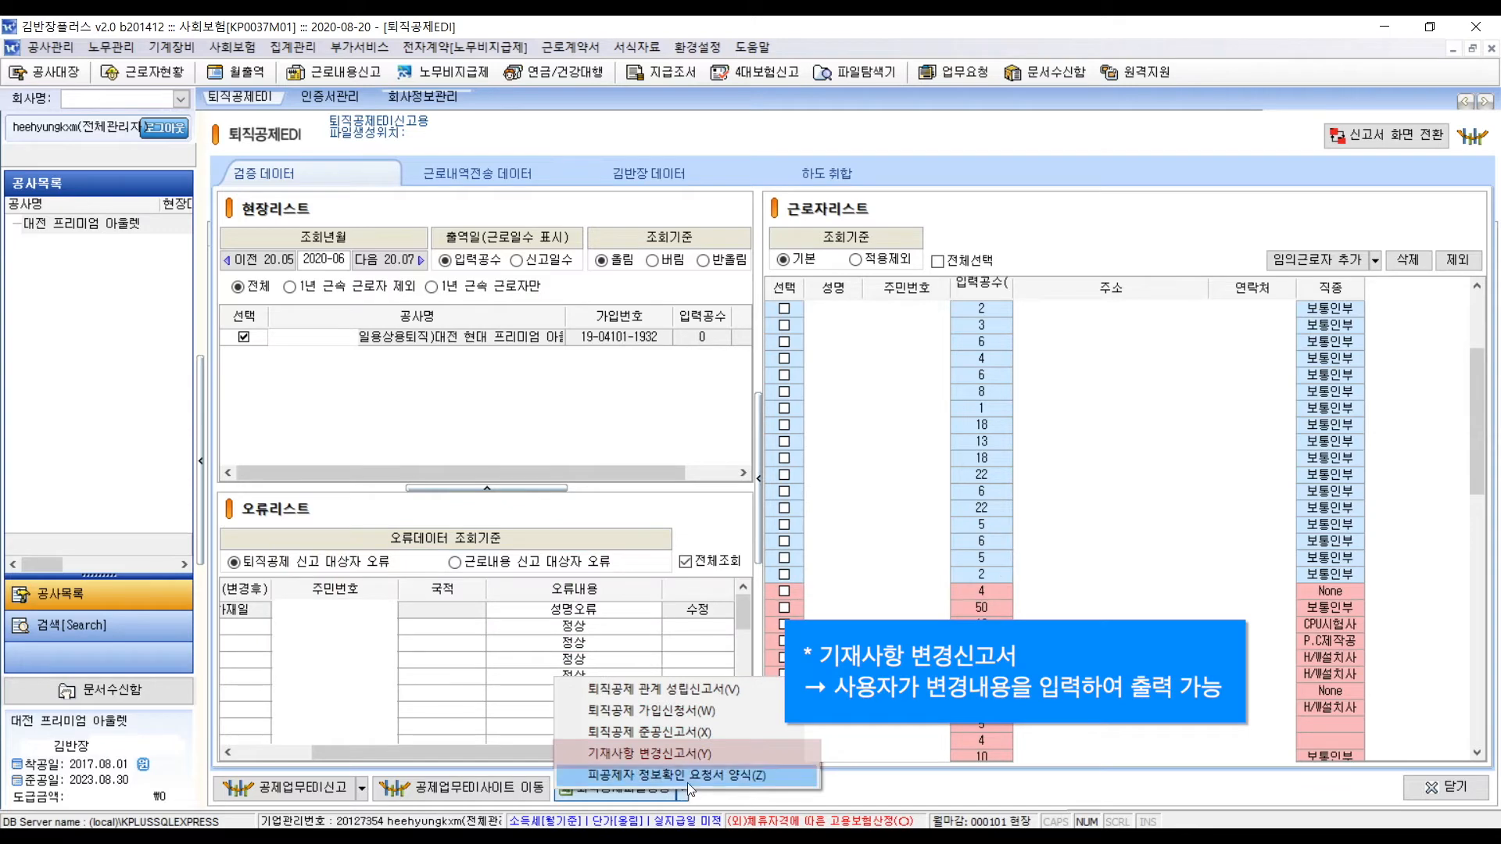
- Print a 기재사항 변경신고서 changing 도급금액 to 20000000 for 계약변경
click(723, 757)
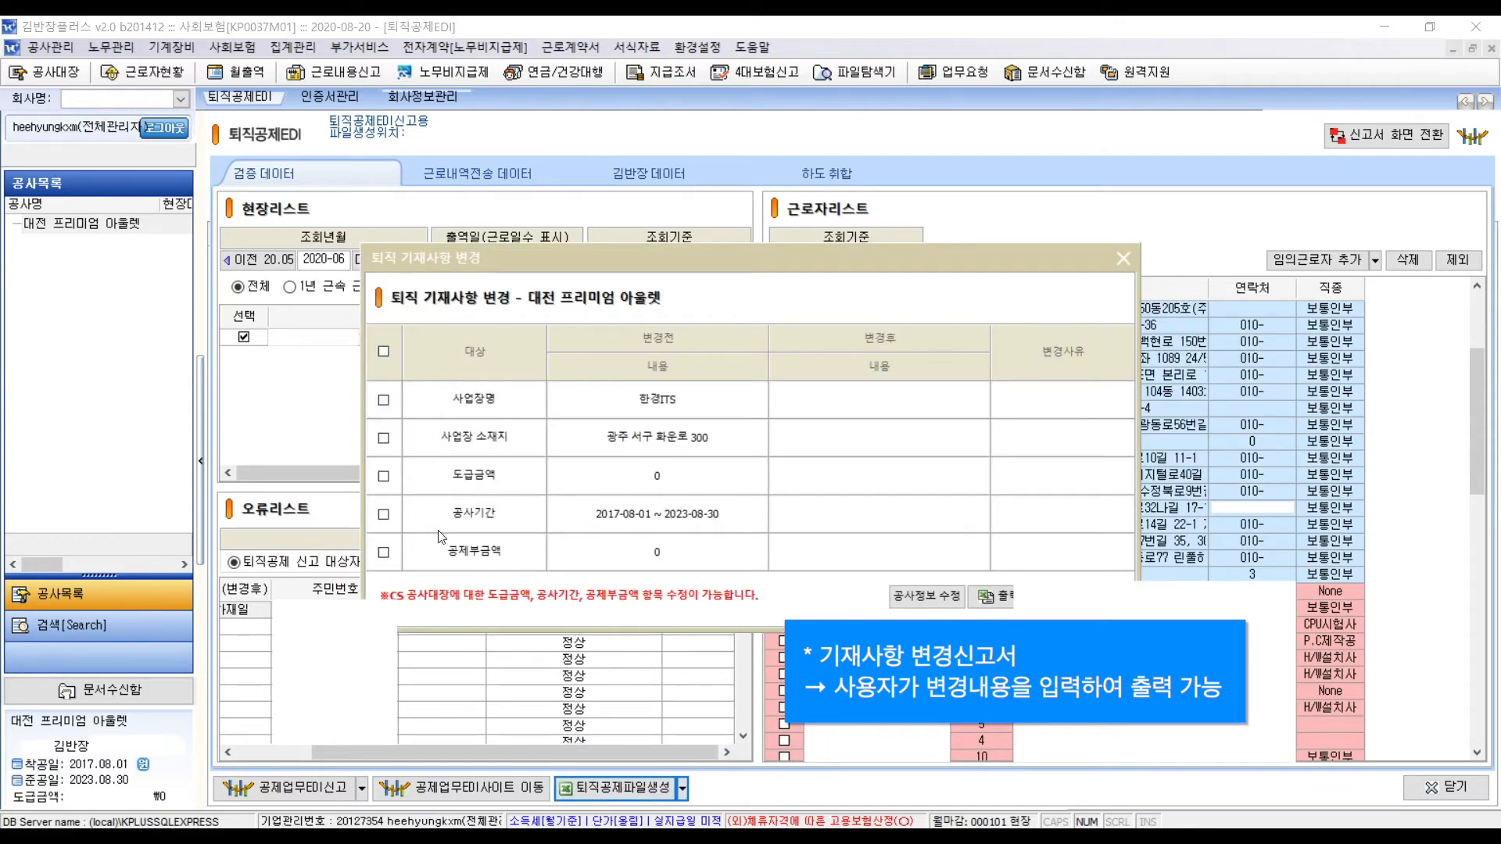
click(386, 478)
click(814, 474)
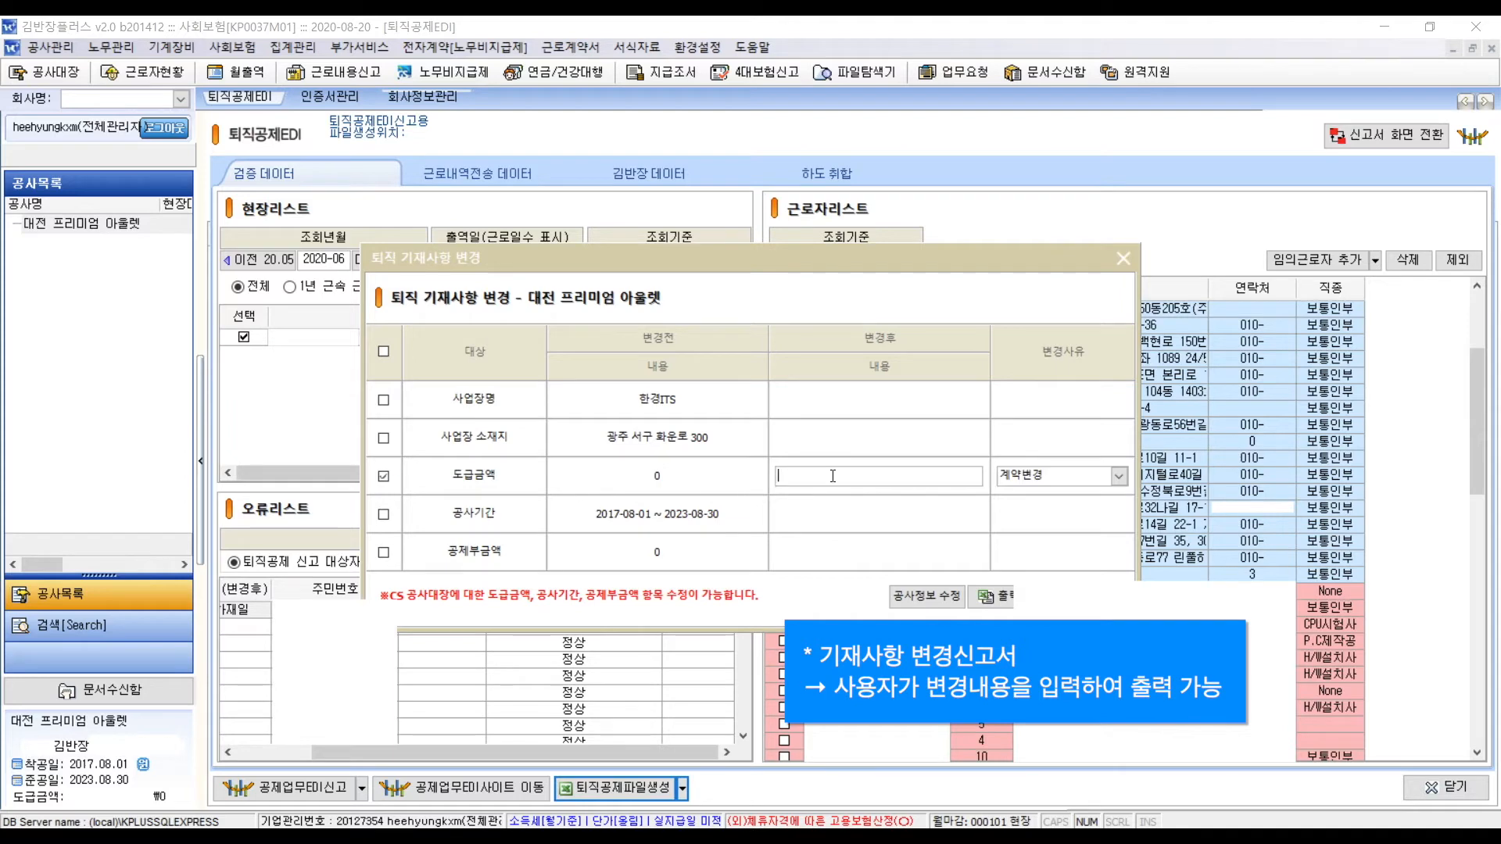
text(20000000)
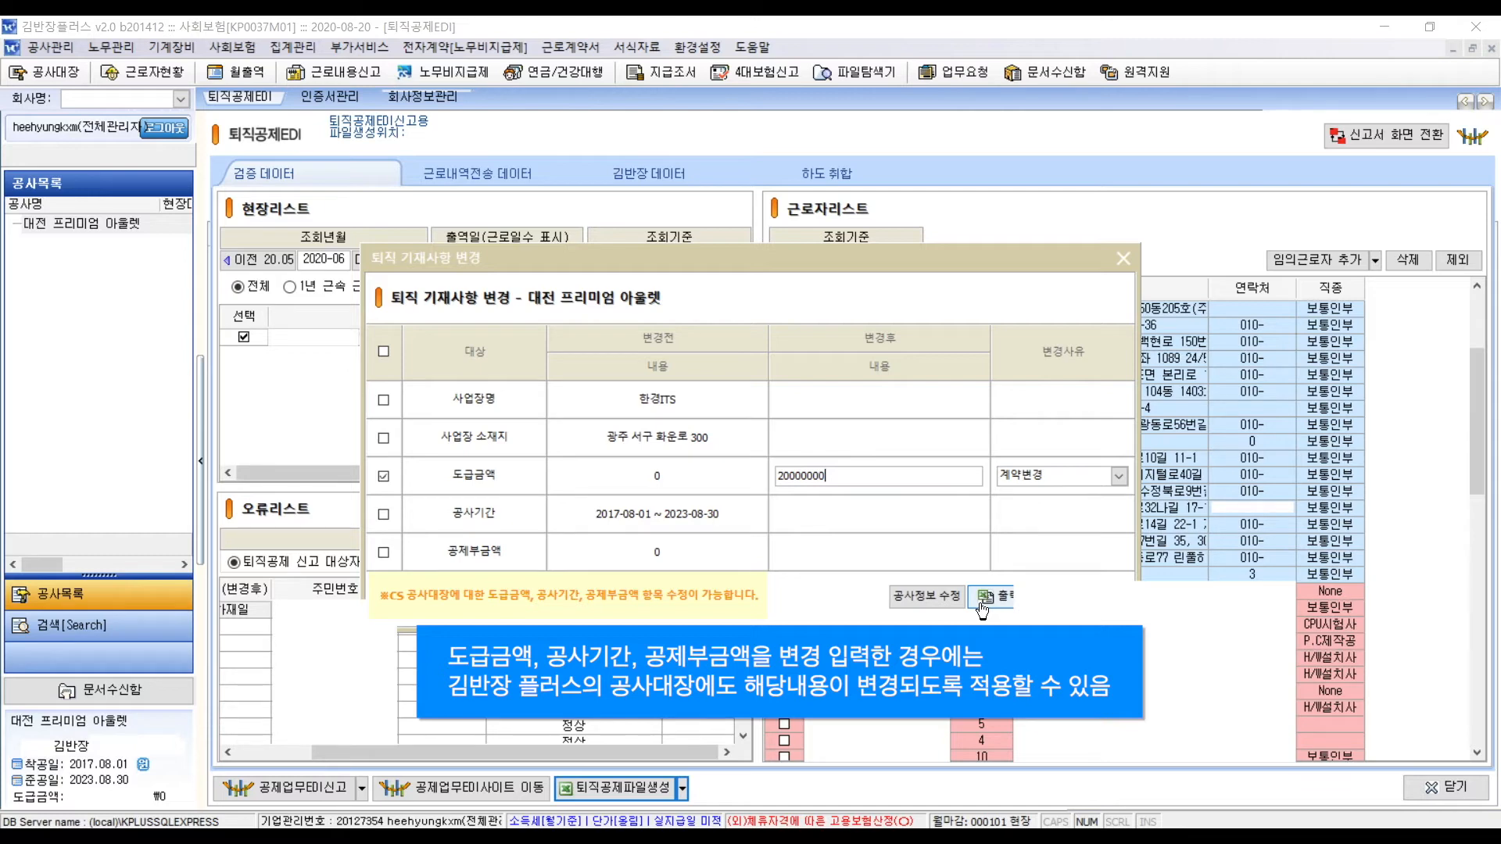
click(982, 602)
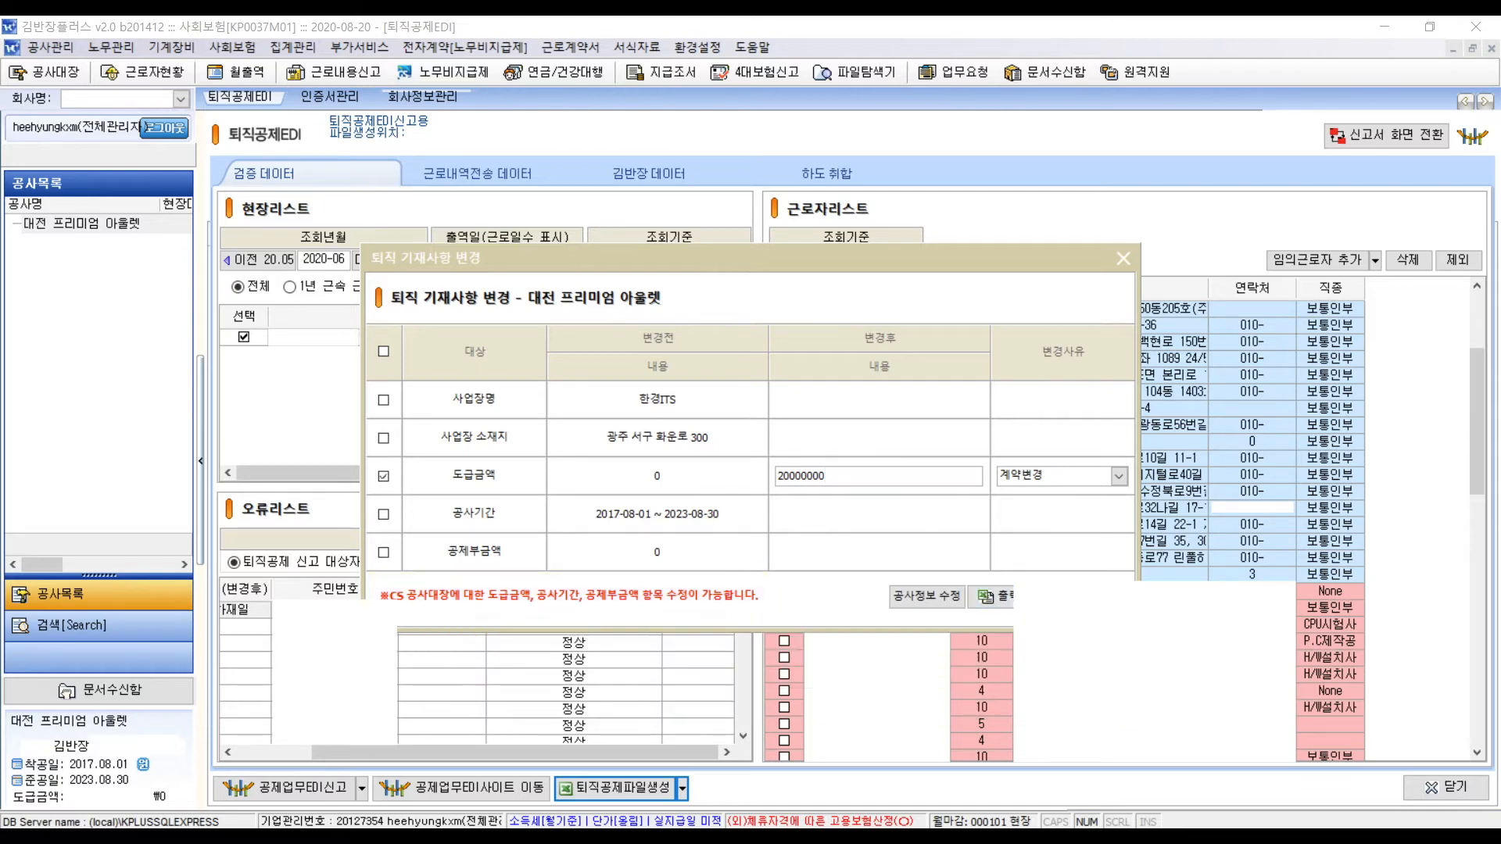
click(683, 788)
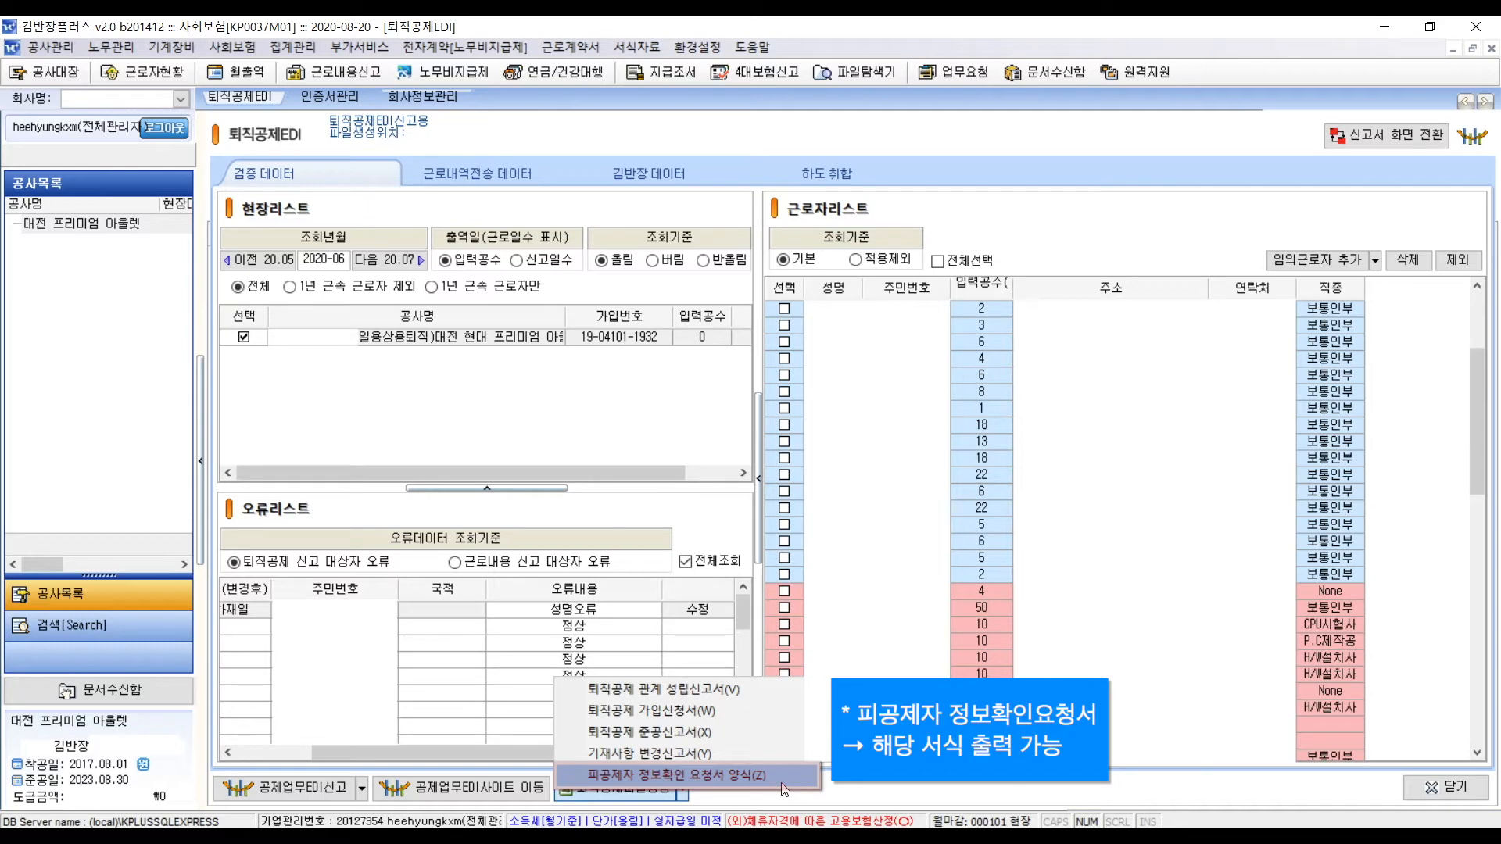
- Close the 퇴직공제파일생성 forms list so the report document list shows
click(855, 792)
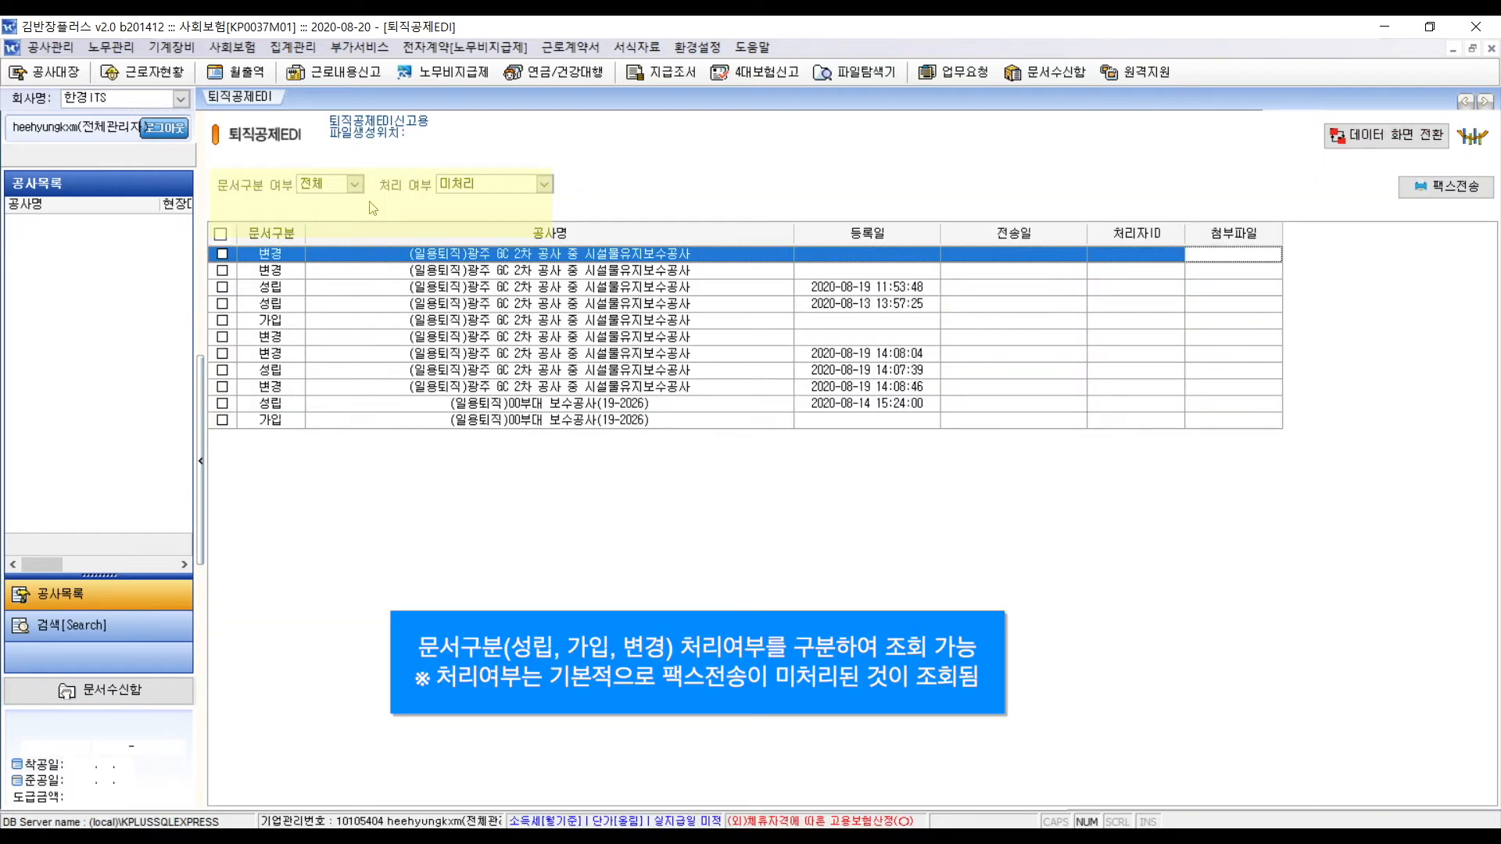
- Check the 문서구분 and 처리 여부 filters and tick the second unprocessed 변경 report
click(349, 186)
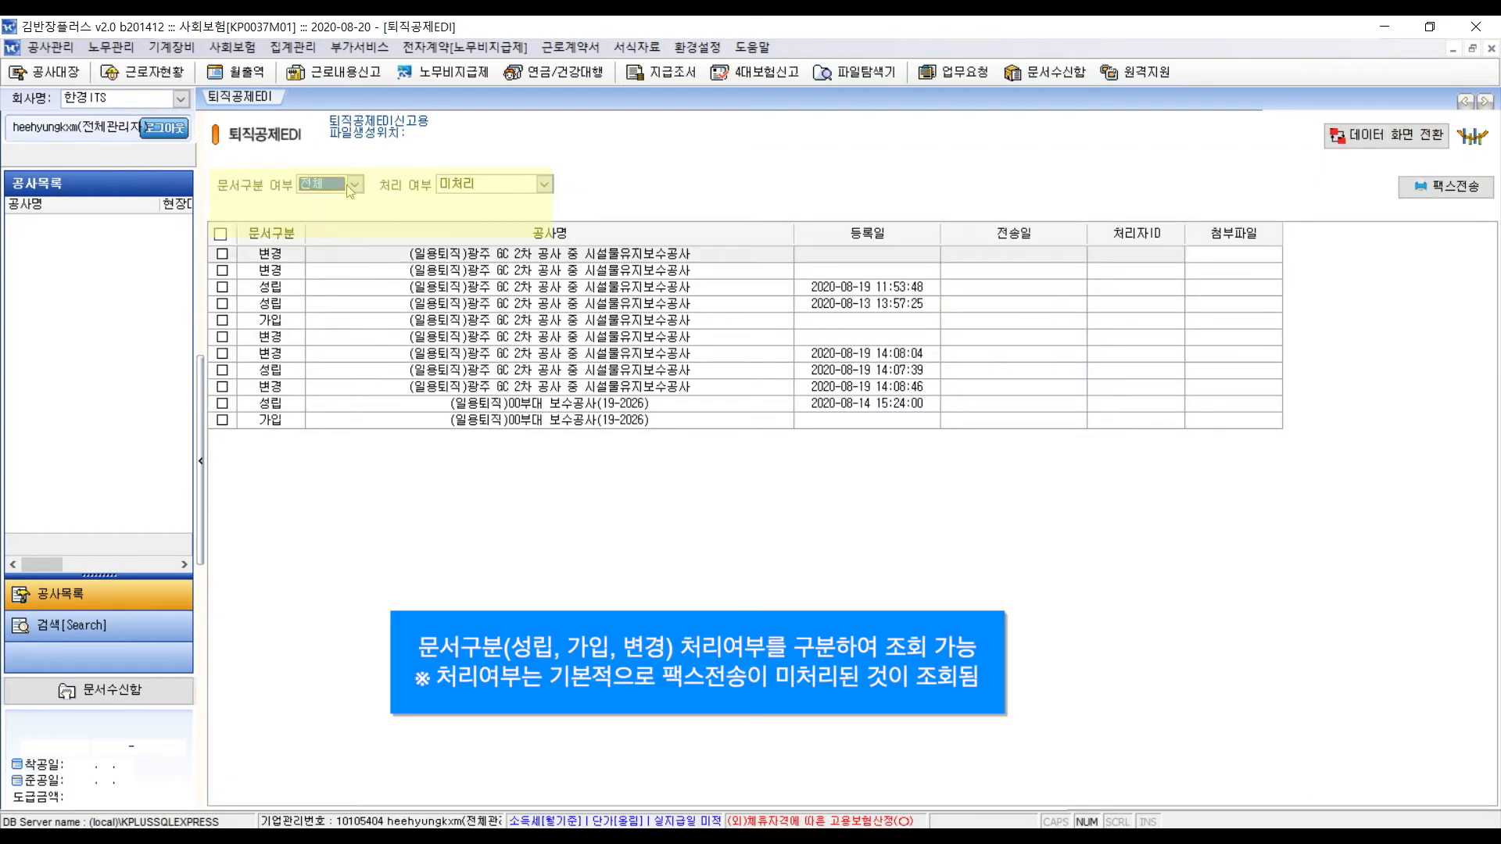
click(355, 187)
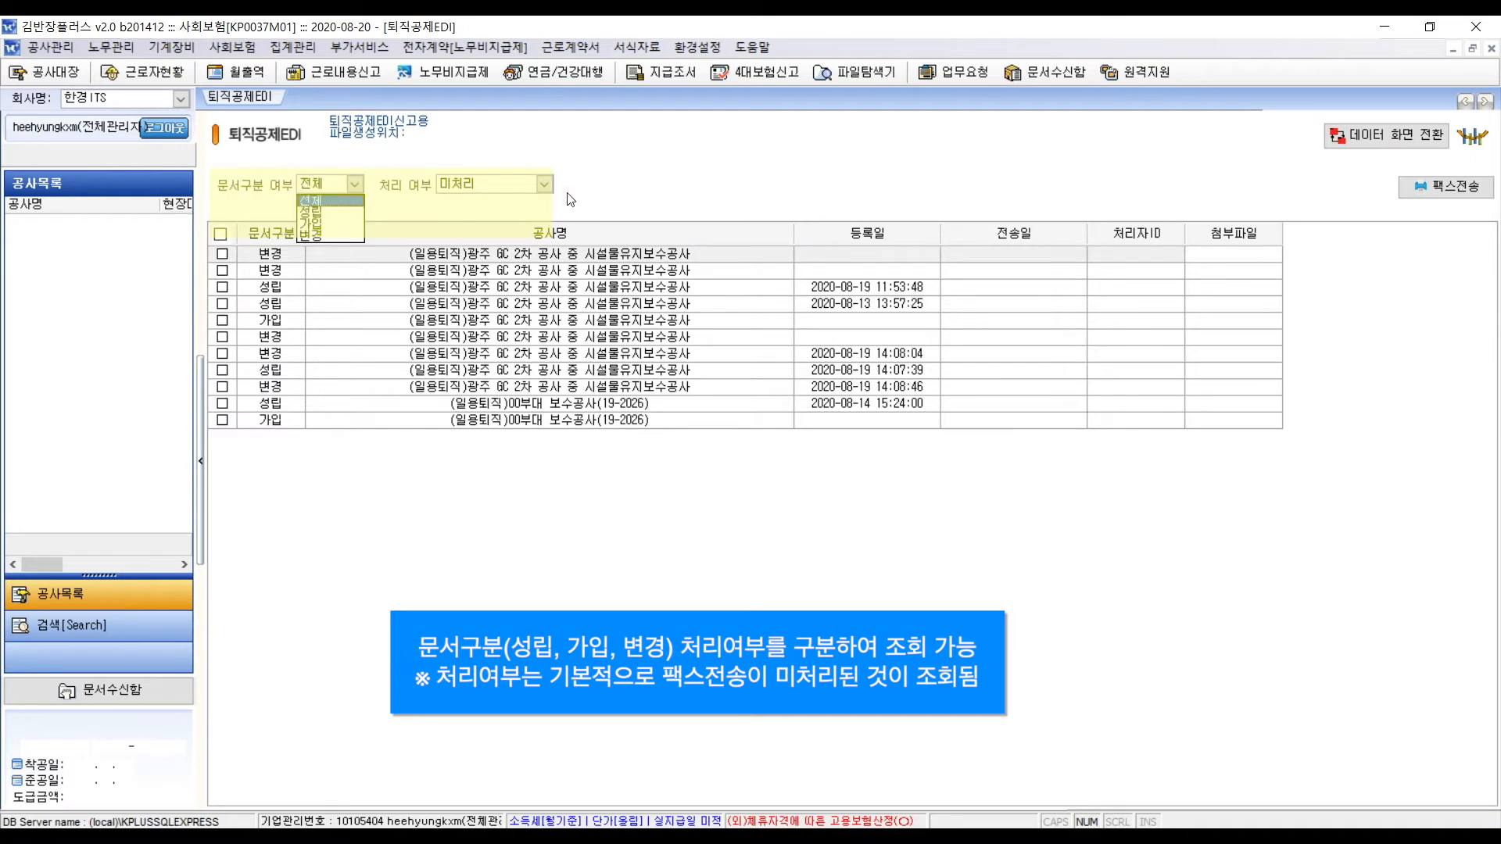
click(545, 185)
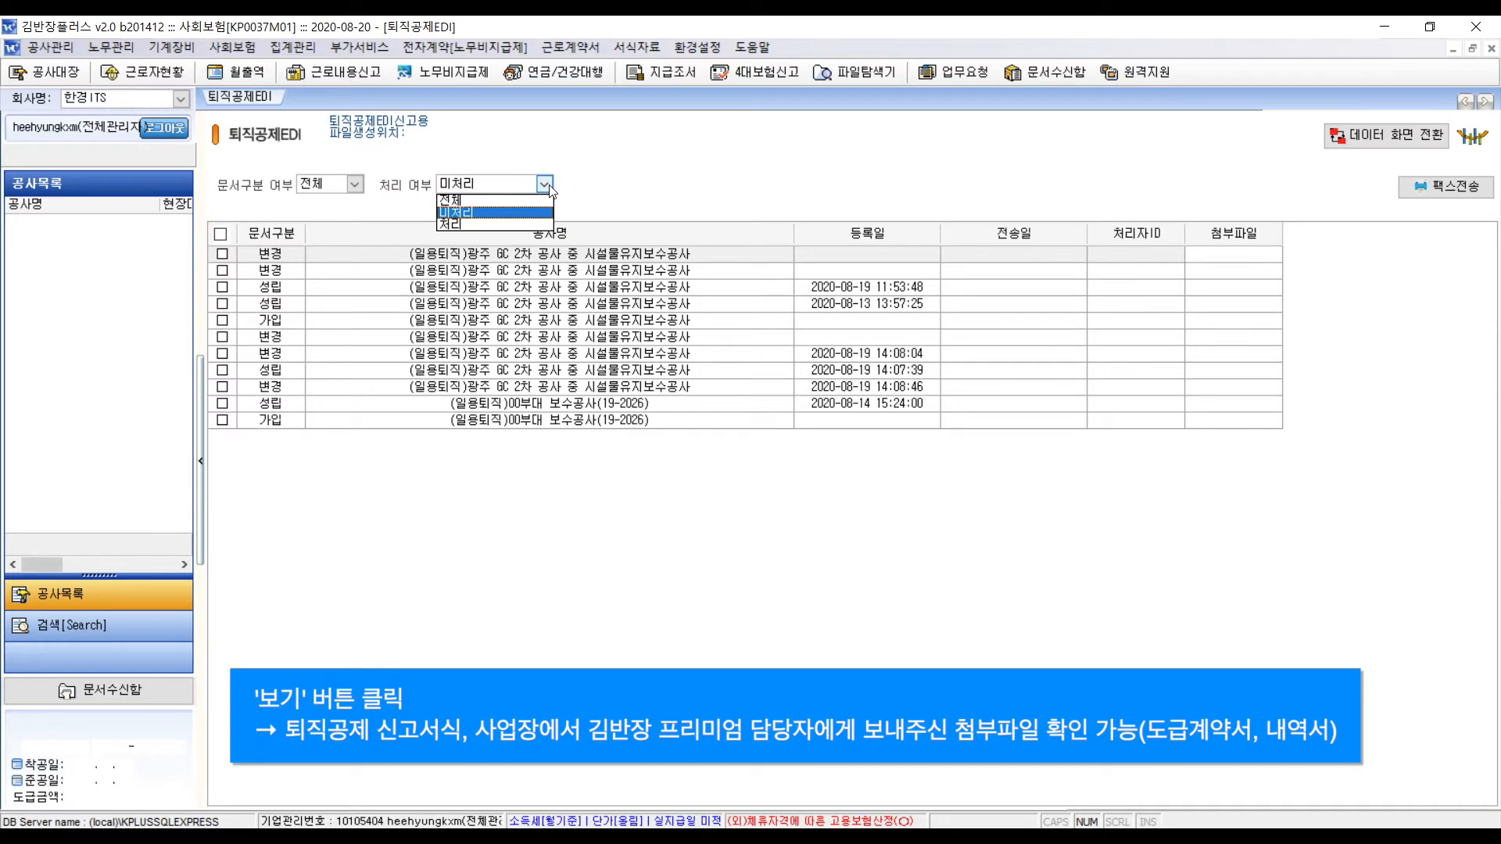
click(1281, 267)
click(1280, 268)
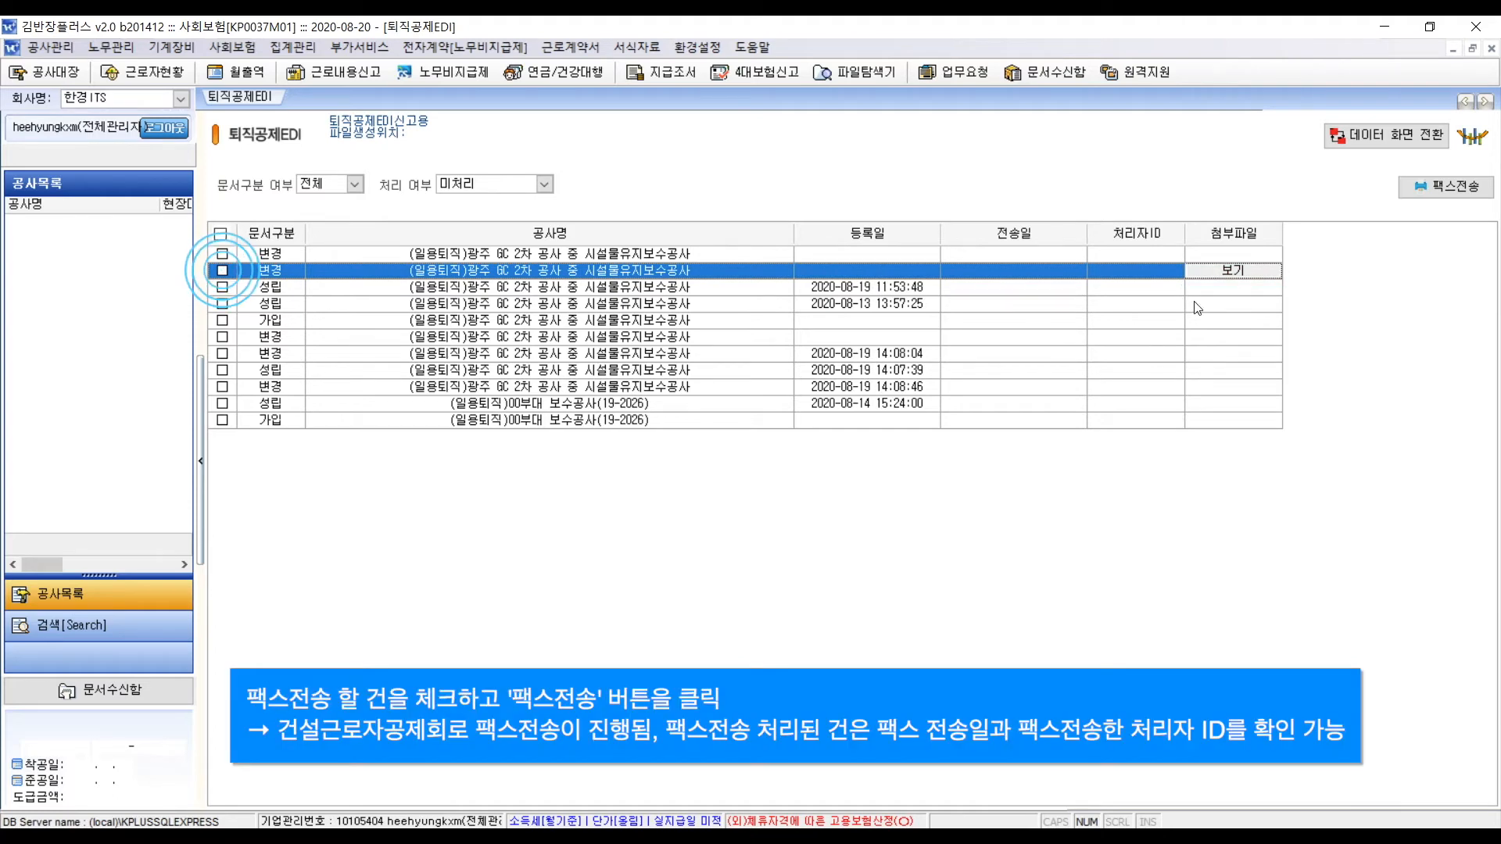
click(223, 270)
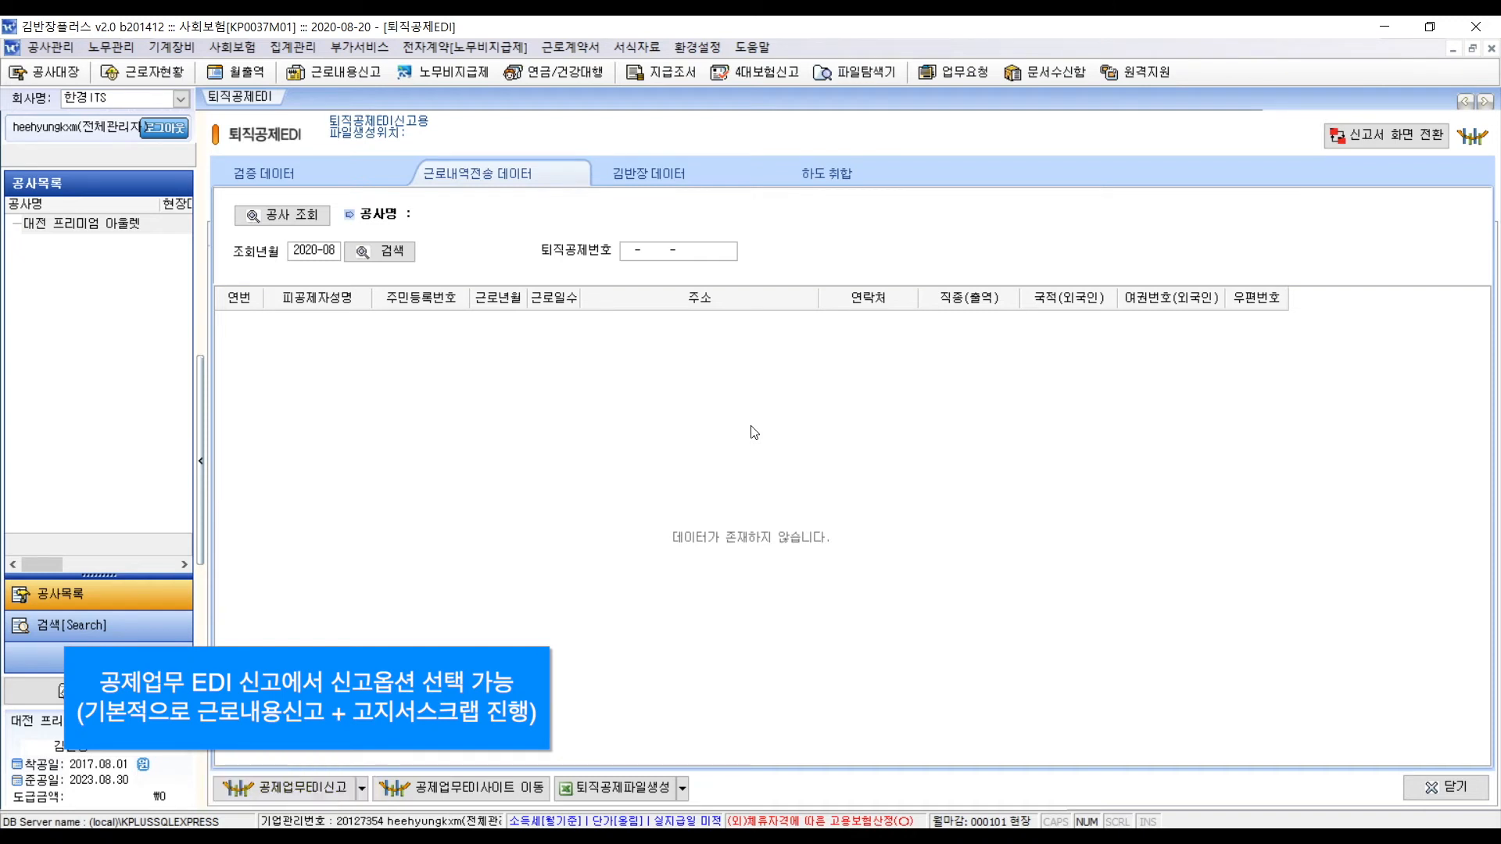
- Glance at the 공제업무EDI신고 options, then show the 퇴직공제파일생성 forms list
click(362, 788)
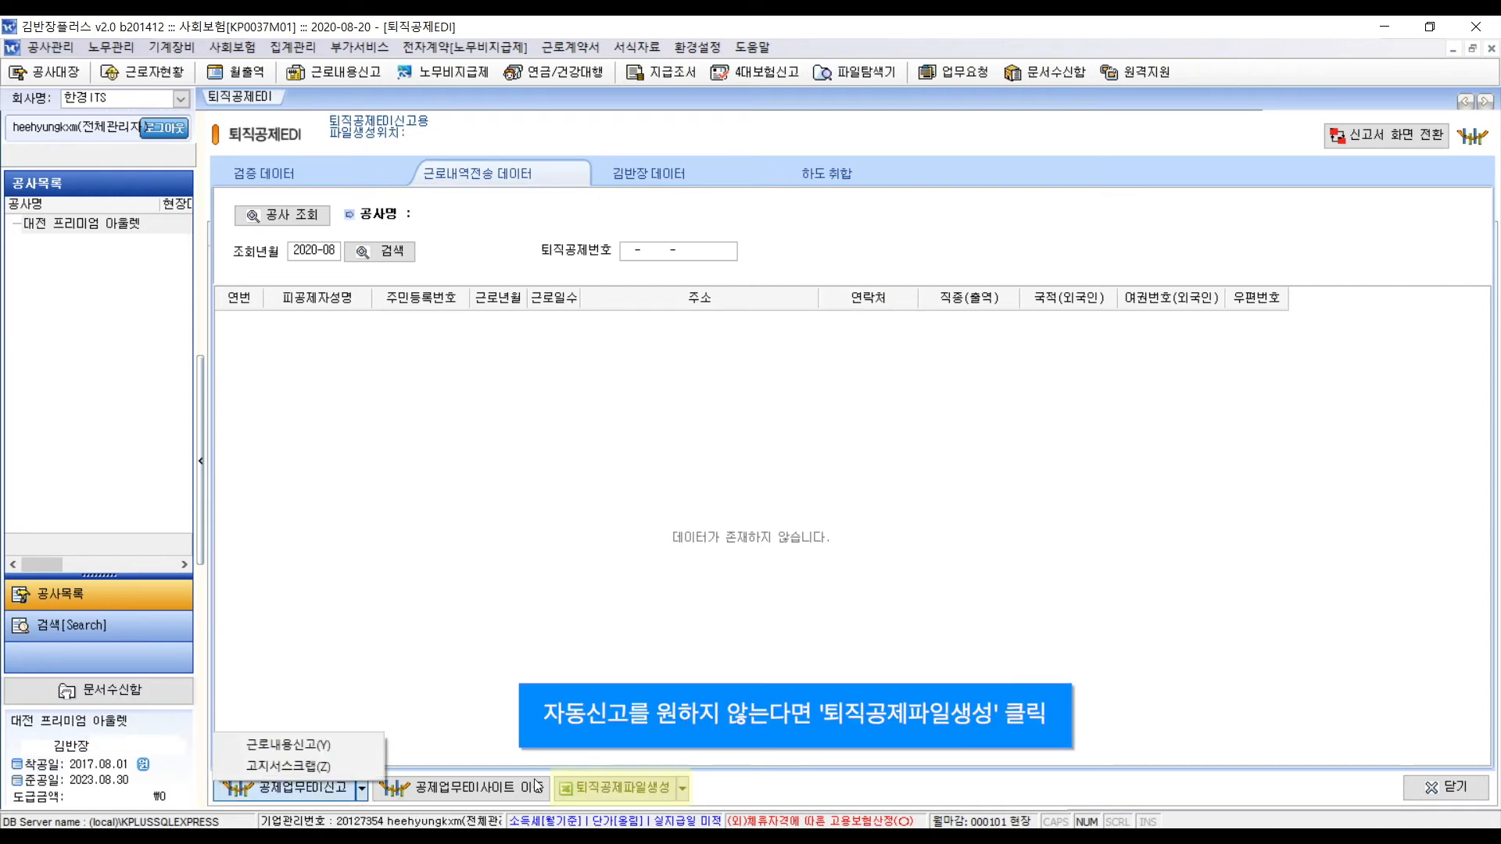
click(711, 755)
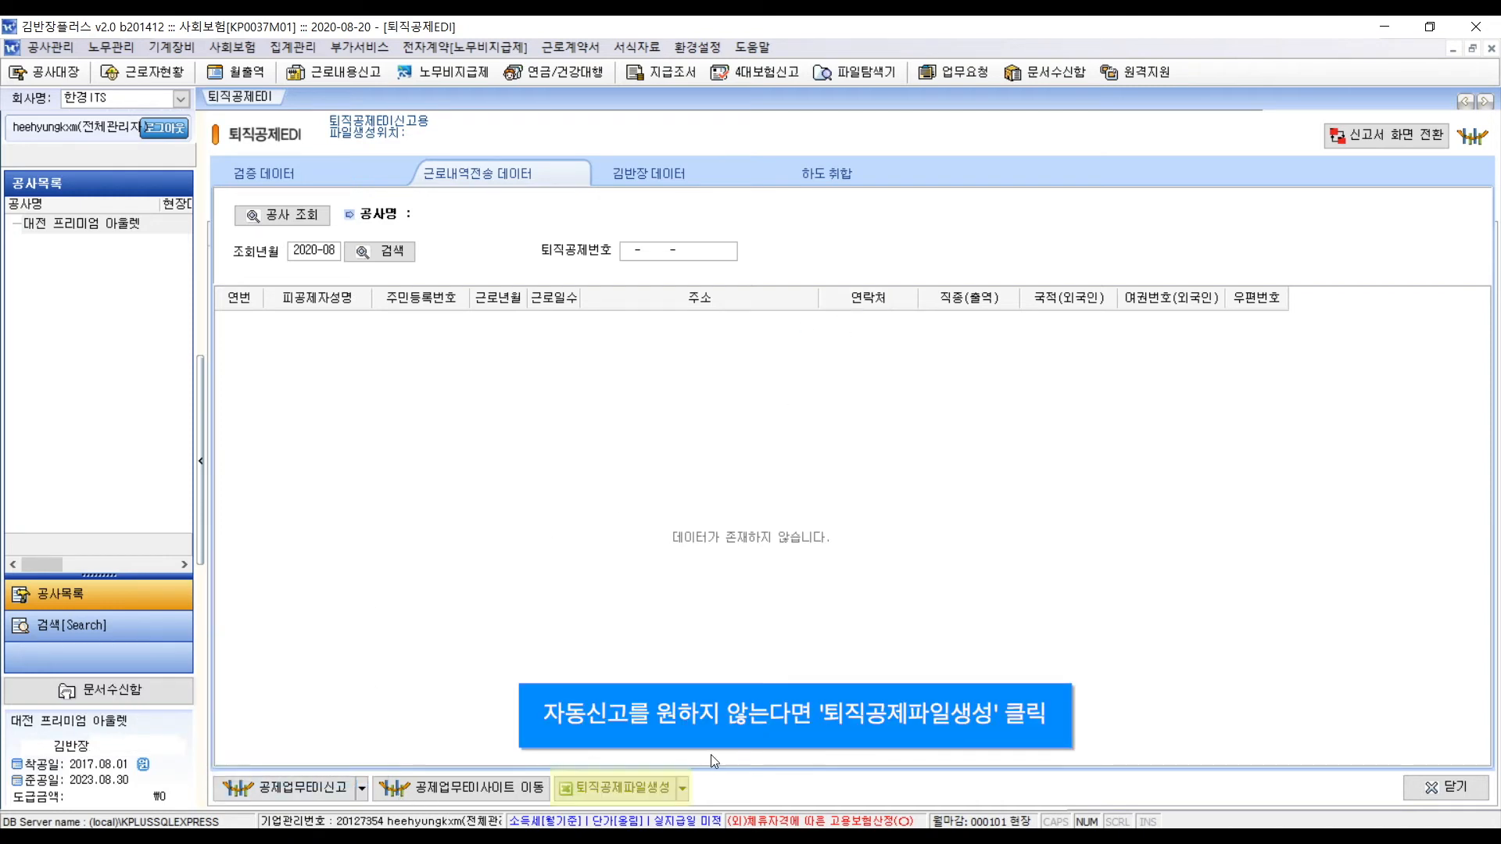
click(687, 791)
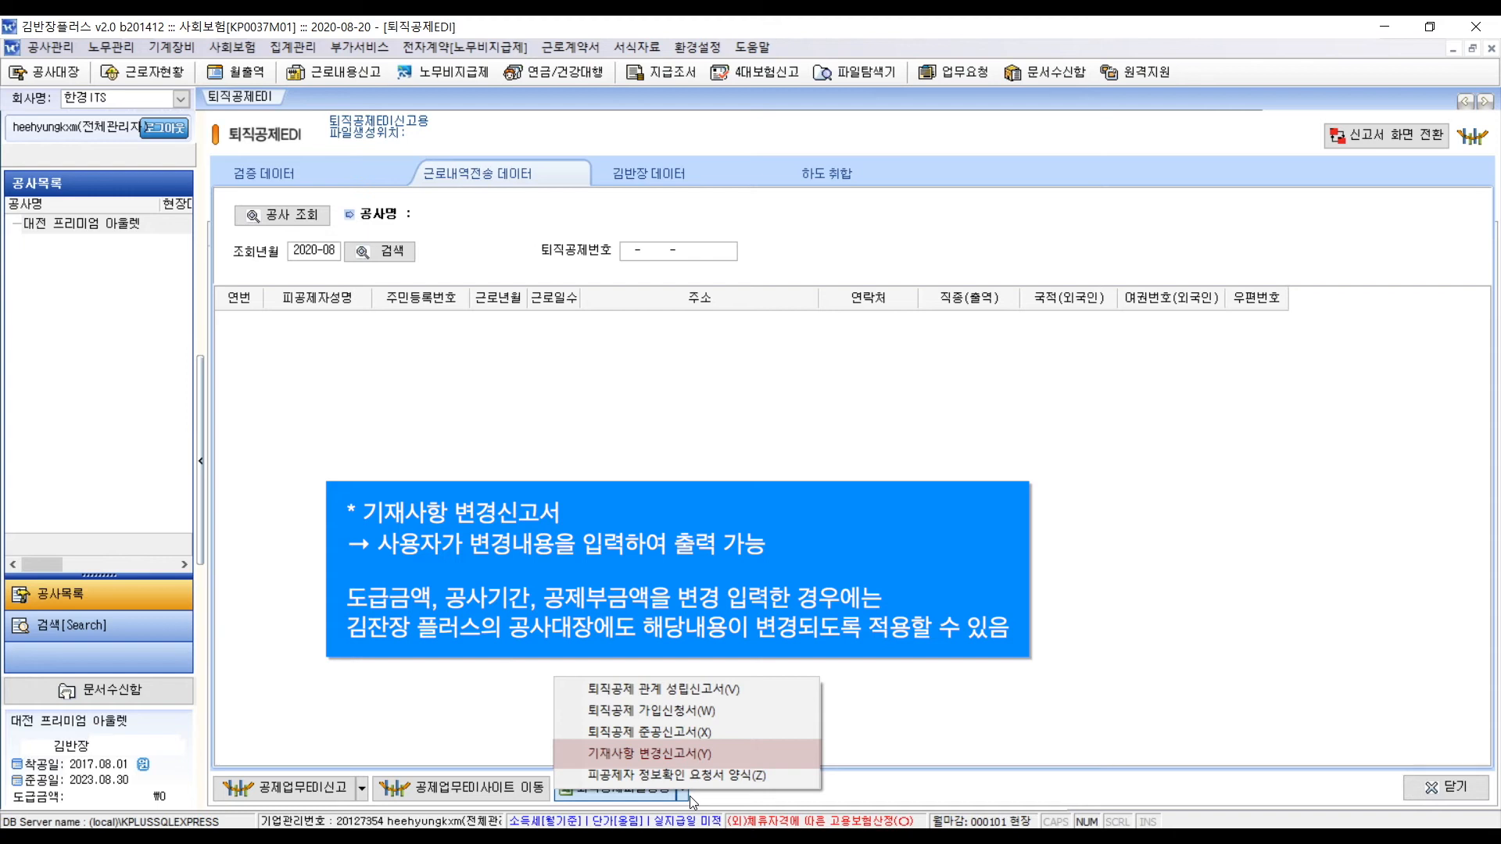
- Review the 기재사항 변경신고서 form and forms list, then go to the mutual aid EDI site
click(704, 755)
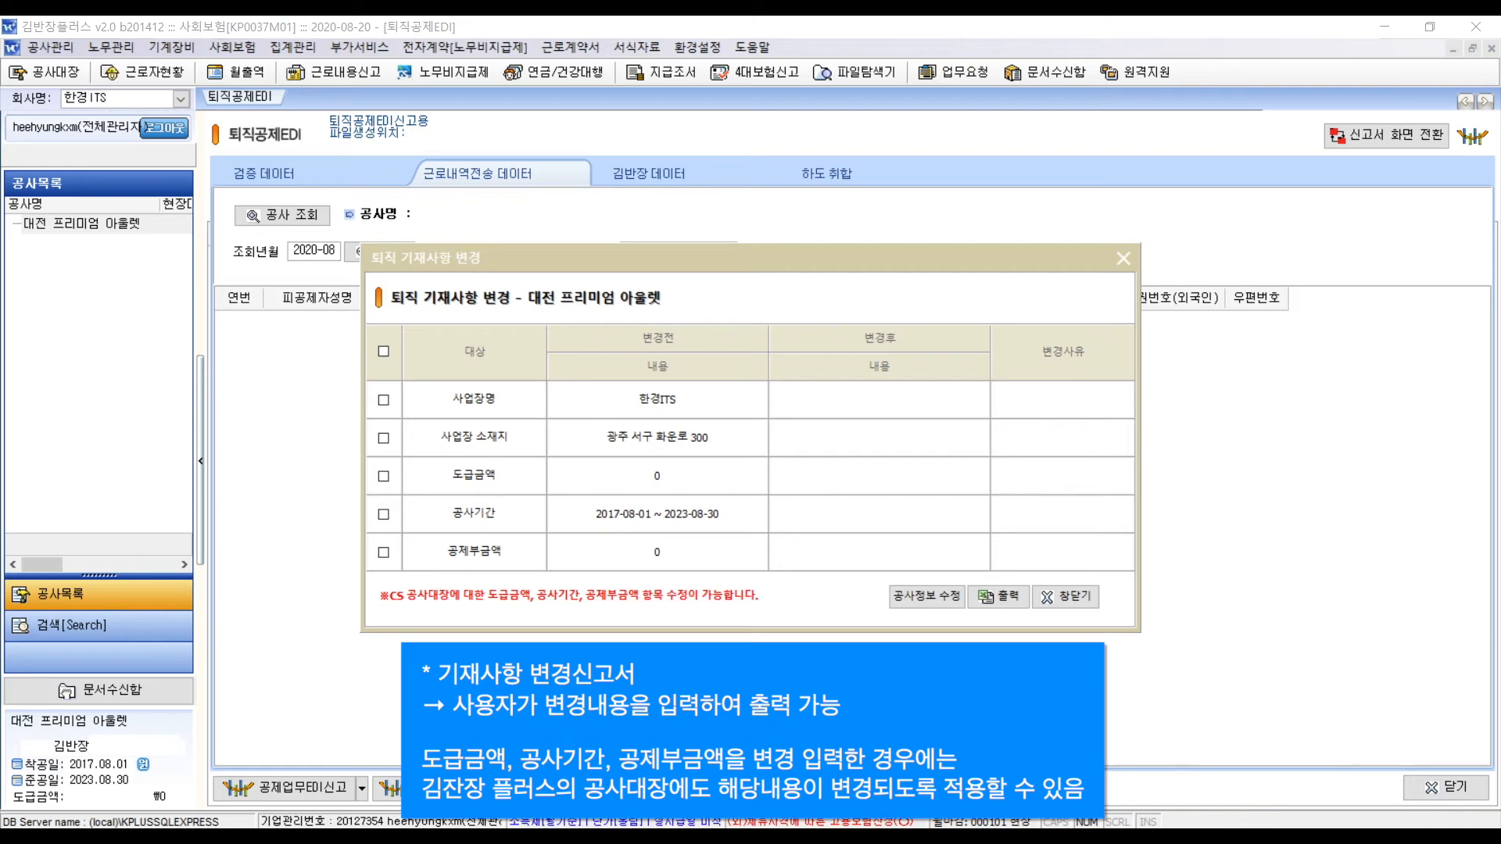
click(1066, 597)
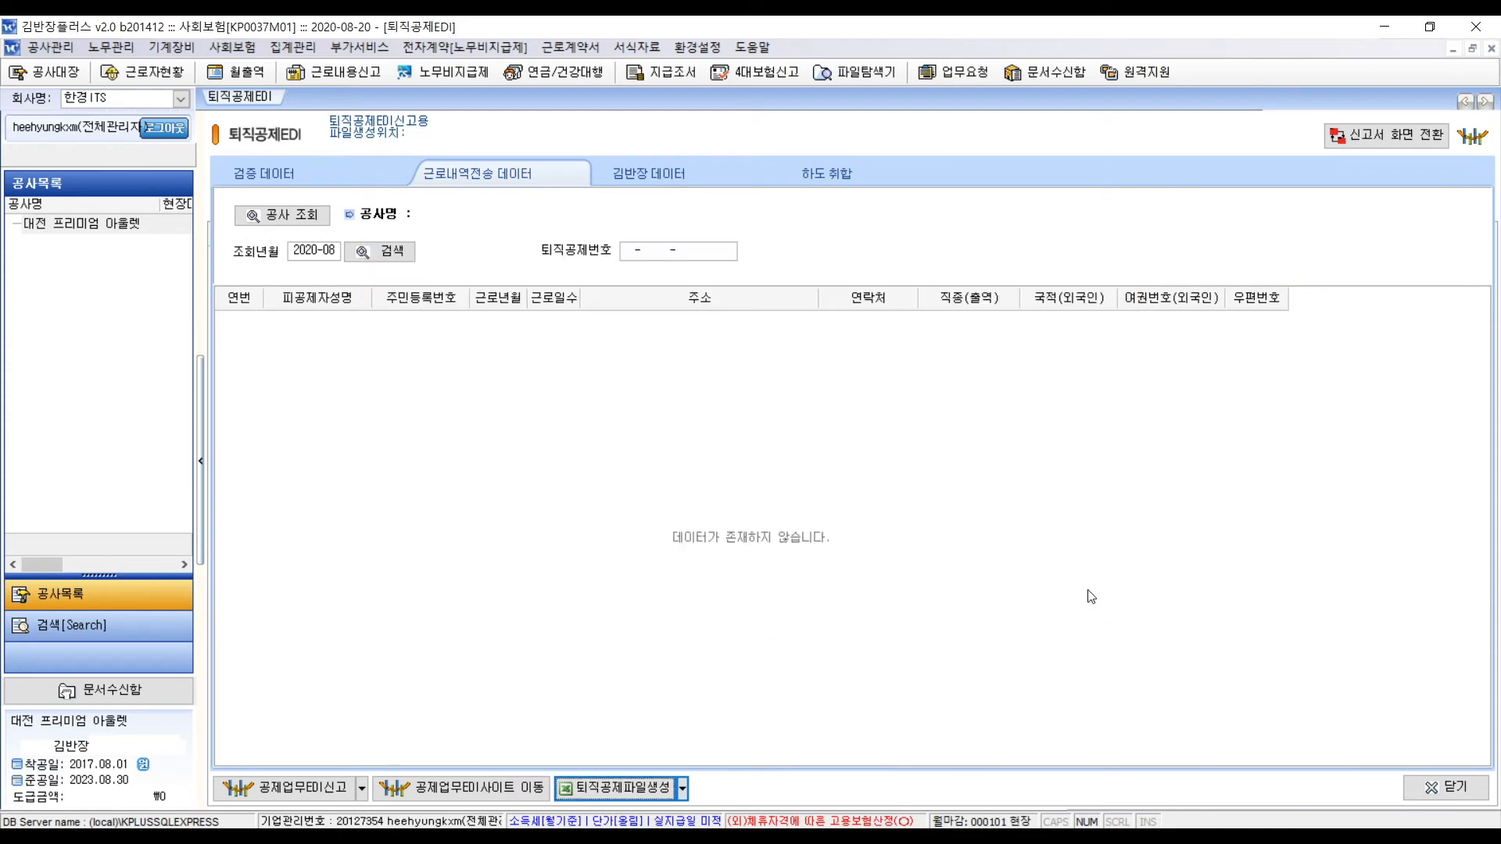
click(683, 790)
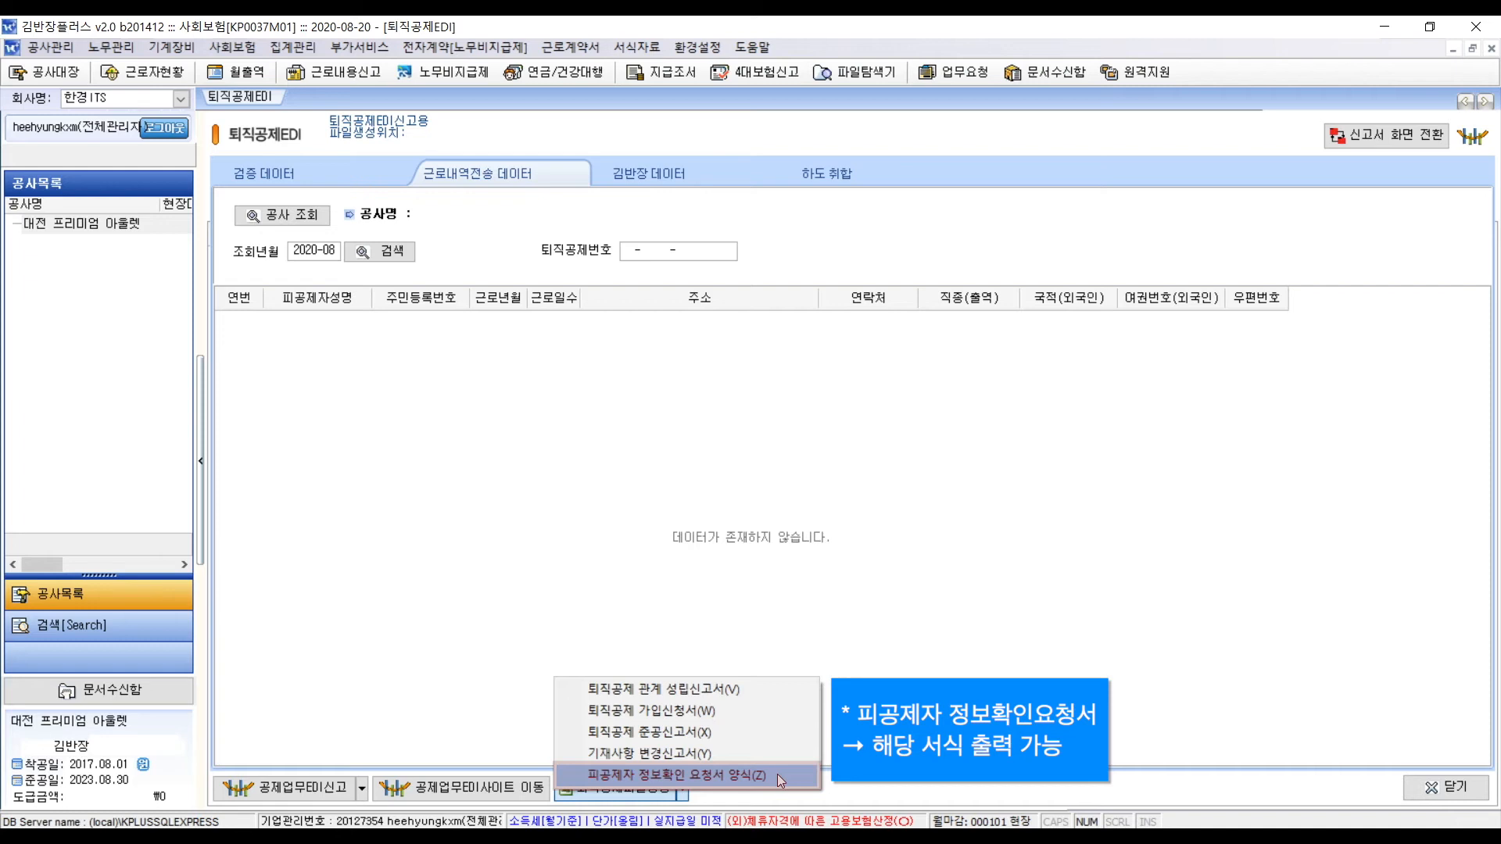
click(856, 789)
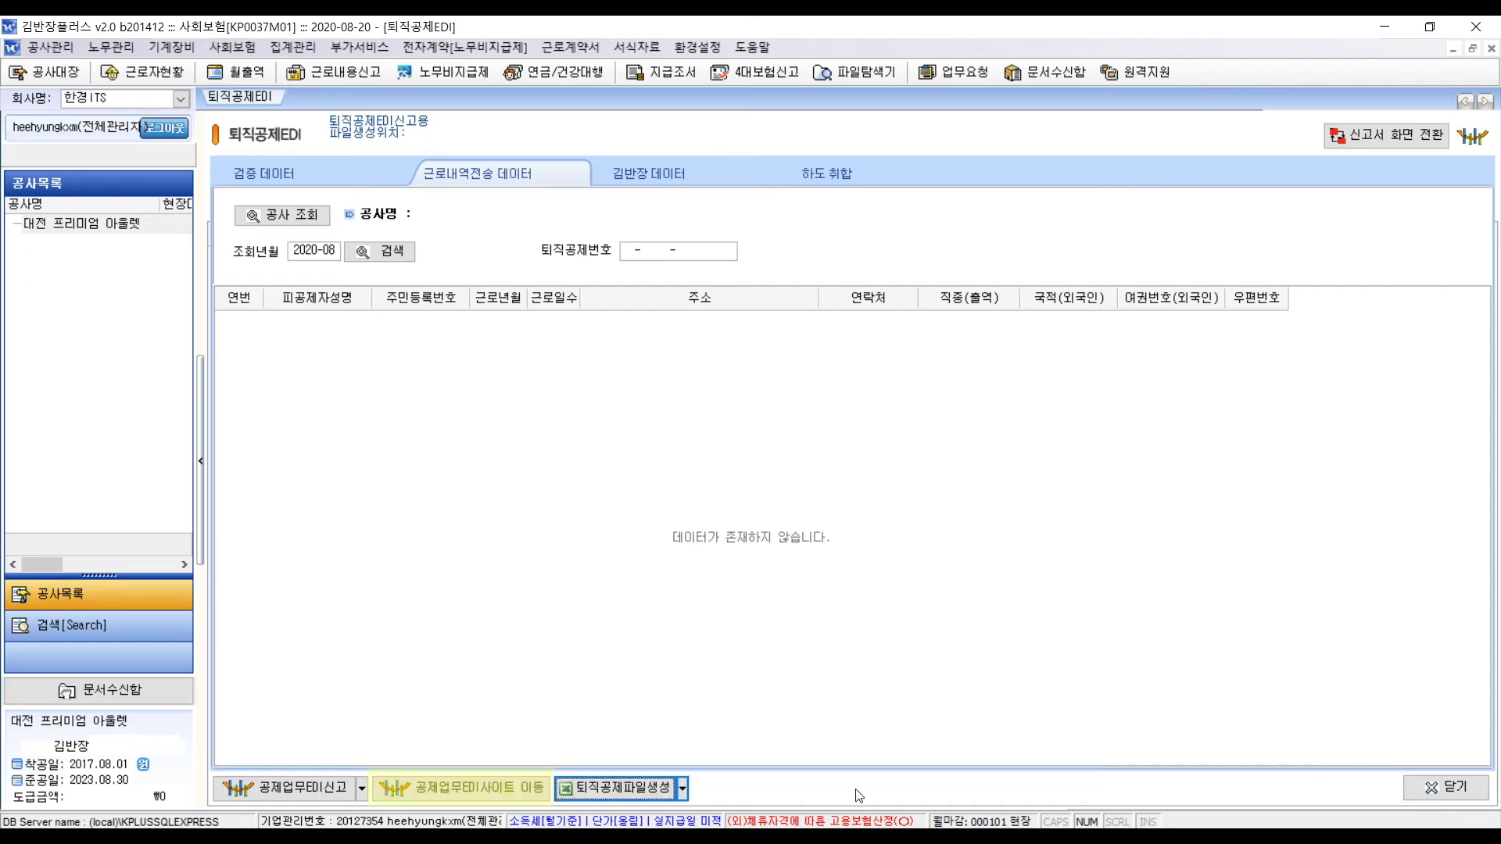
click(534, 797)
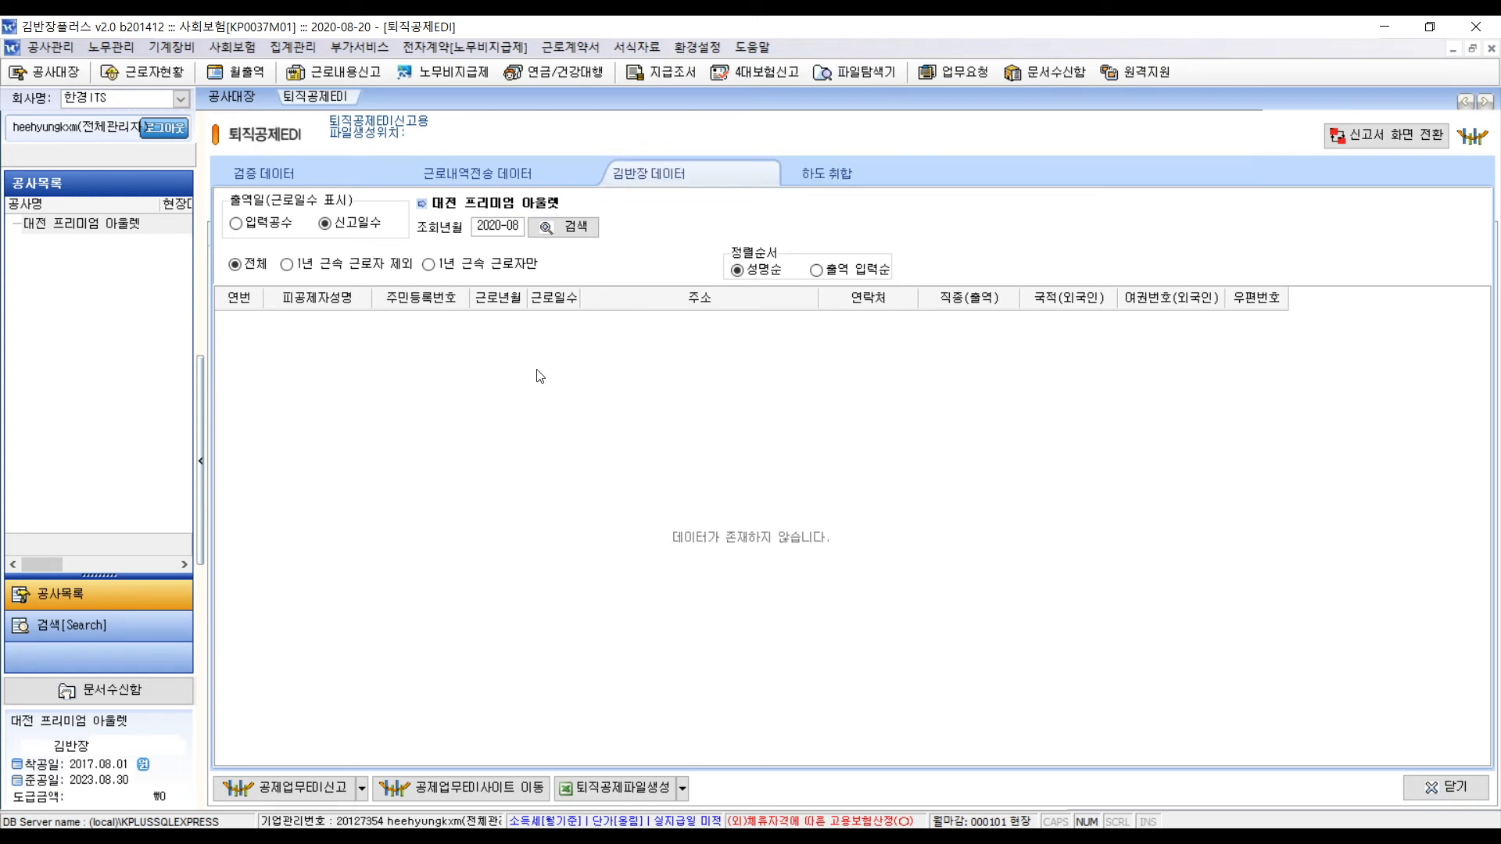
- Select 대전 프리미엄 아울렛 in 공사대장 and query its 2020-08 workers by 입력공수 (6, 3, 6, 3 days)
click(77, 81)
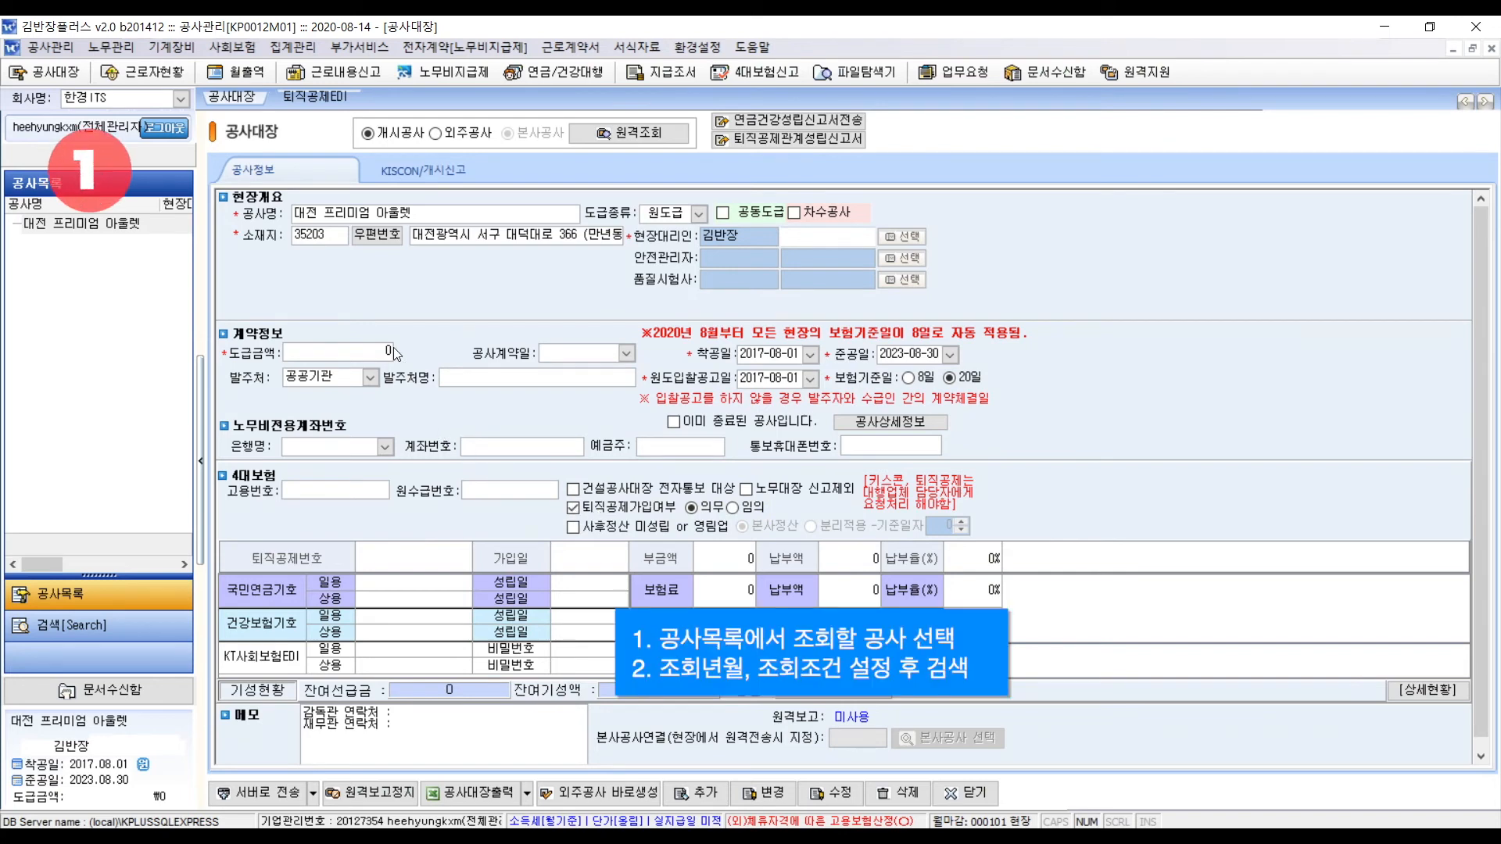
click(153, 225)
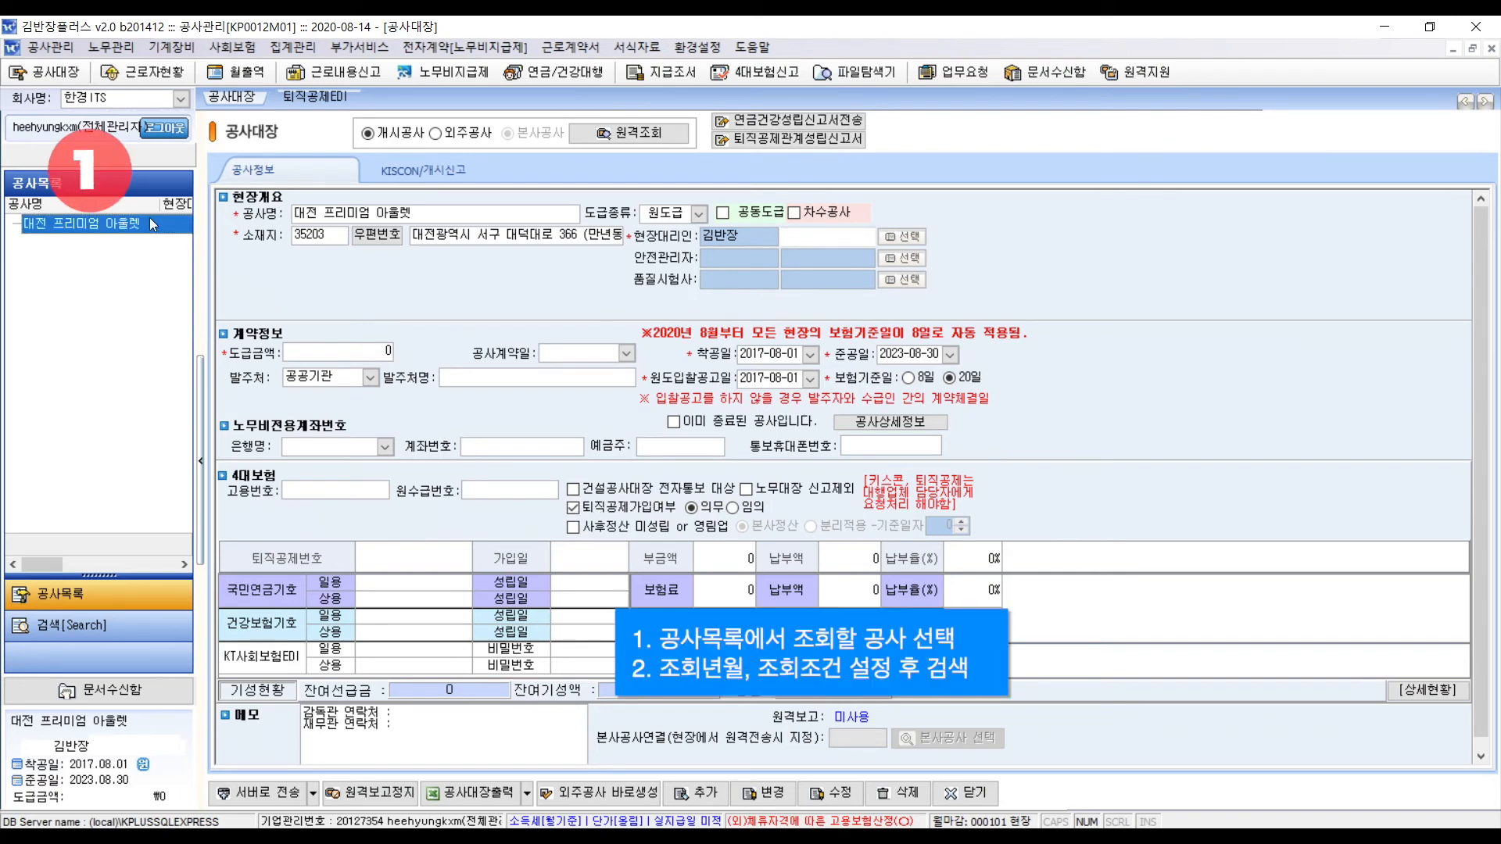
click(339, 102)
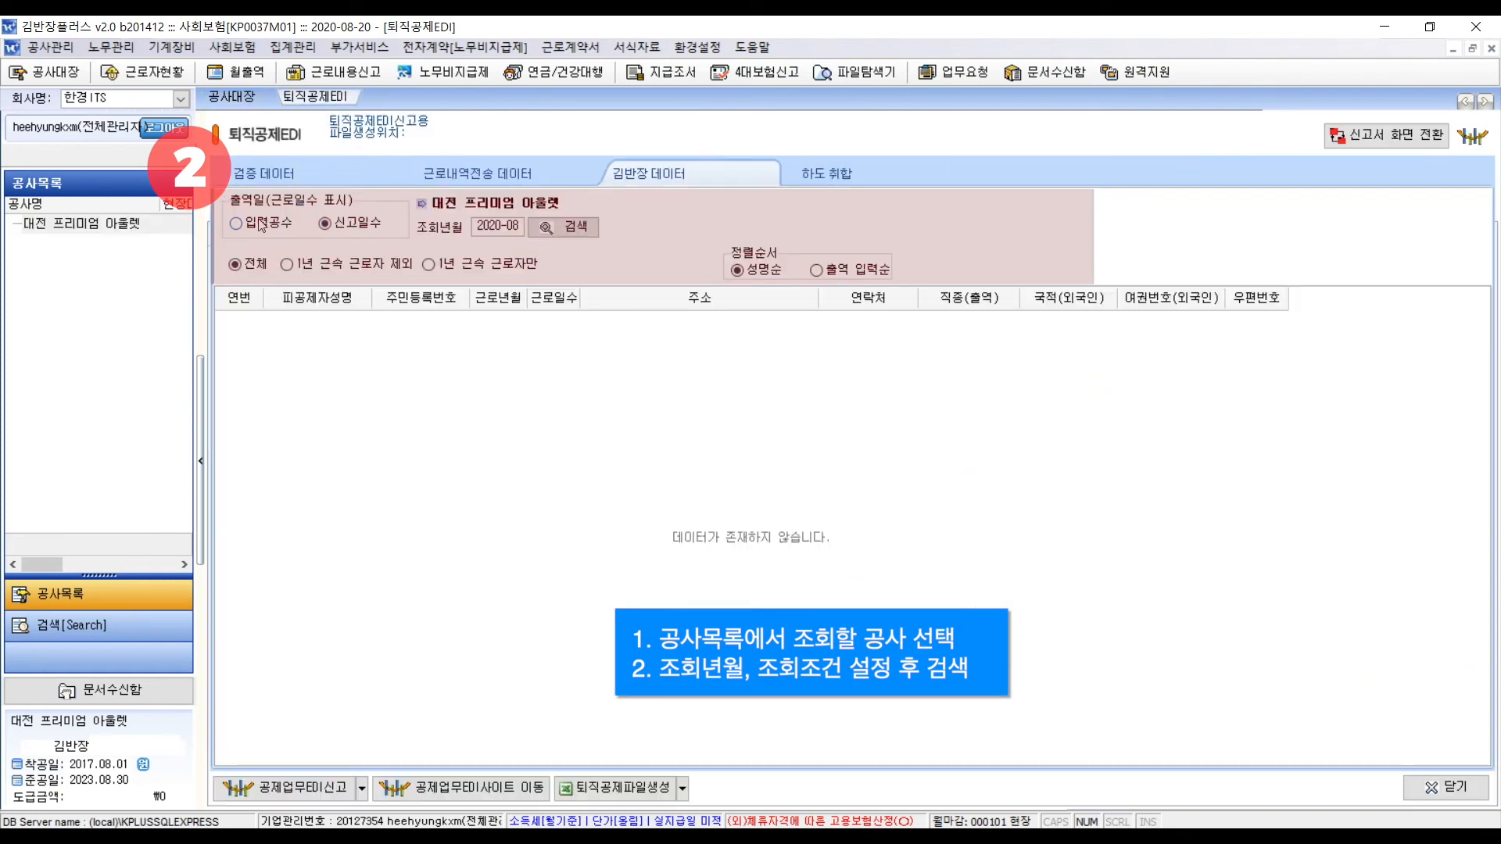
click(261, 226)
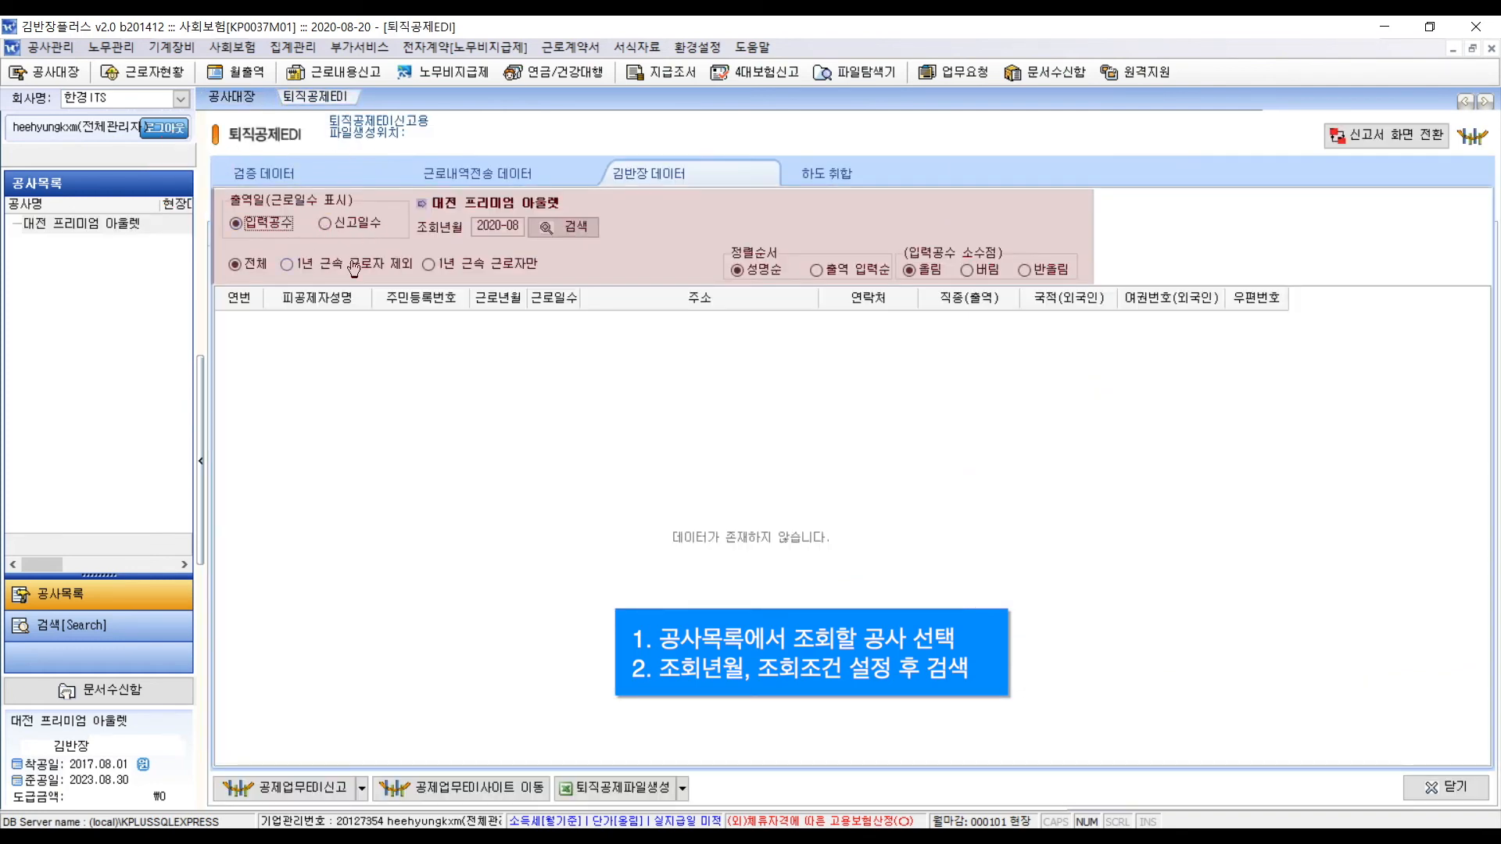
click(575, 227)
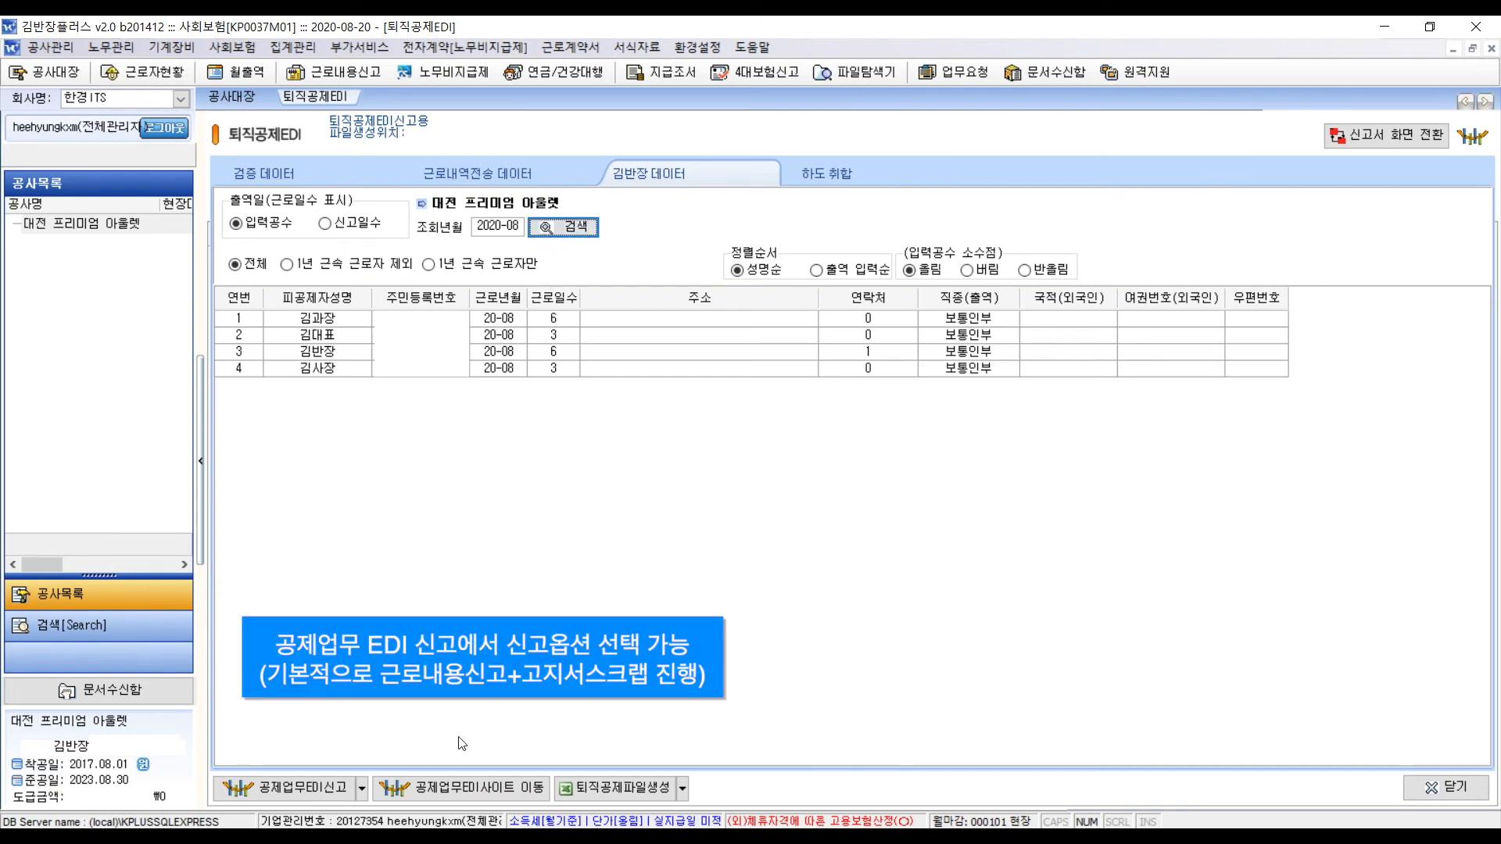
- Review the EDI report and form options, then move to the 2020-06 하도 취합 page
click(366, 789)
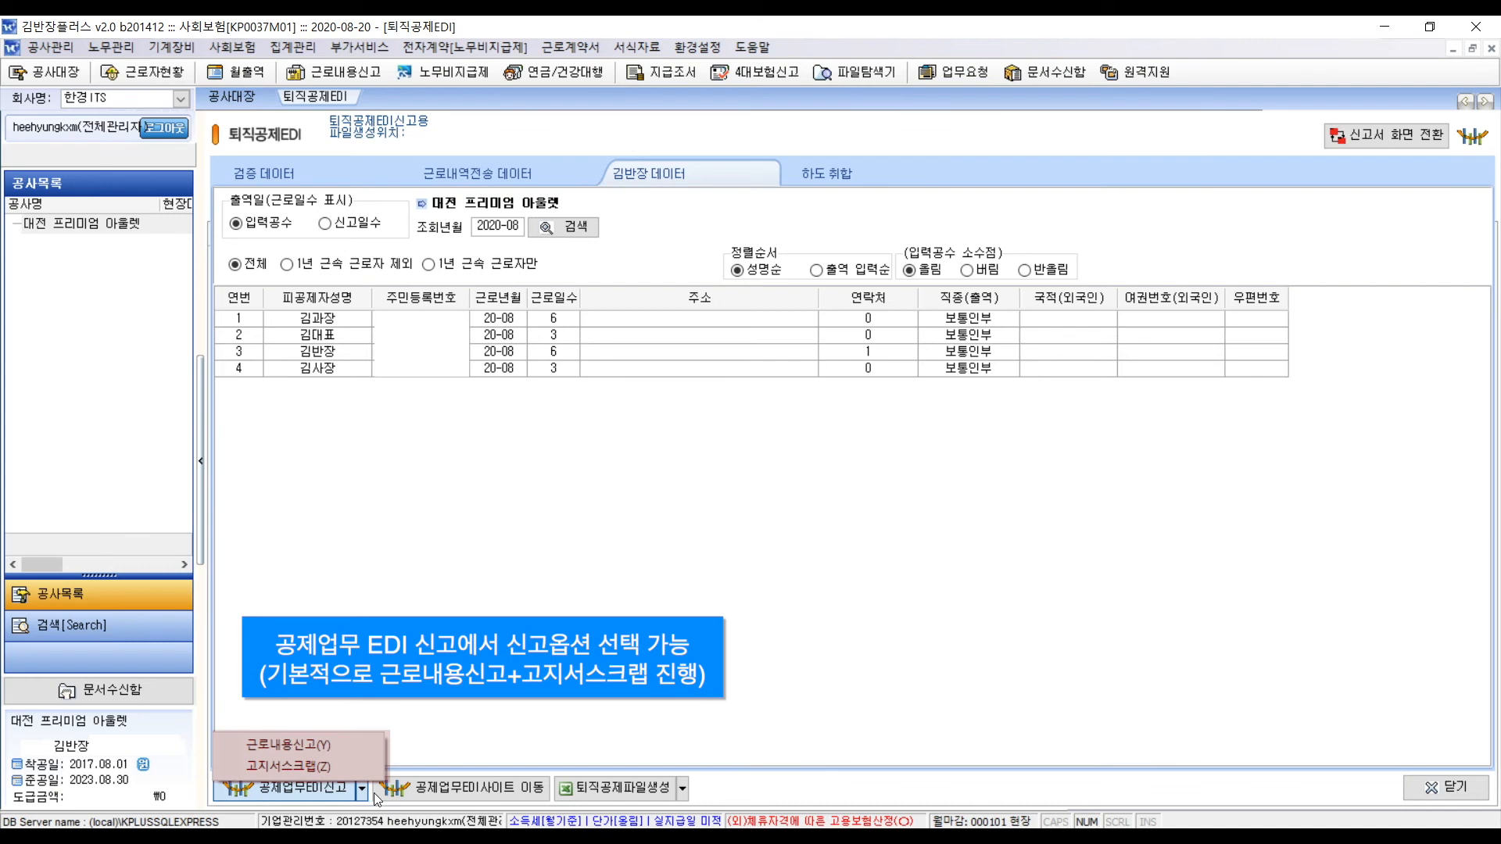
click(625, 766)
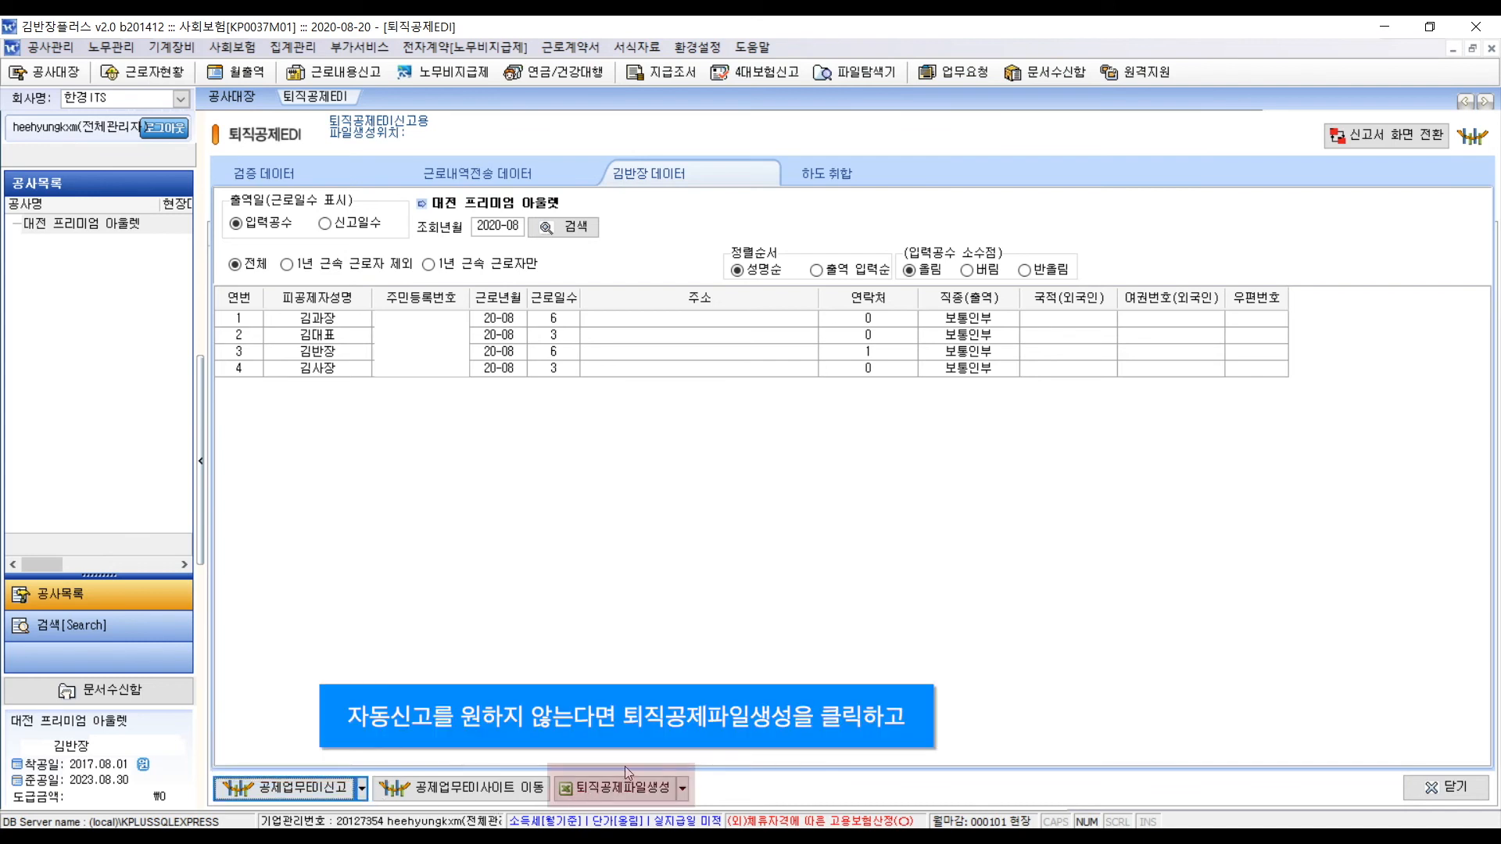
click(685, 794)
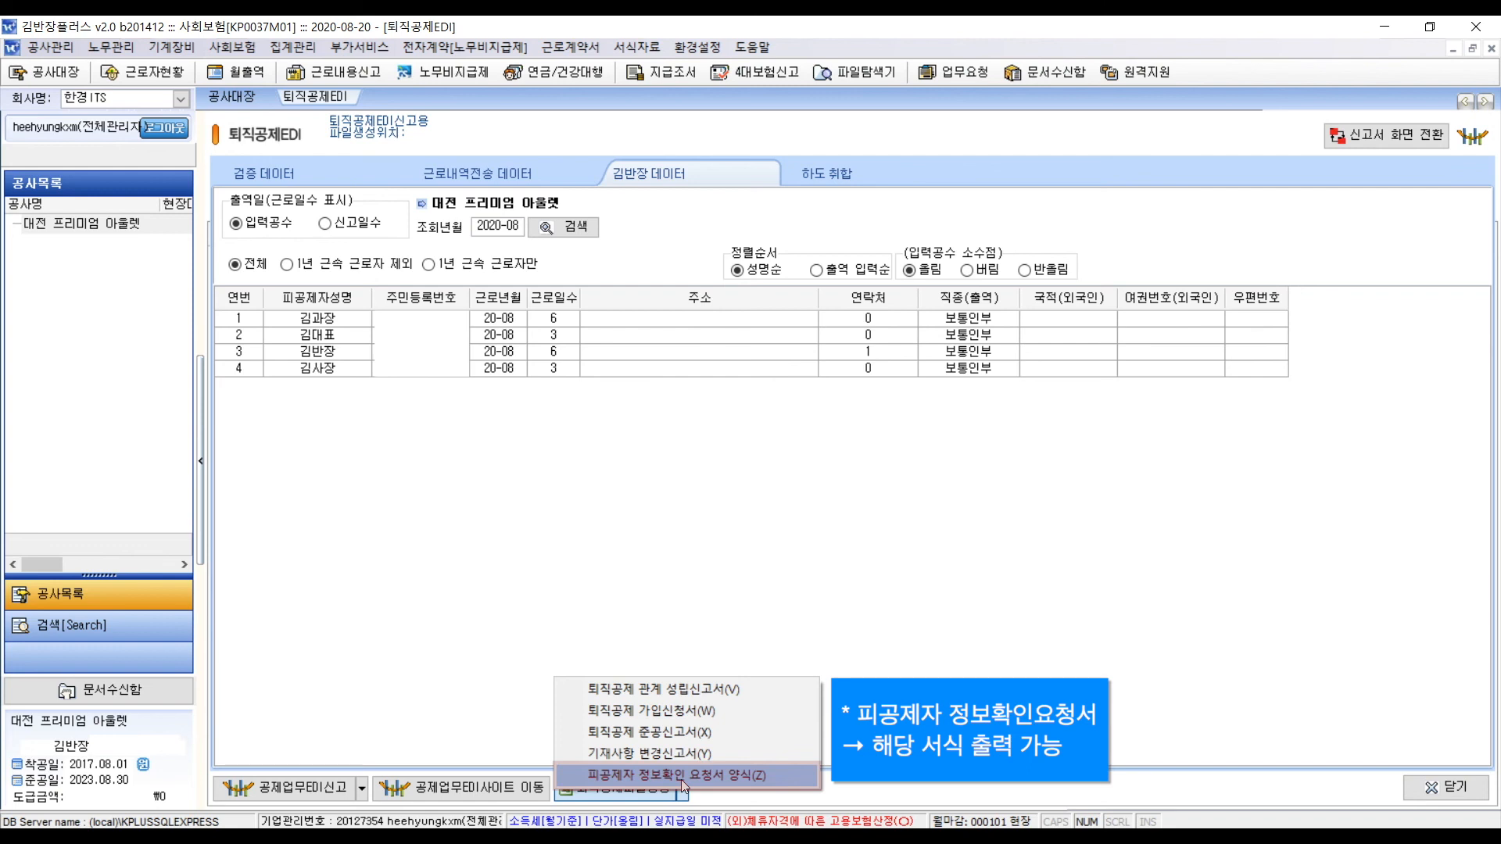
click(526, 771)
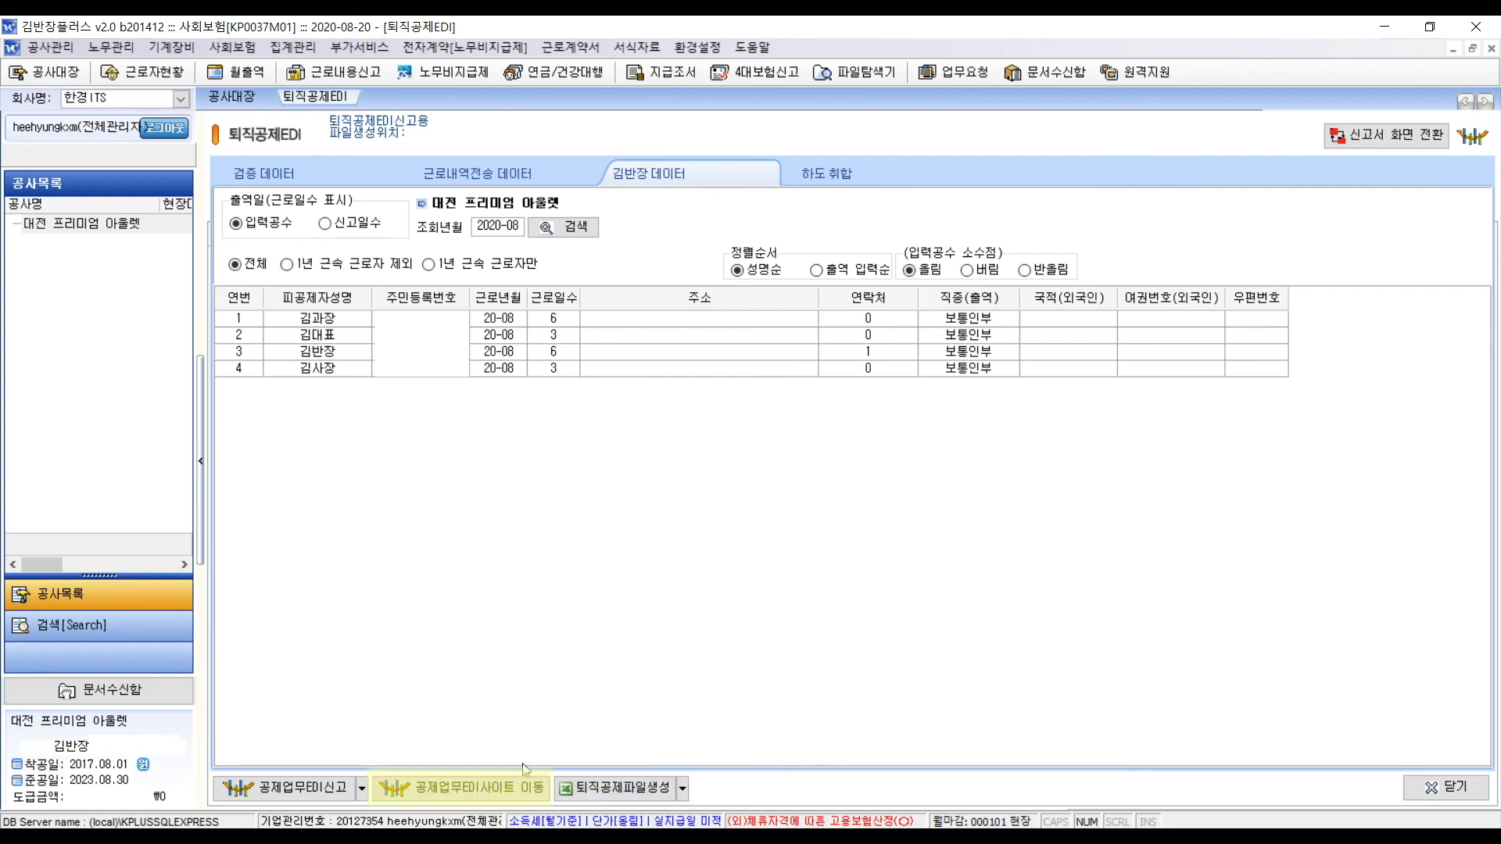
click(548, 801)
click(828, 173)
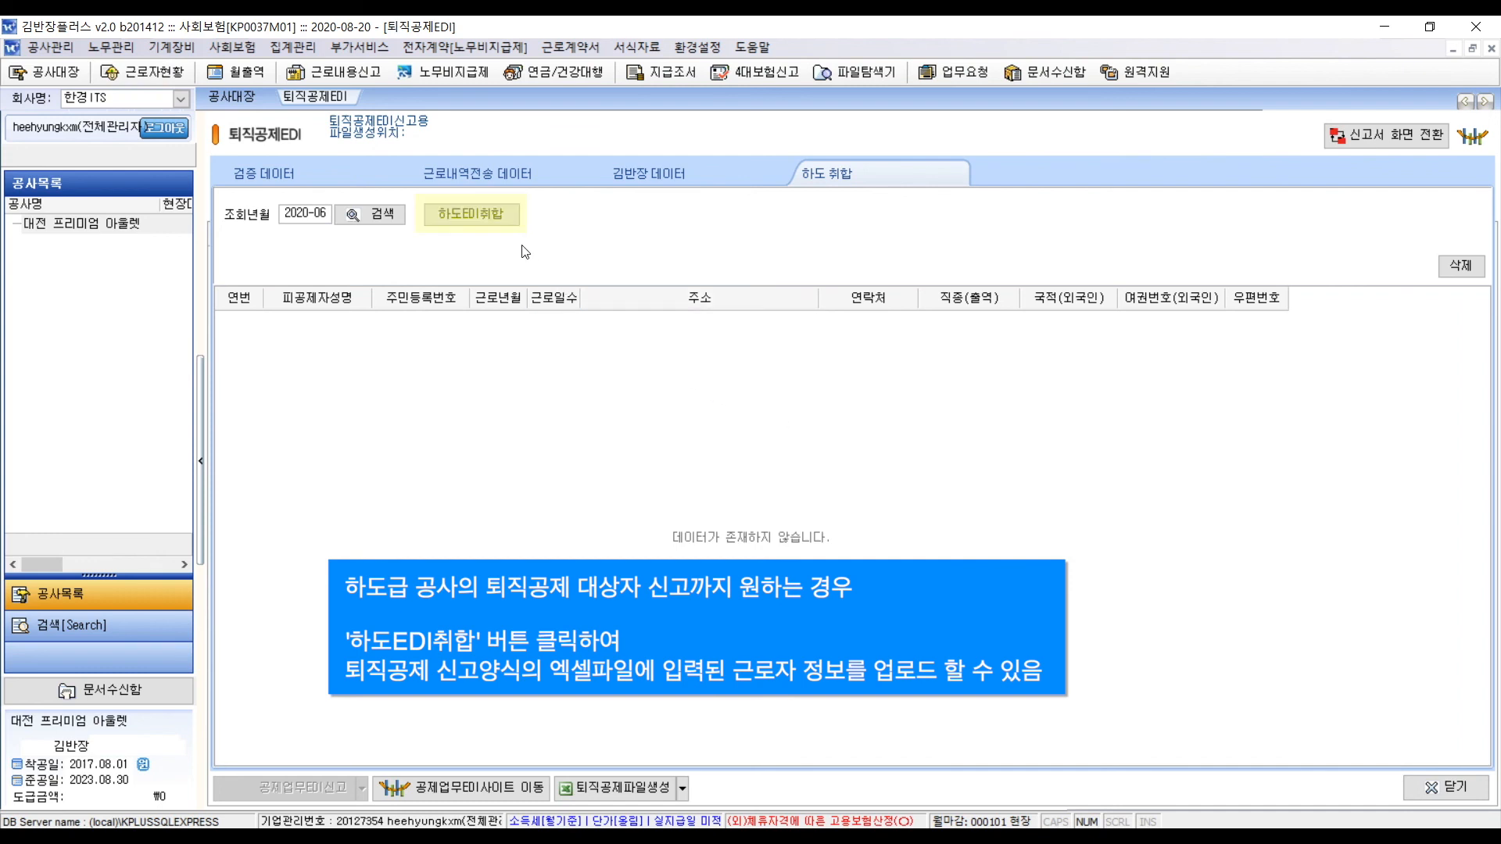
- Import subcontractor workers from 하도-정상1.xls and 하도-정상2.xls via 하도EDI취합
click(508, 224)
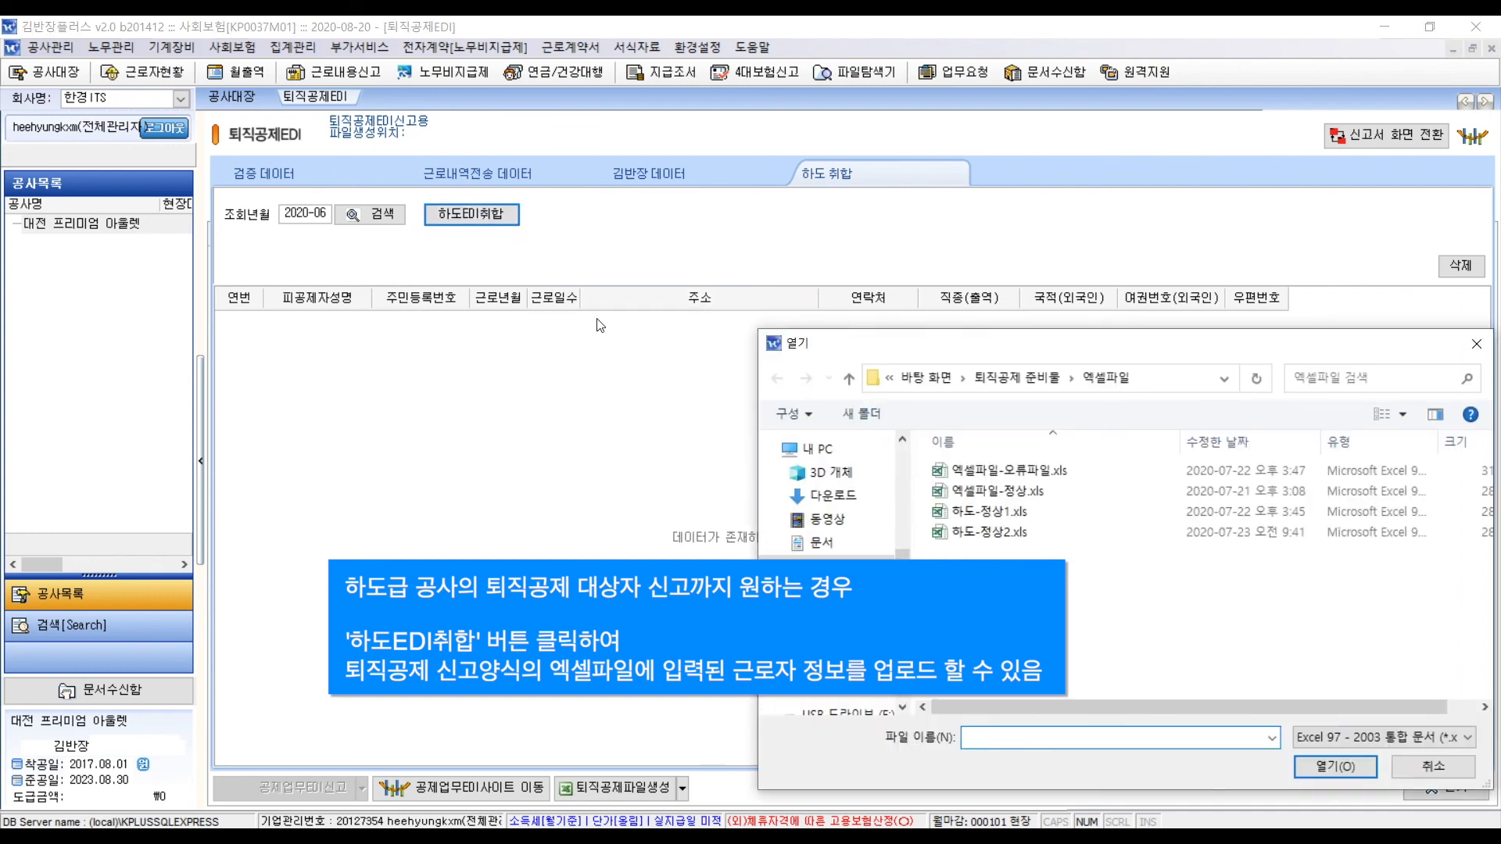
click(982, 516)
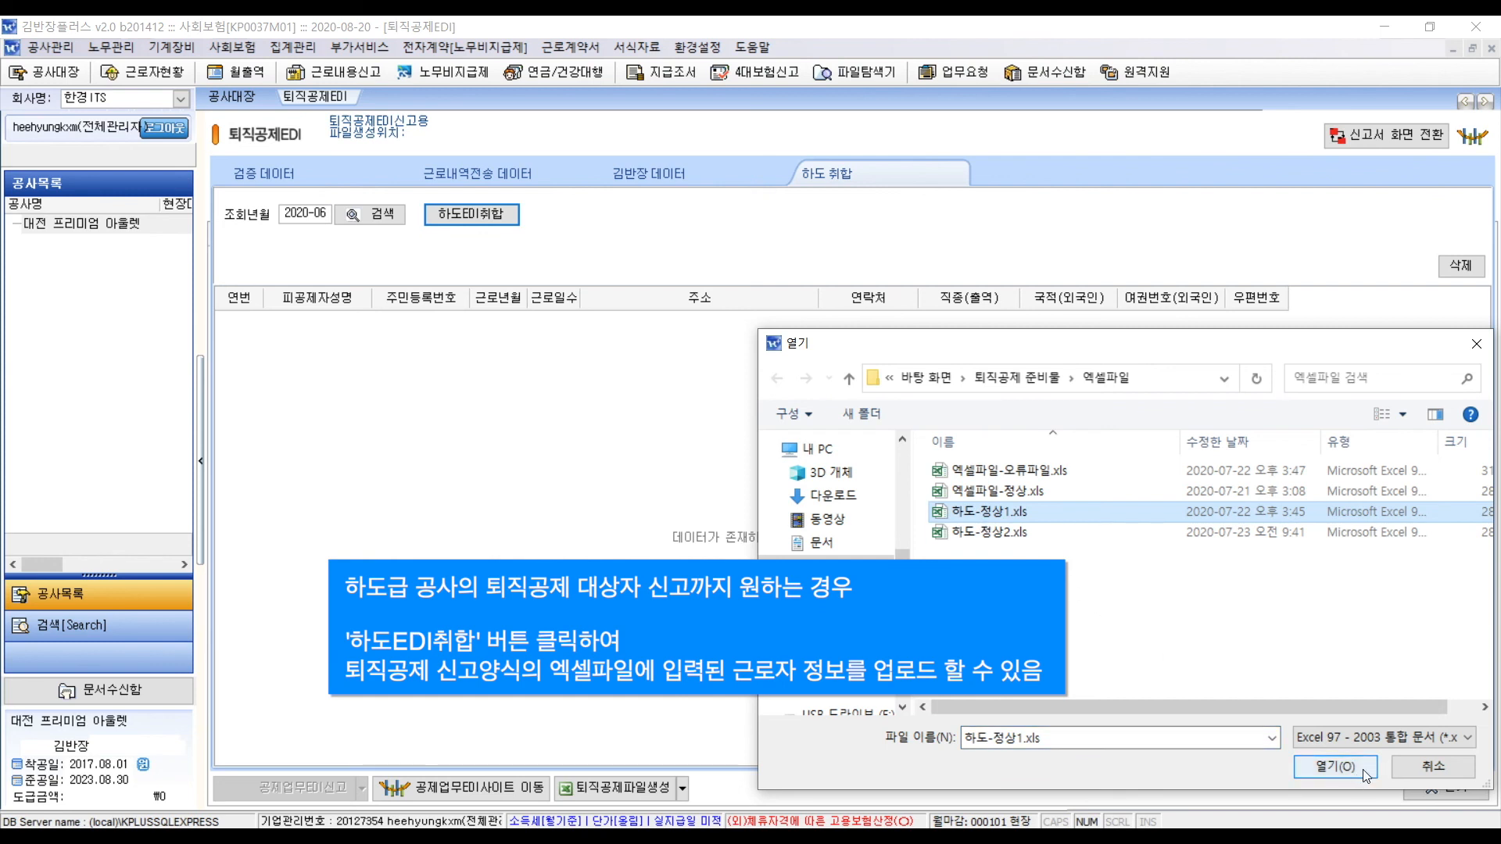
click(1335, 766)
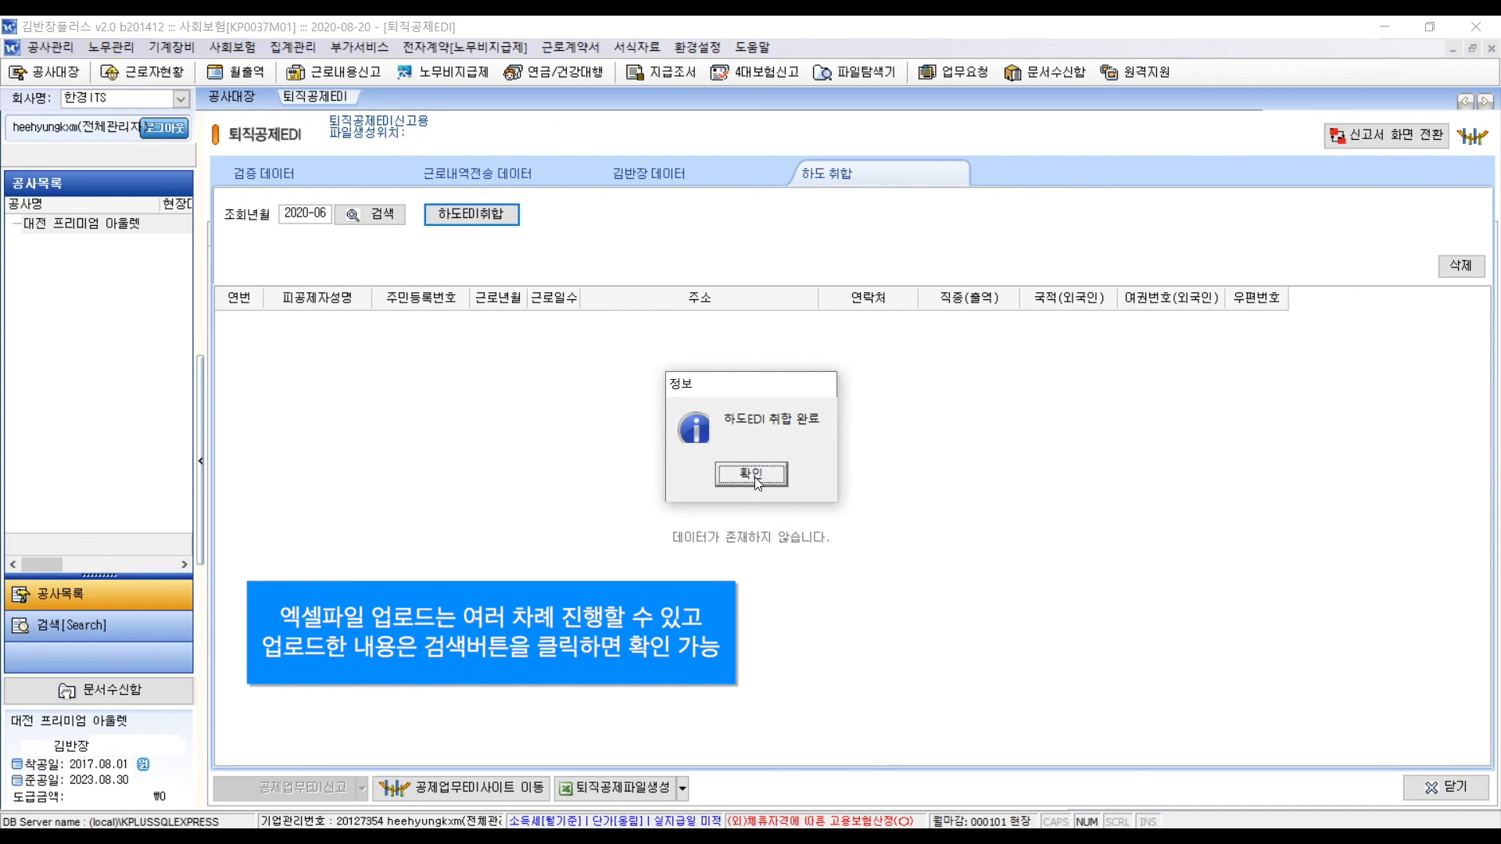
click(755, 477)
click(457, 220)
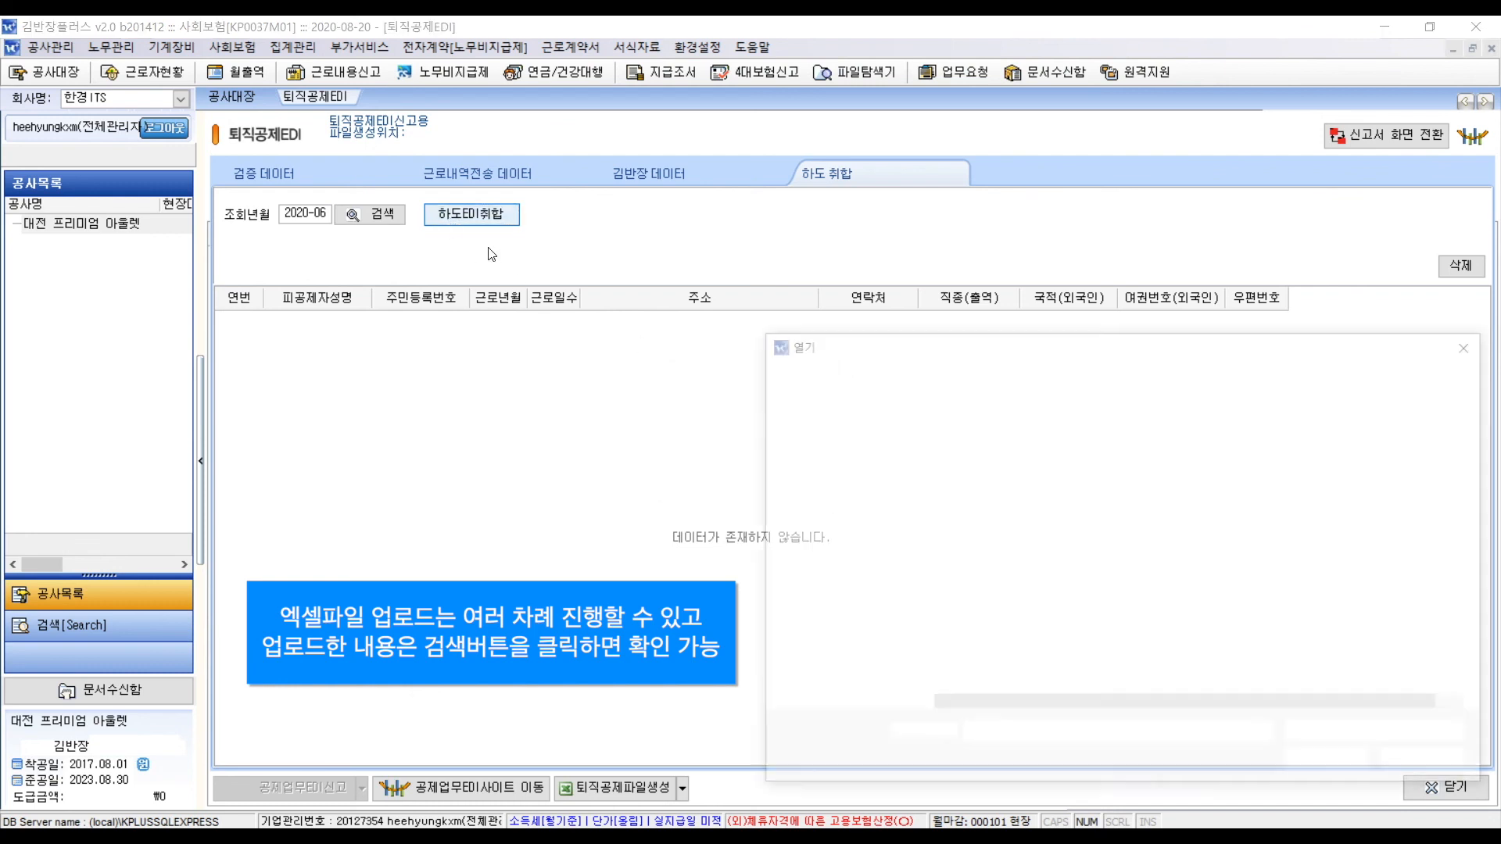
click(989, 532)
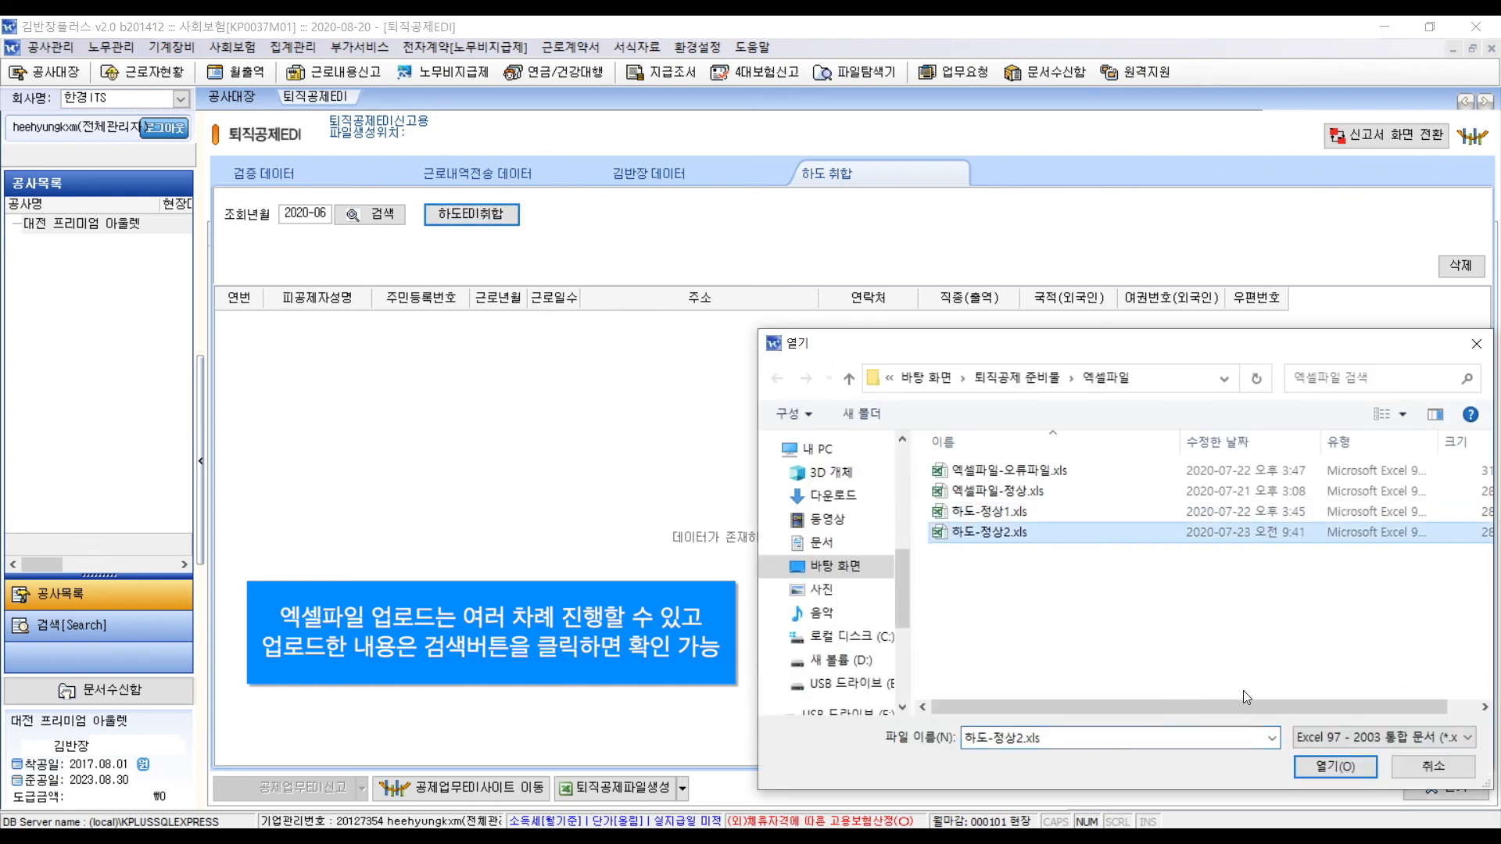
click(1353, 771)
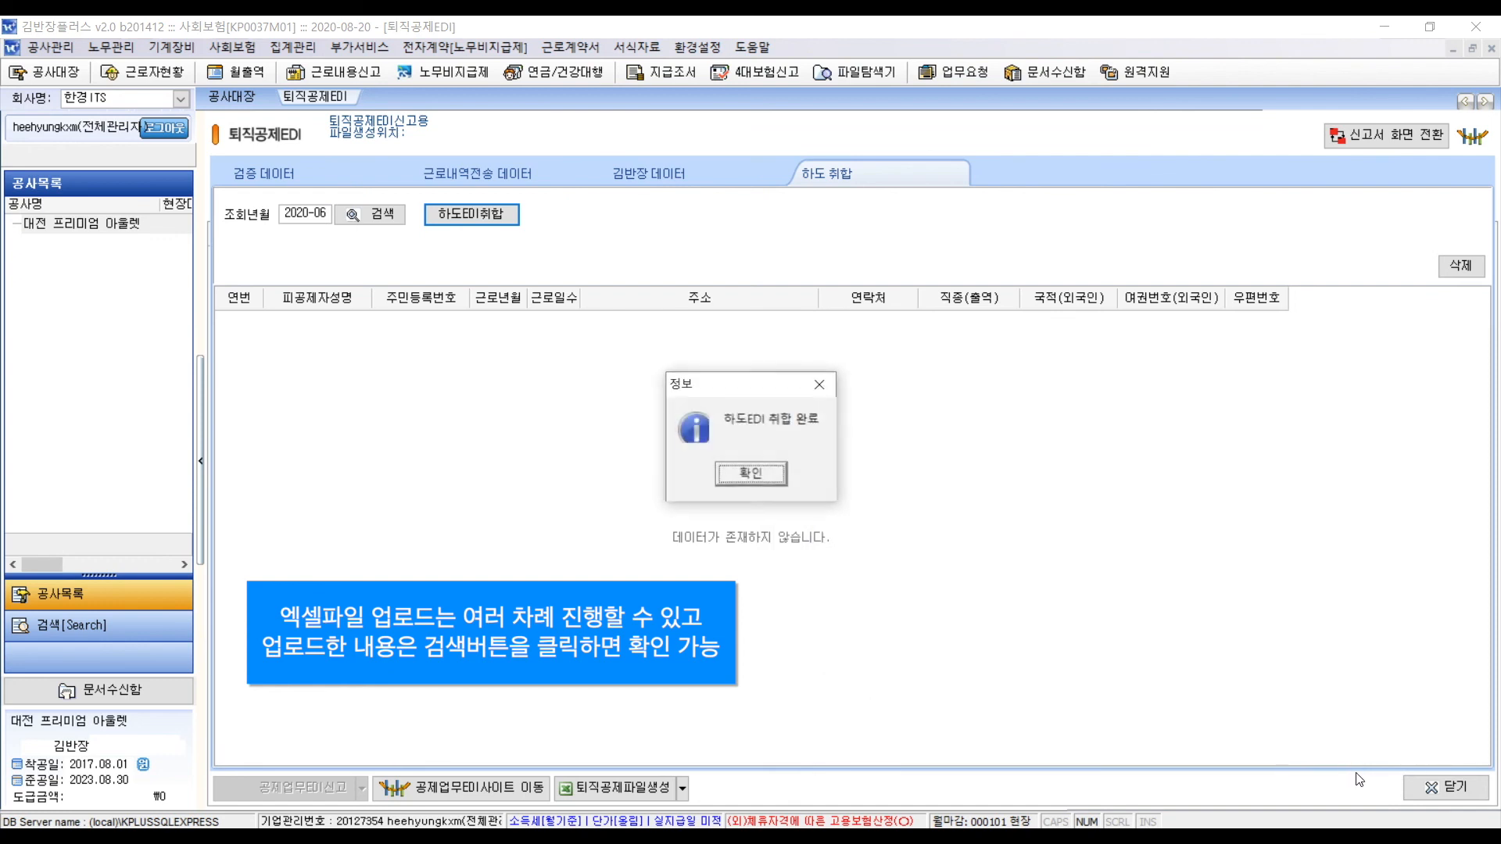
click(750, 473)
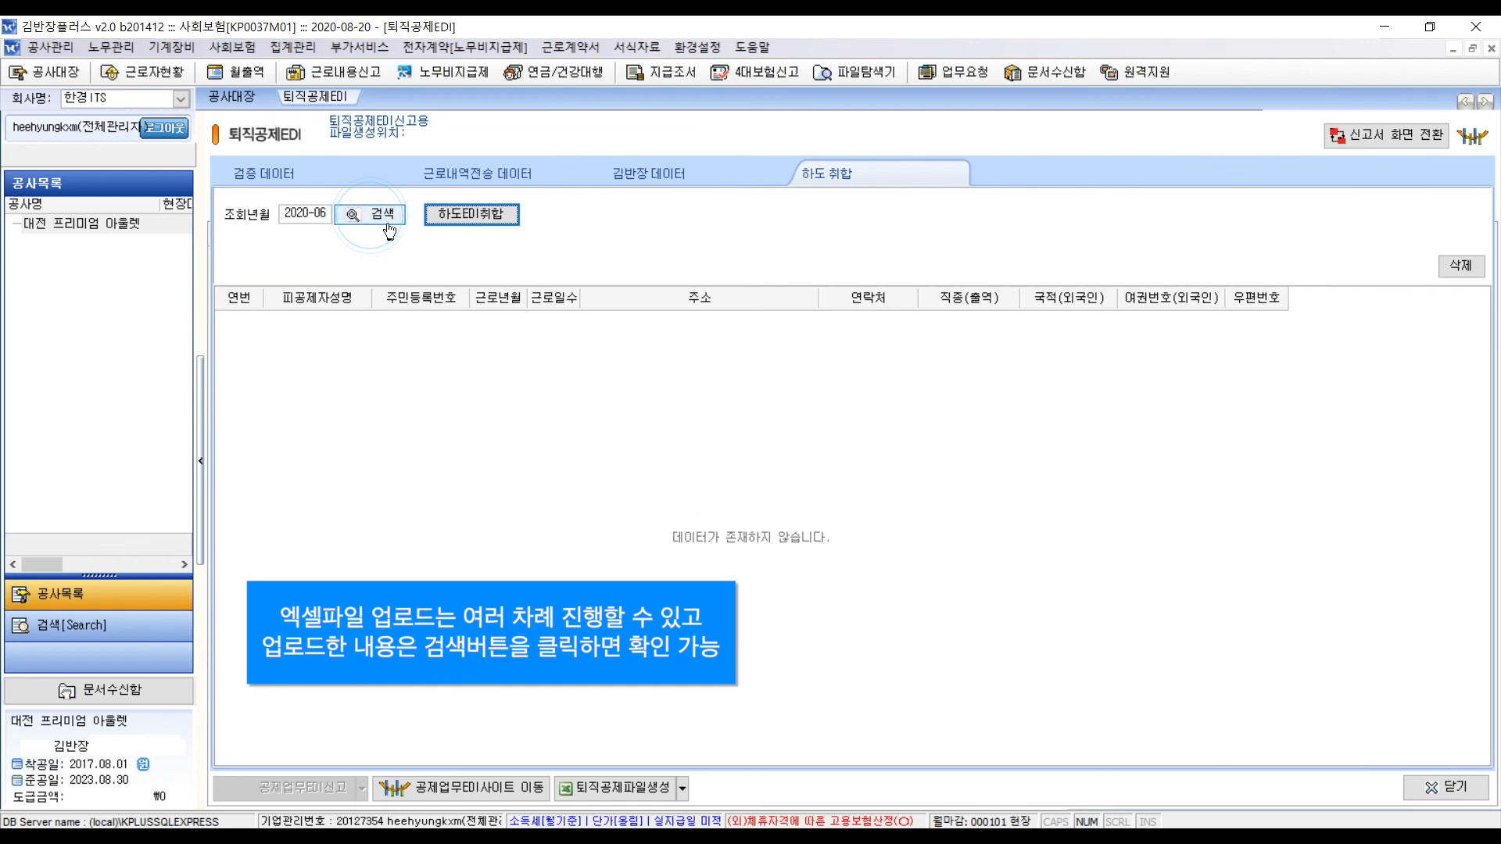
- List the imported workers and delete the first row, leaving six (50, 5, 4, 50, 5, 4 days)
click(388, 222)
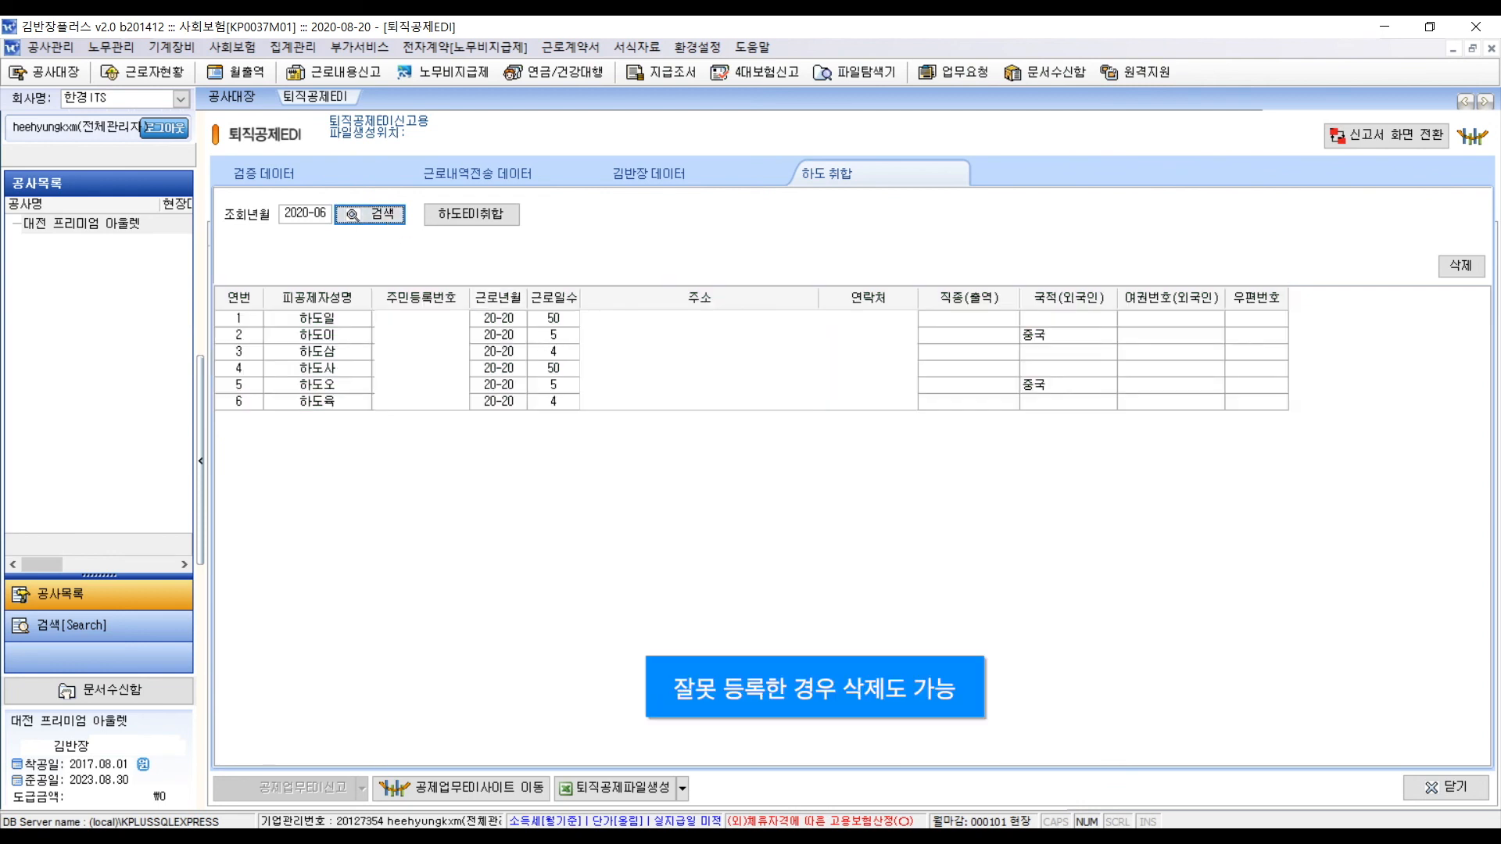
click(1460, 266)
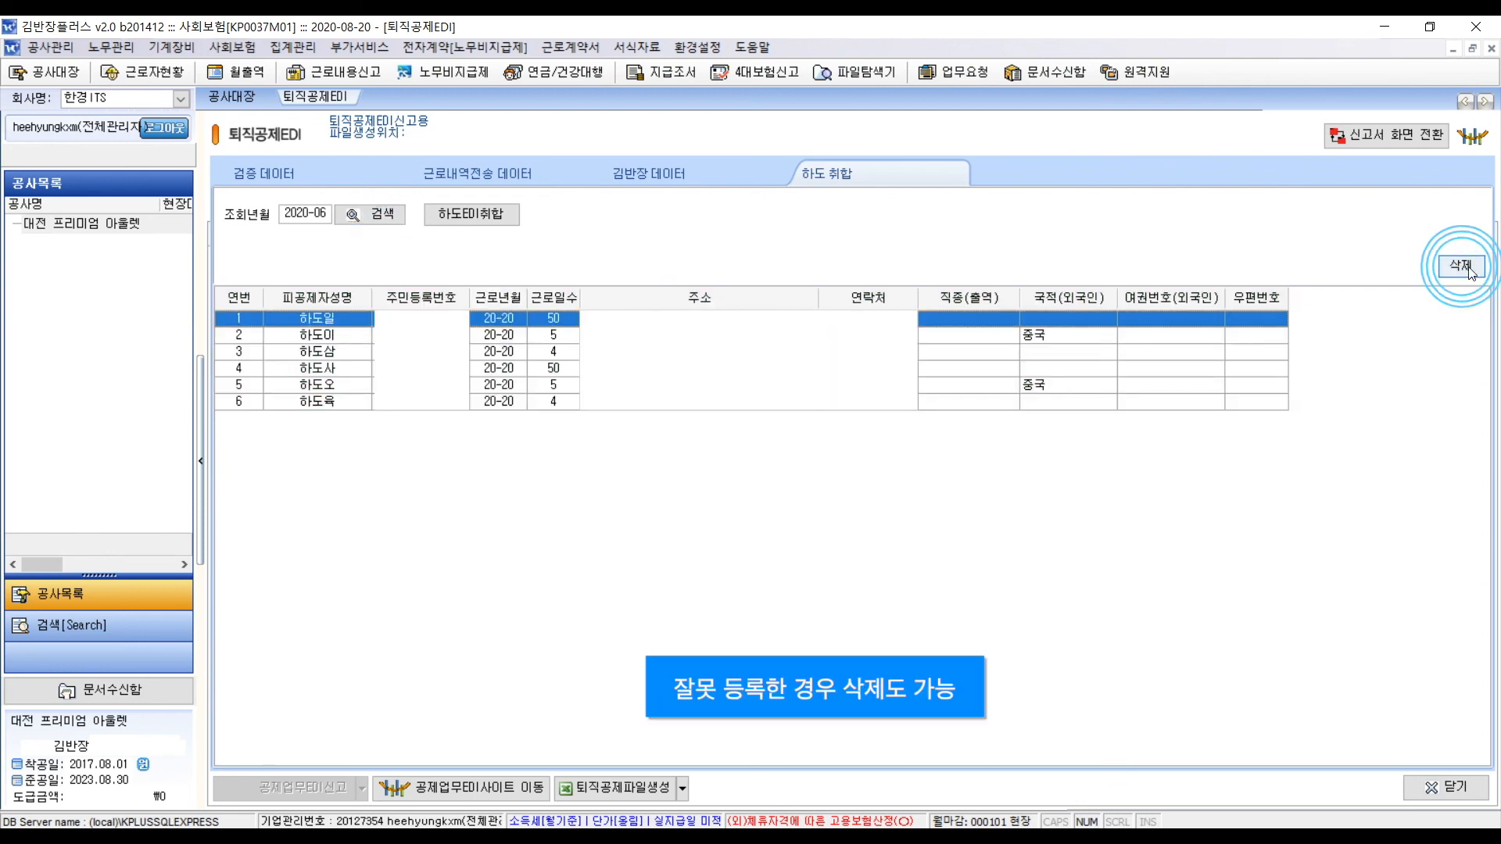
key(Return)
key(Return)
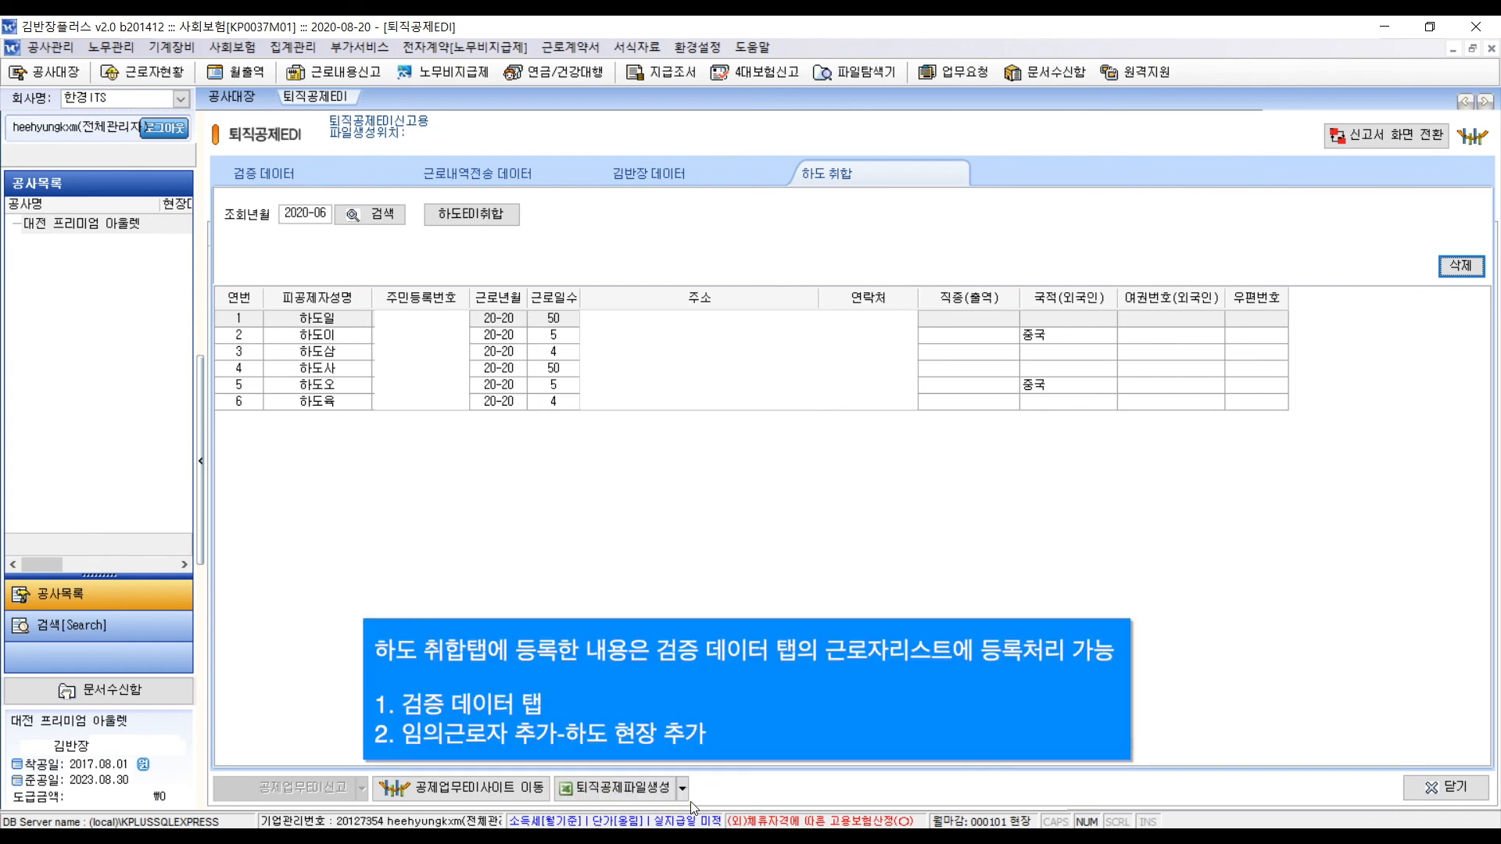
- From the 검증 데이터 page, choose 하도 현장 추가(Z) to list 대전 프리미엄 아울렛 with 68 work-days
click(288, 172)
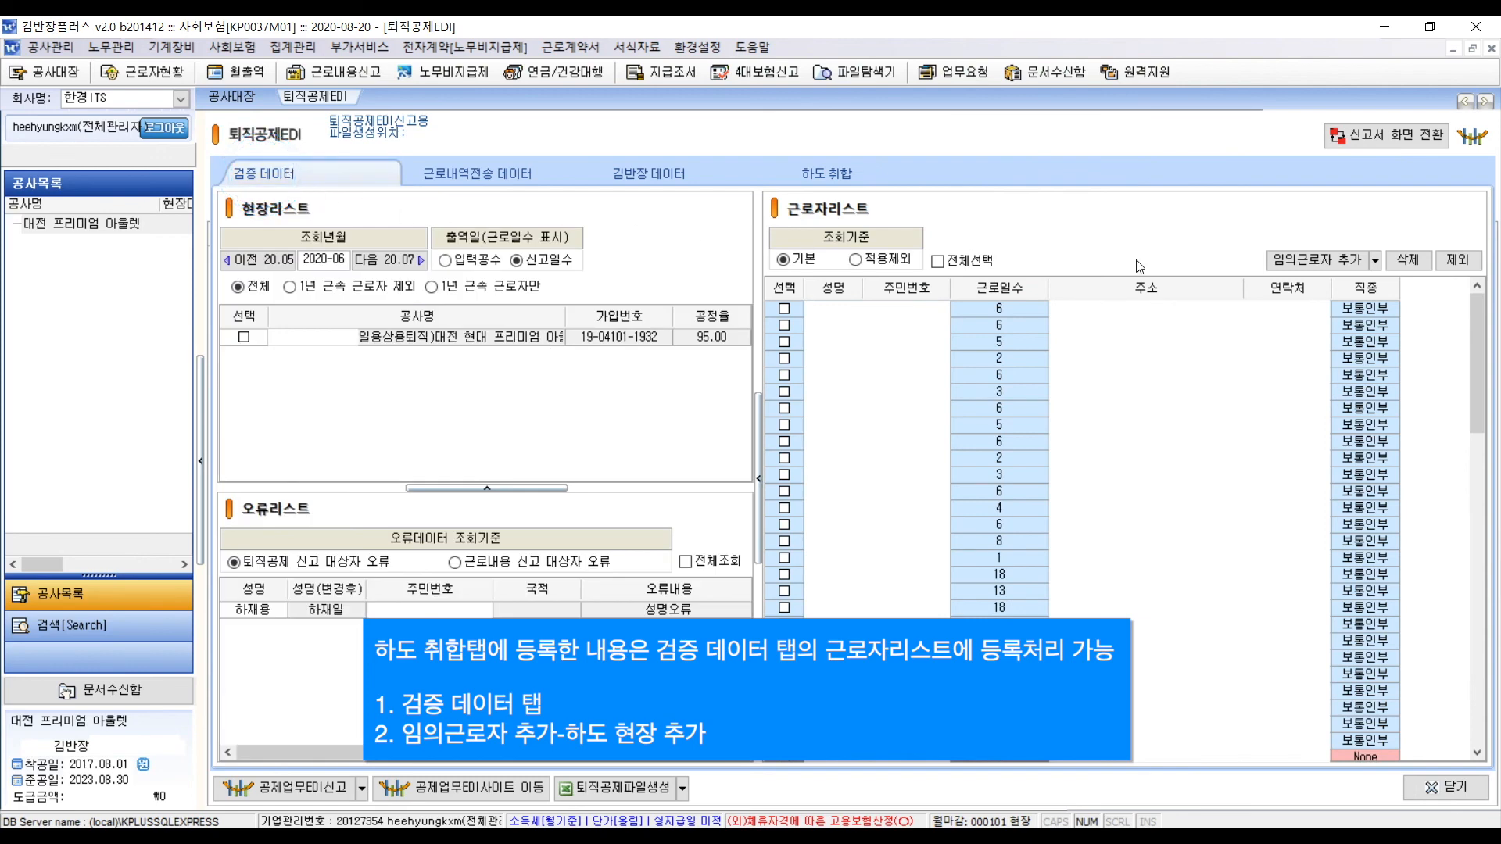
click(1377, 262)
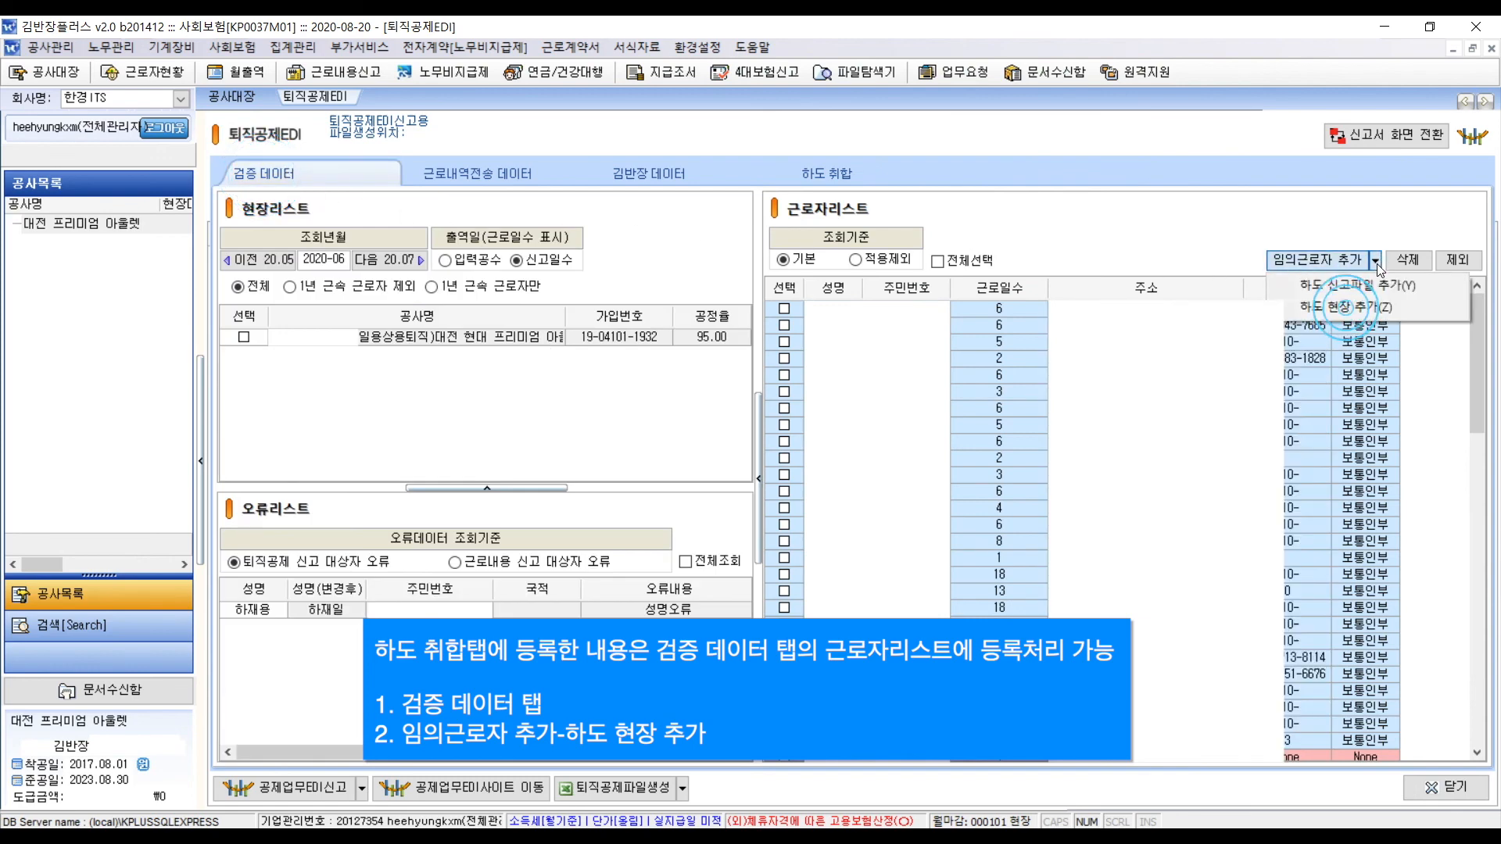
click(1399, 308)
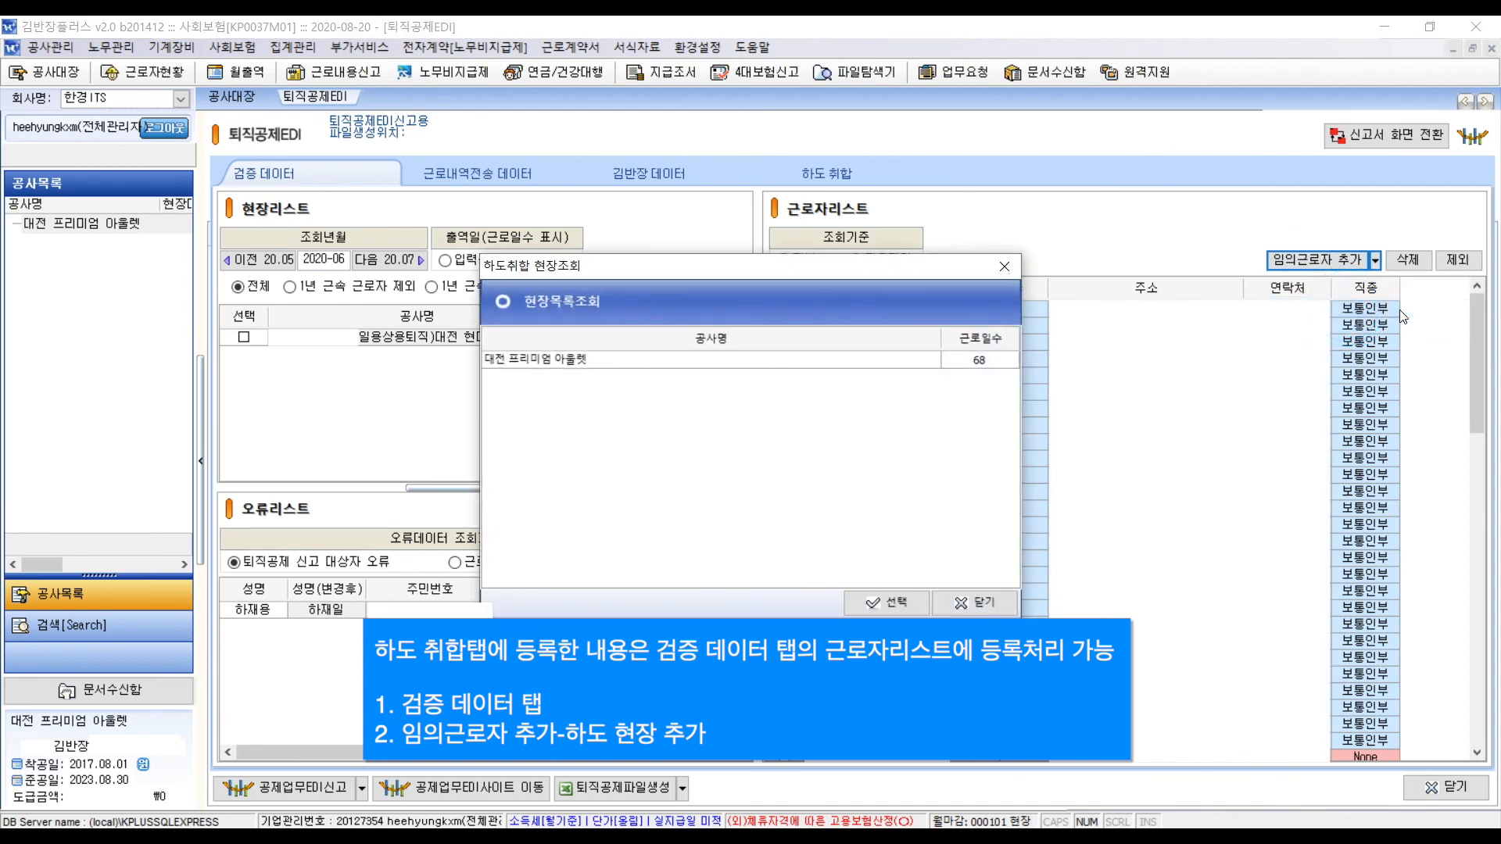